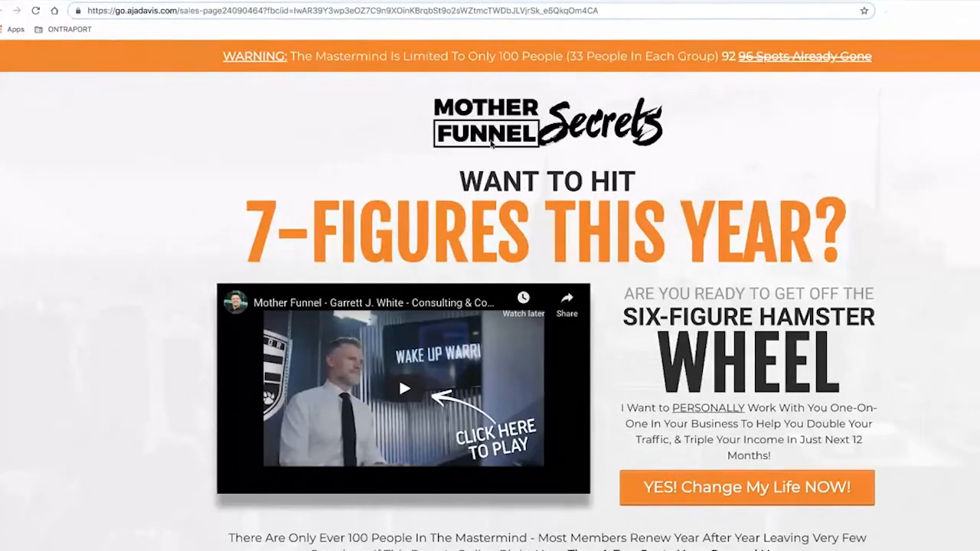
Examine the sales page's opening section, including its headline, video, limited-spots text and media logo strip
scroll(141, 205, down, 1)
scroll(138, 294, up, 1)
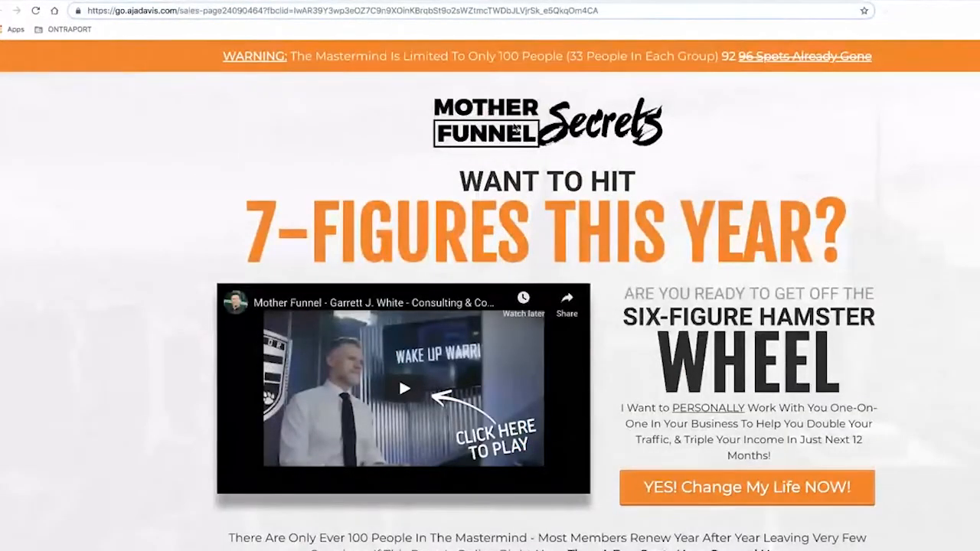
mouse_move(511, 126)
mouse_down()
mouse_move(557, 140)
mouse_move(407, 146)
mouse_move(550, 134)
mouse_move(535, 153)
mouse_move(512, 125)
mouse_up()
drag(464, 183, 867, 230)
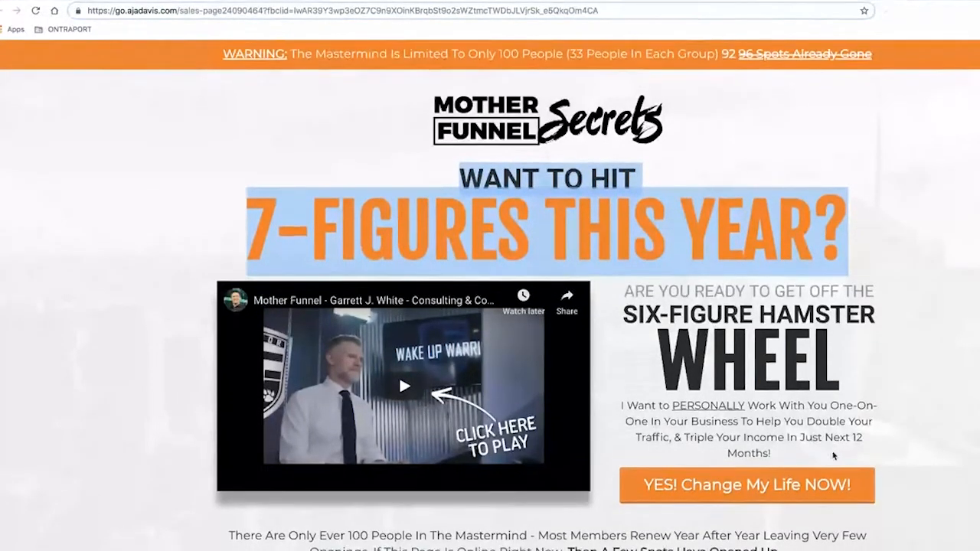
scroll(811, 440, down, 2)
drag(228, 455, 796, 473)
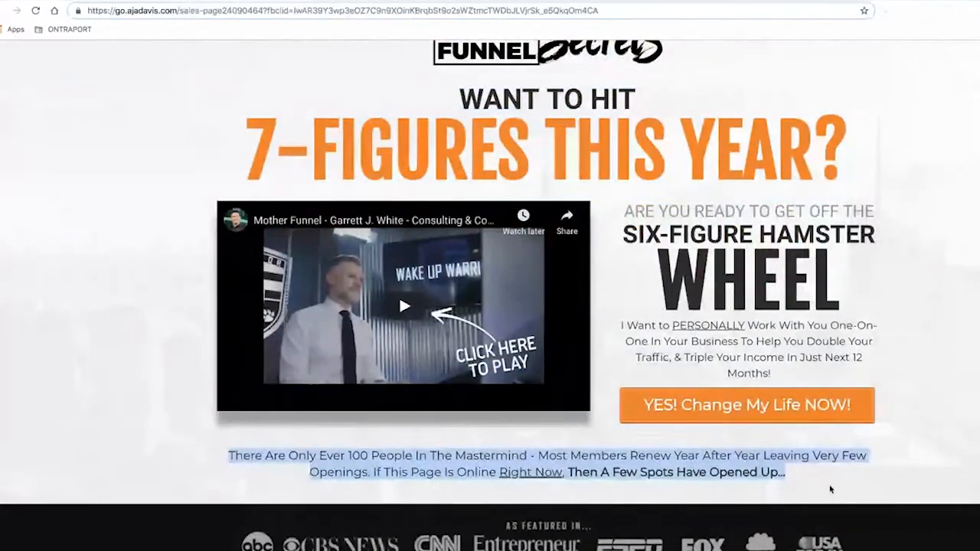
scroll(804, 473, down, 3)
scroll(225, 337, down, 4)
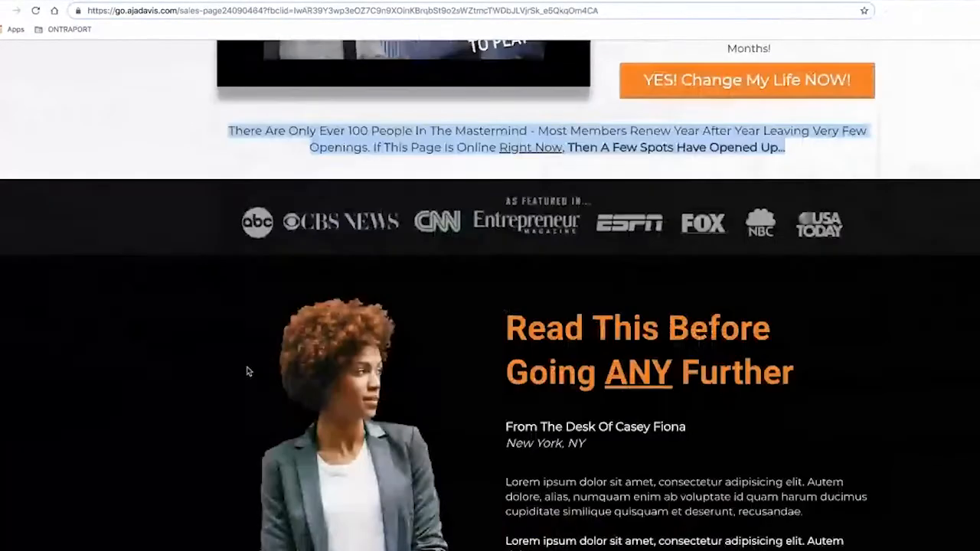
scroll(452, 276, down, 1)
click(133, 195)
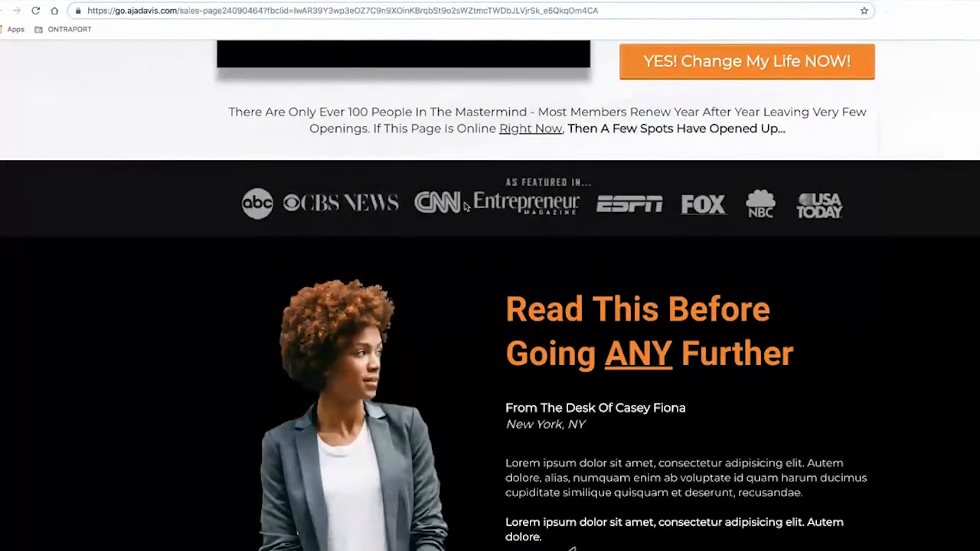
drag(231, 202, 902, 214)
drag(553, 221, 466, 276)
Examine the sales page's introductory letter and the Mastermind video section with its call-to-action button and countdown timer
scroll(325, 314, down, 2)
scroll(280, 300, down, 2)
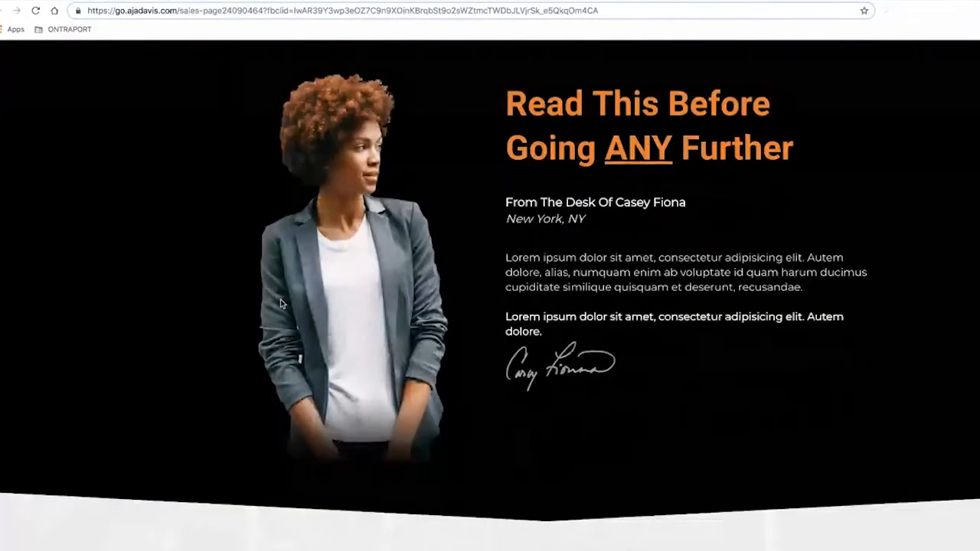
scroll(580, 296, up, 3)
scroll(535, 299, down, 1)
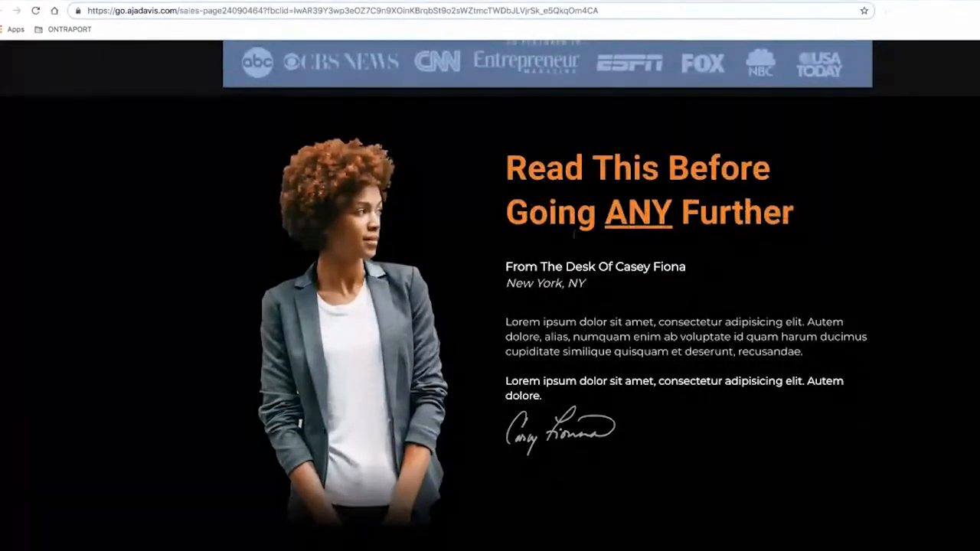
scroll(411, 262, down, 6)
scroll(411, 261, up, 6)
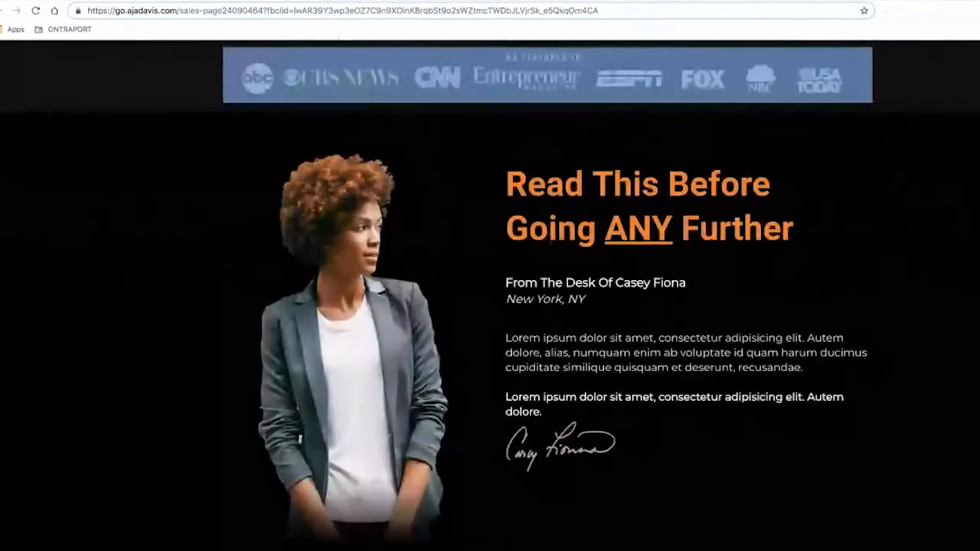
scroll(636, 328, down, 5)
scroll(247, 238, down, 4)
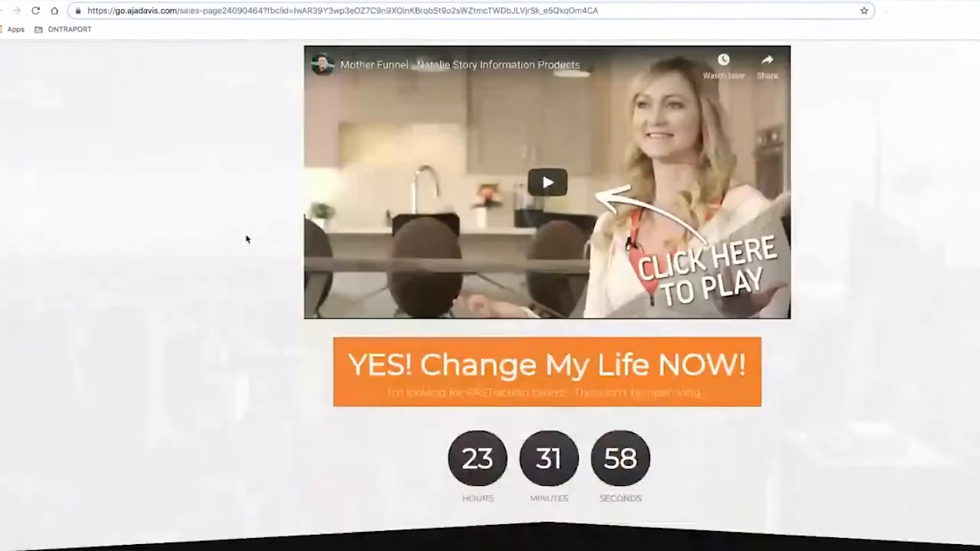
scroll(215, 323, up, 5)
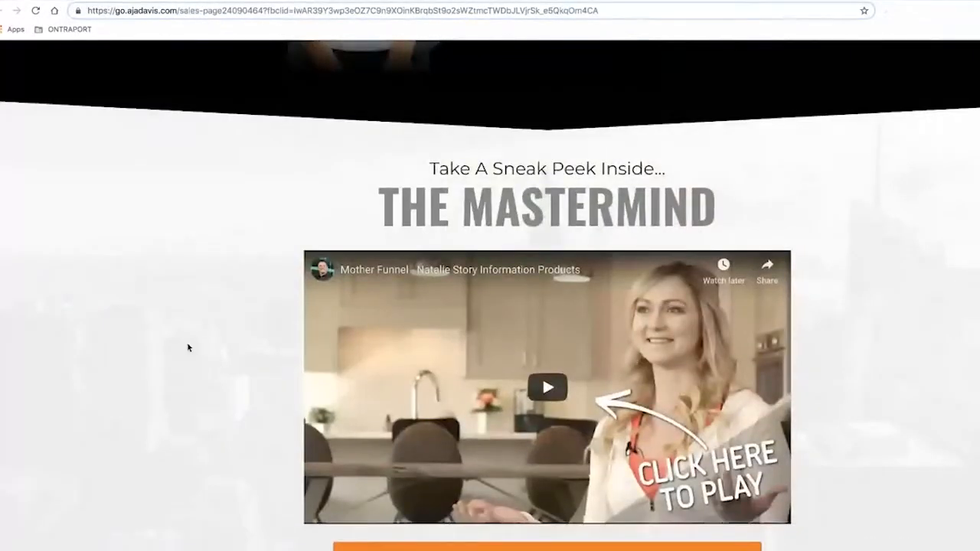
scroll(204, 296, down, 4)
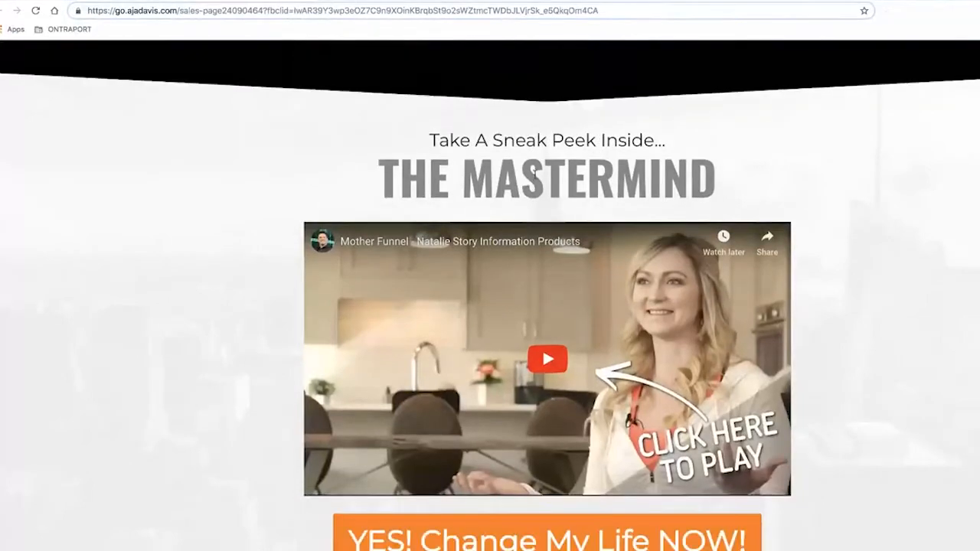
scroll(569, 414, down, 1)
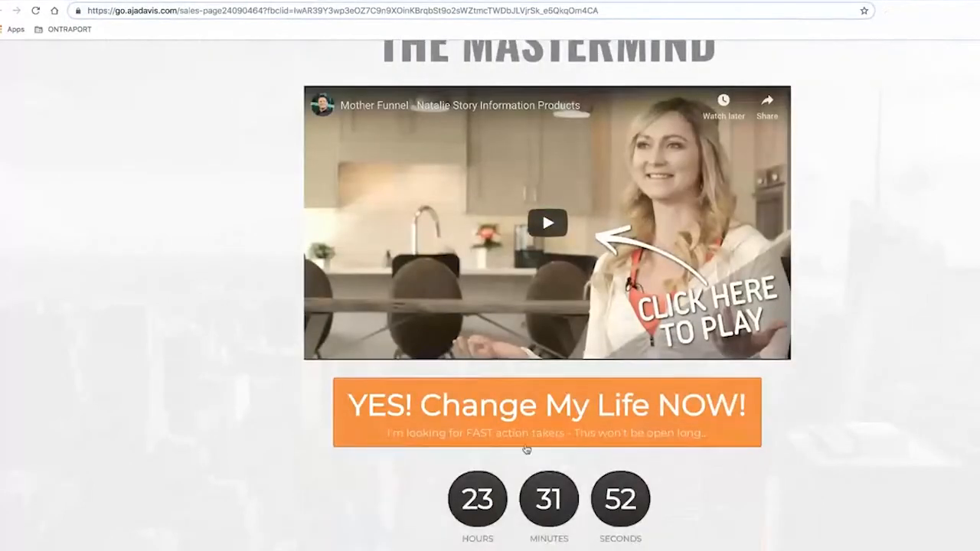
Review the sales page's testimonials, founder biography and closing call to action down to the footer
scroll(526, 413, down, 10)
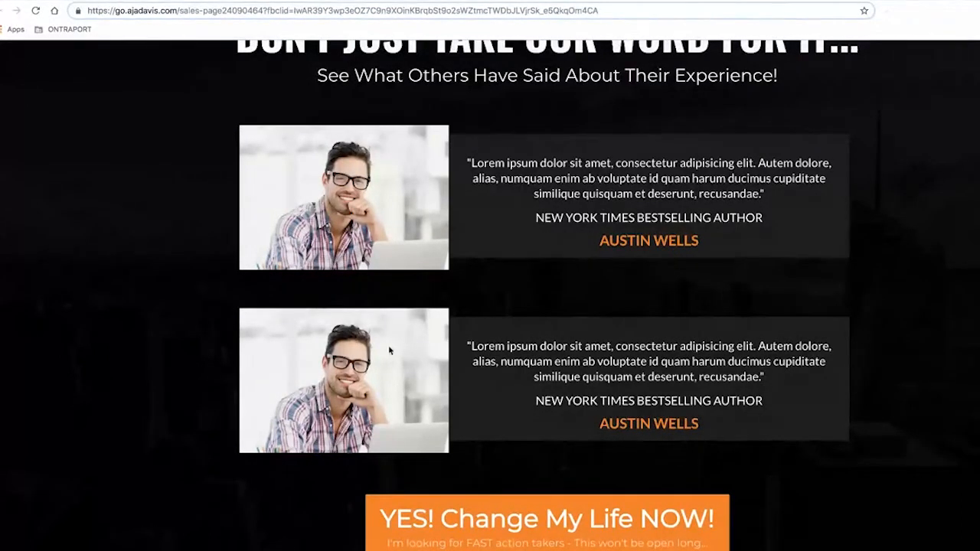
scroll(409, 345, down, 7)
scroll(455, 335, down, 1)
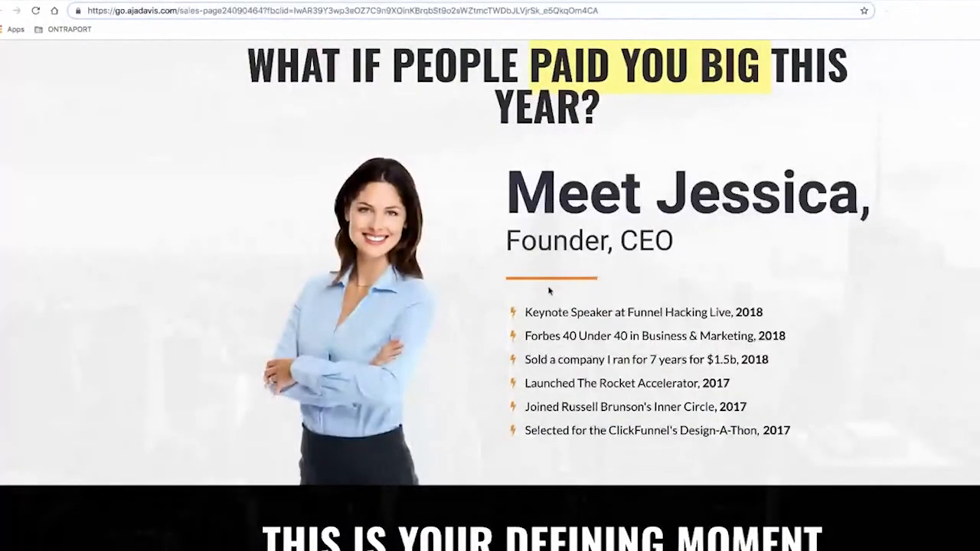
scroll(546, 287, down, 1)
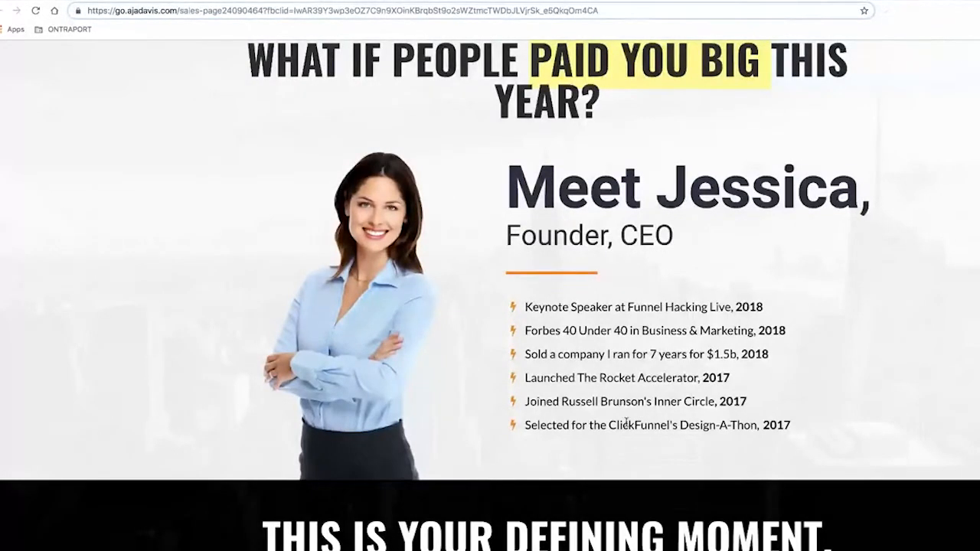
scroll(658, 348, down, 4)
scroll(582, 392, down, 2)
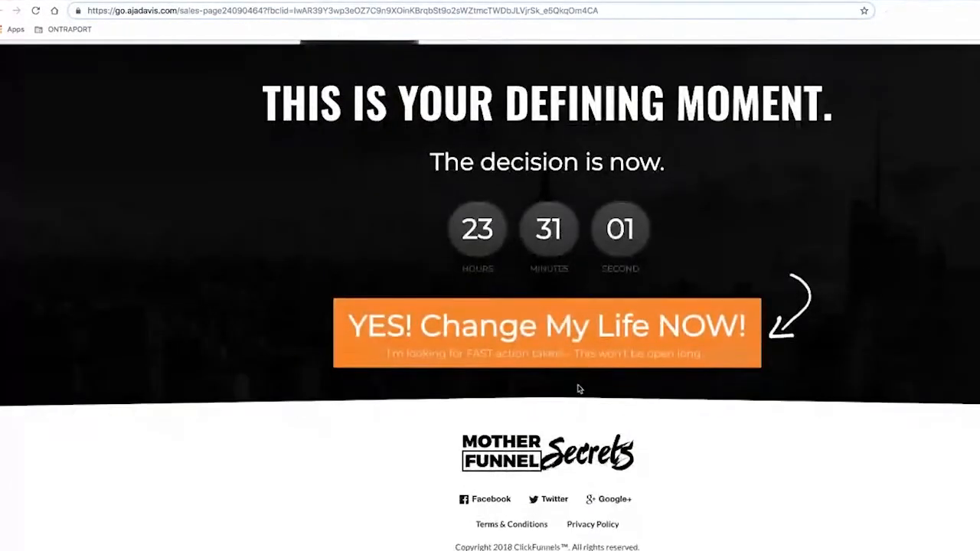
View the application form popup behind the sales page's opening "YES! Change My Life NOW!" button and close it
scroll(503, 450, up, 20)
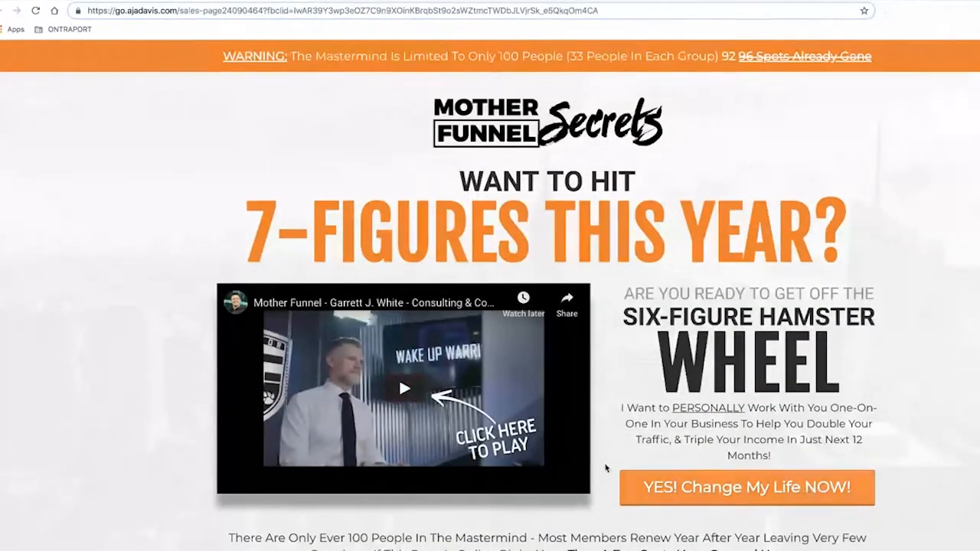
click(799, 496)
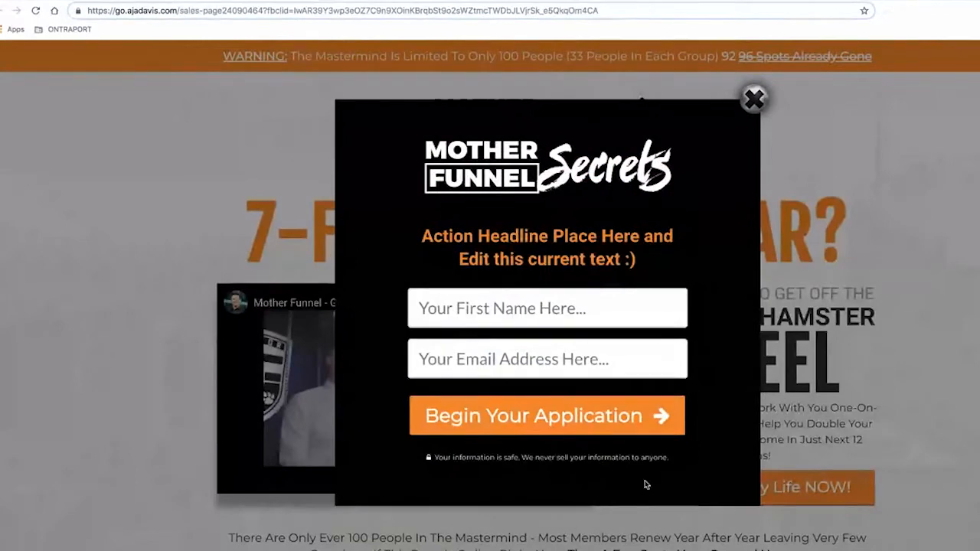
click(157, 272)
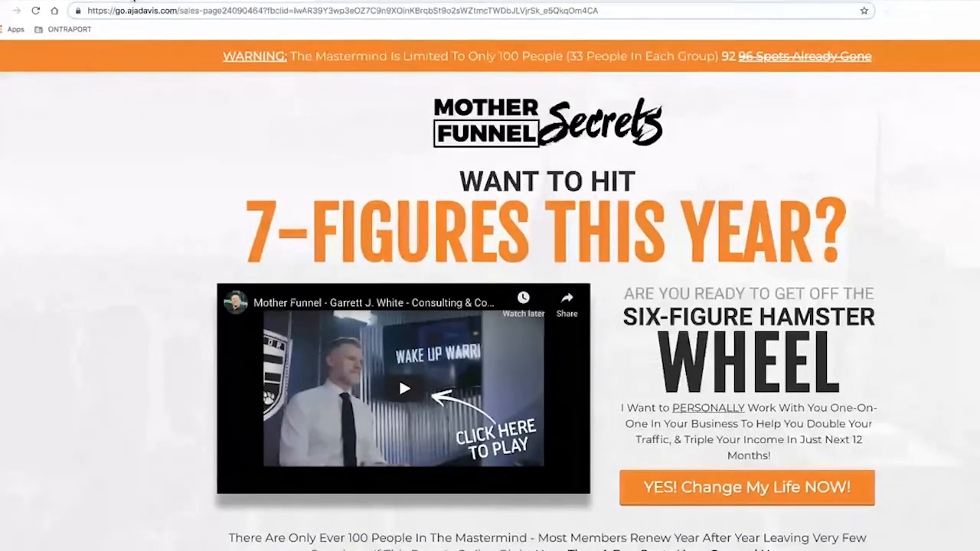
Switch to ONTRAPORT and start creating a new landing page from the template gallery
click(134, 0)
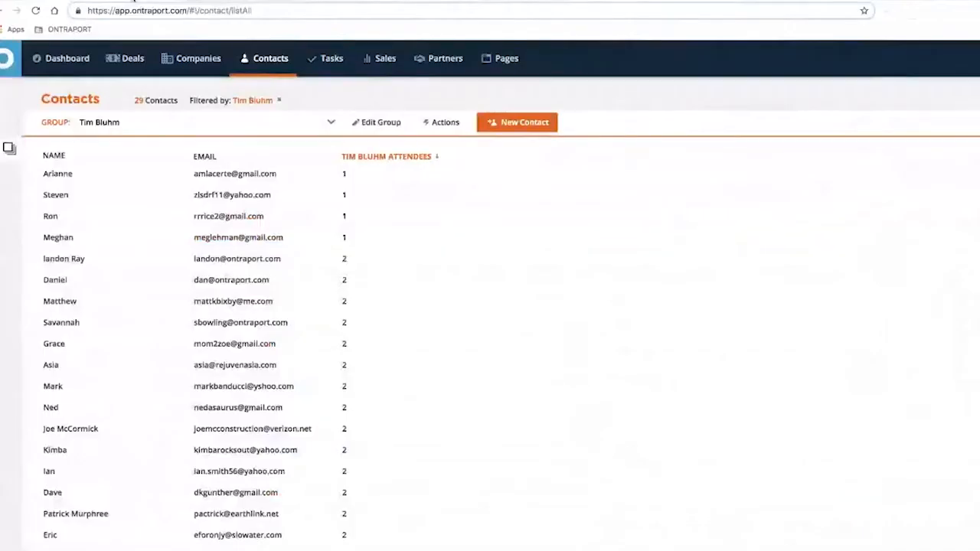
click(515, 61)
click(499, 124)
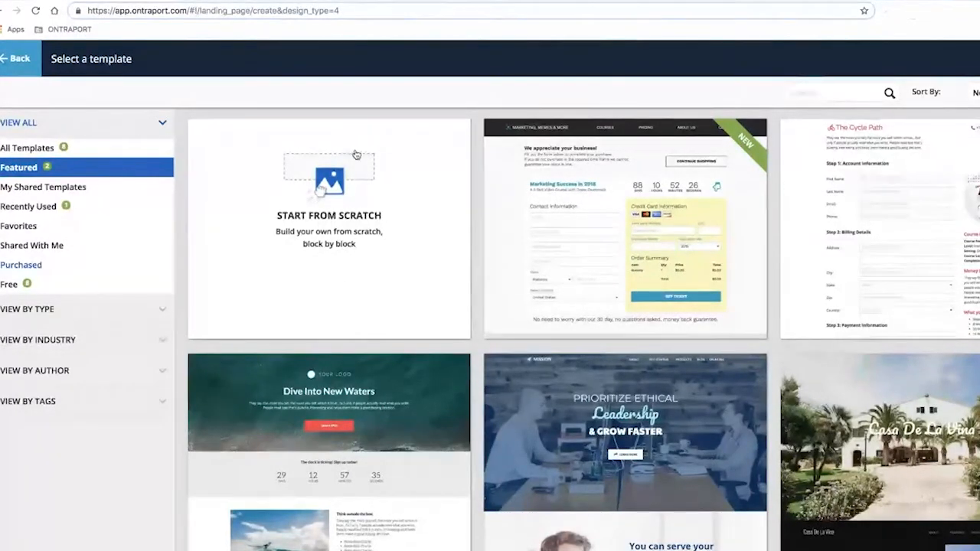
Browse the featured landing page templates and select The Bear Essentials template
scroll(409, 244, down, 5)
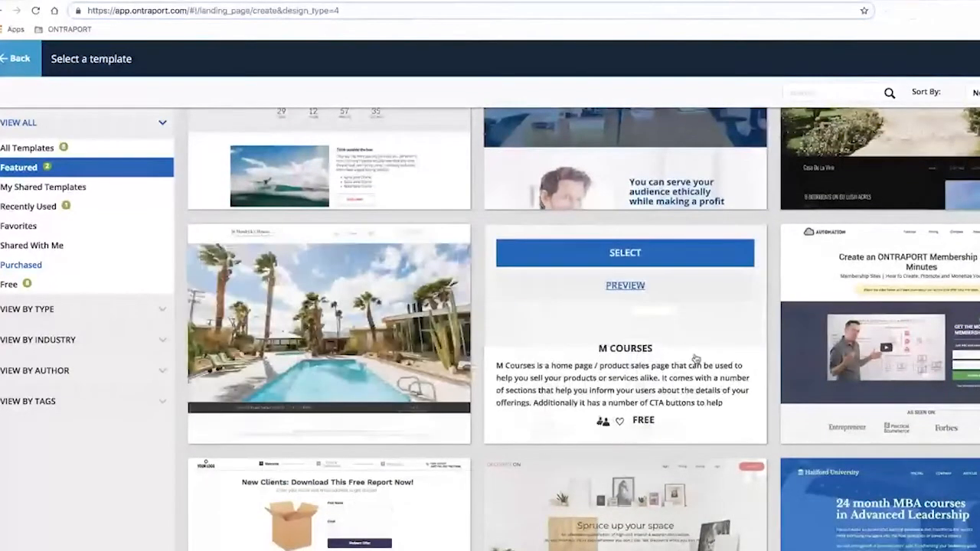
scroll(761, 352, down, 3)
scroll(760, 352, down, 2)
scroll(596, 334, down, 2)
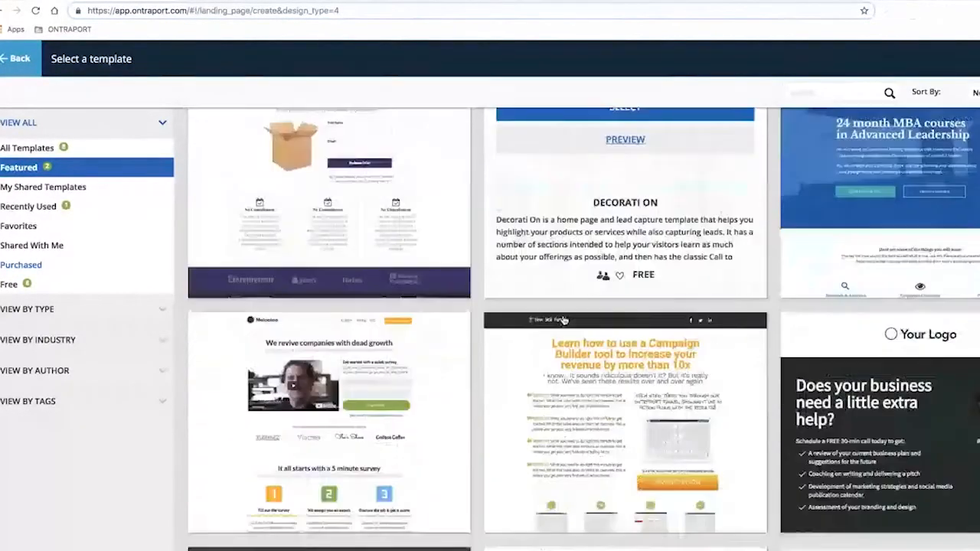
scroll(596, 335, down, 4)
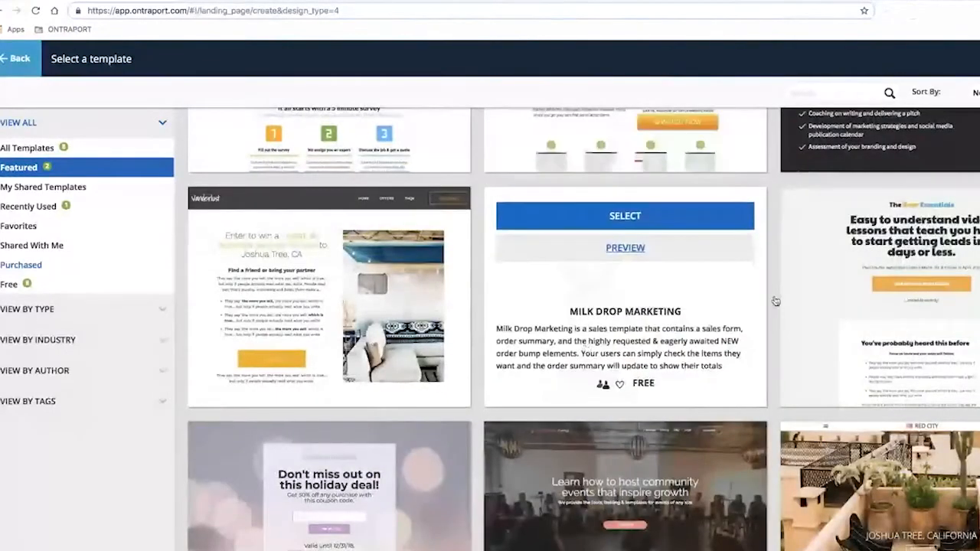
click(843, 234)
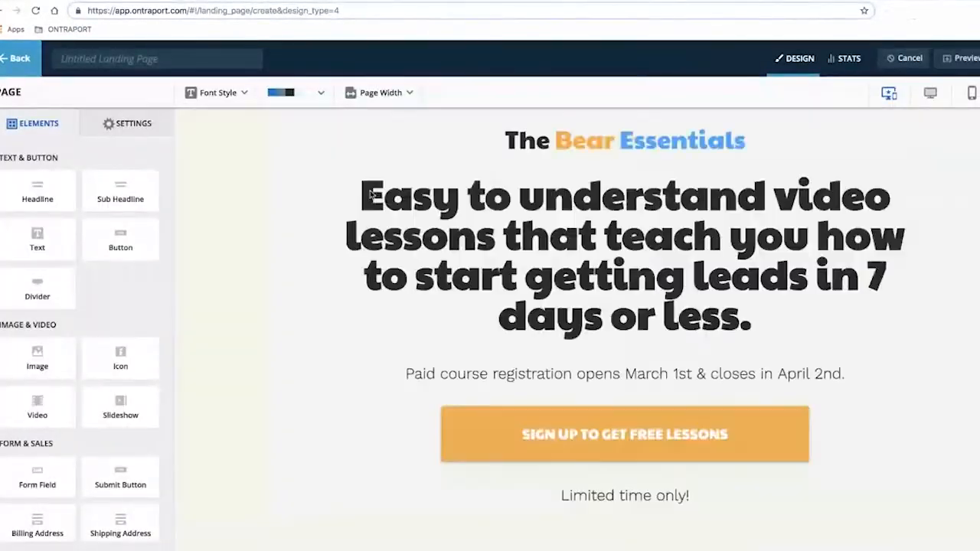
Look through the selected template's page sections and the page elements available for building it
scroll(572, 398, down, 15)
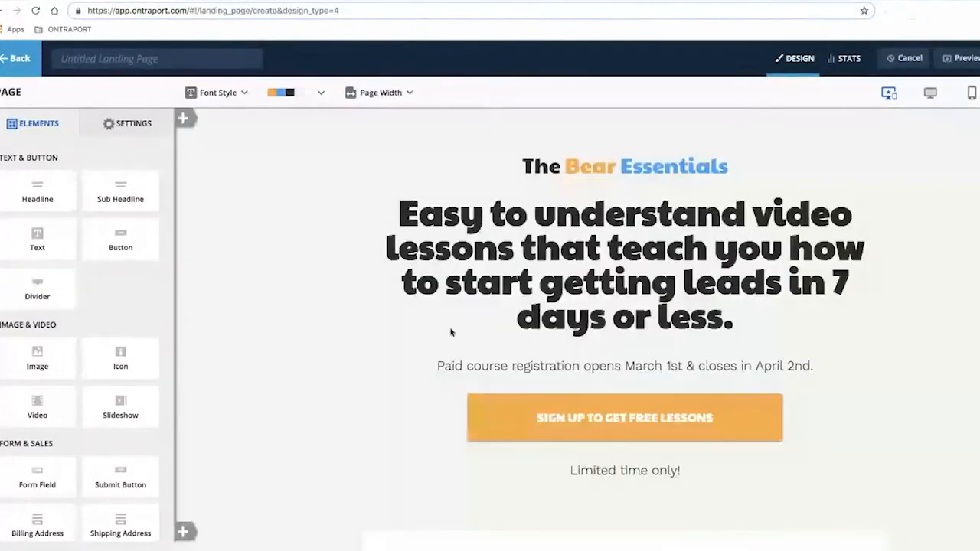
click(449, 329)
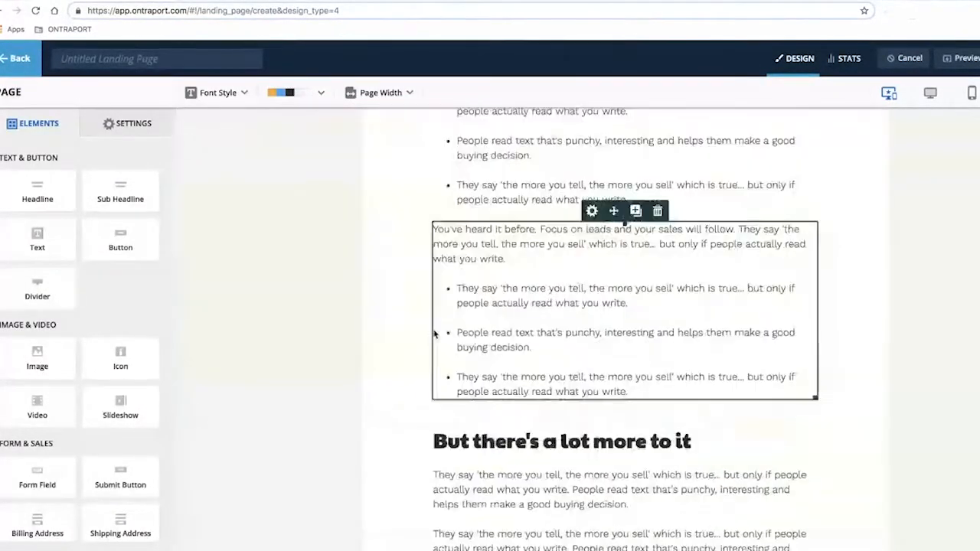
scroll(440, 348, down, 20)
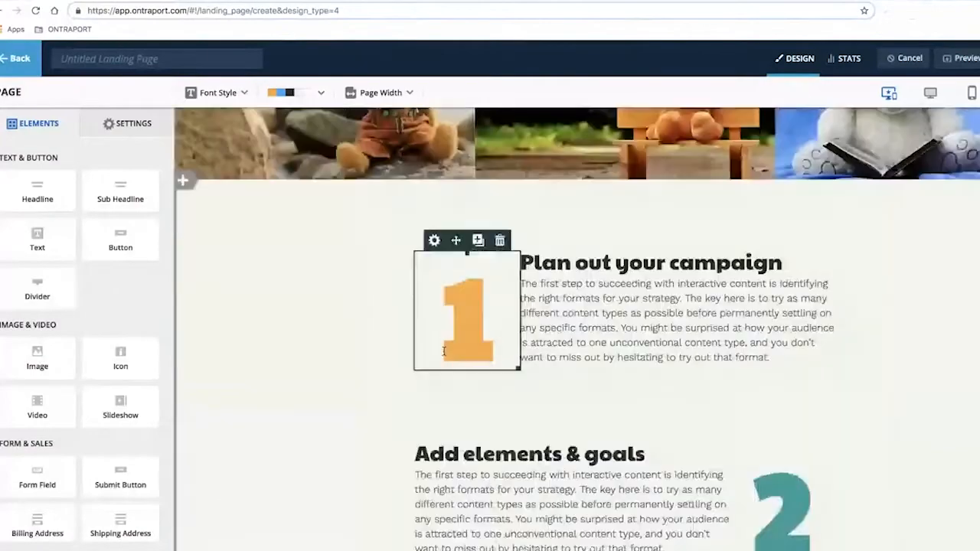
scroll(451, 359, down, 20)
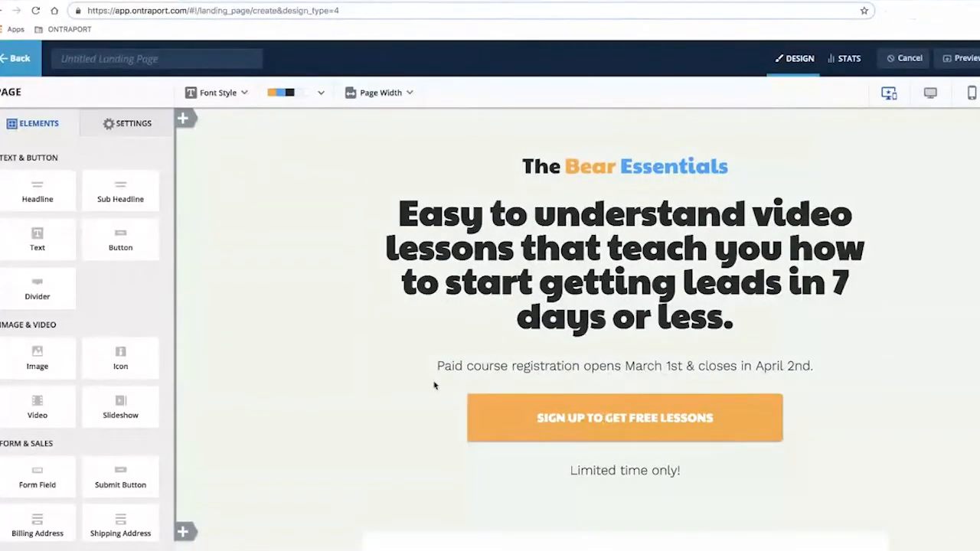
scroll(254, 315, down, 1)
scroll(120, 344, down, 3)
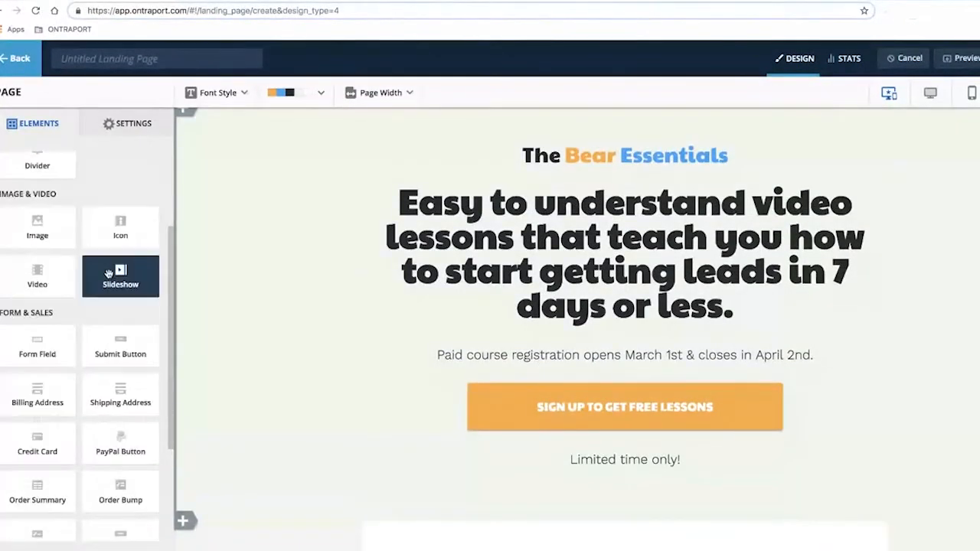
scroll(122, 281, up, 3)
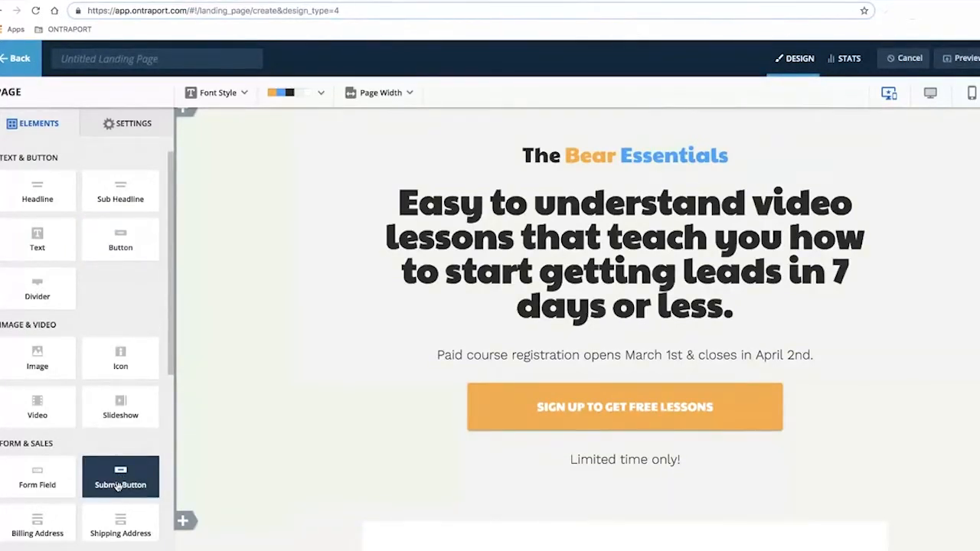
Open the link options for the "SIGN UP TO GET FREE LESSONS" button and look through the ONTRAPORT landing pages available as targets
mouse_move(584, 406)
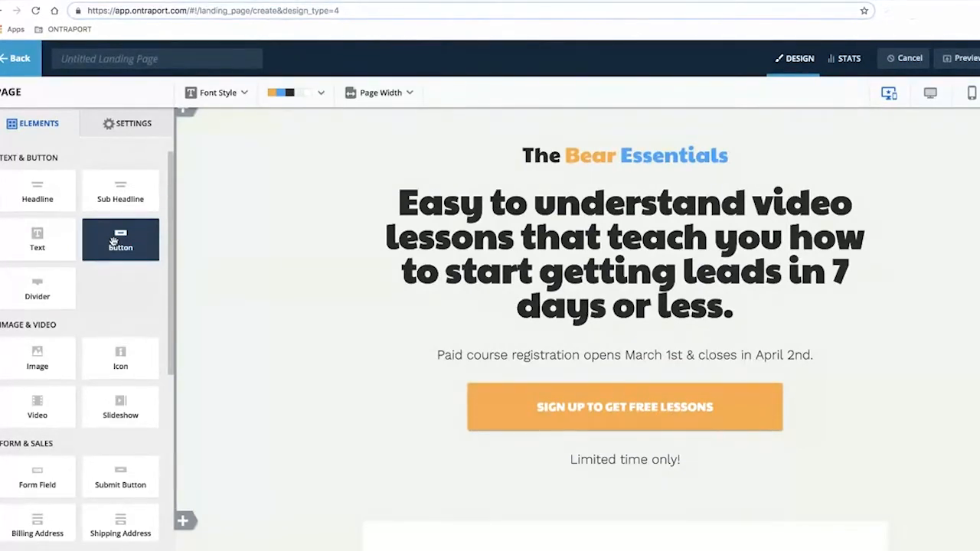
mouse_move(637, 410)
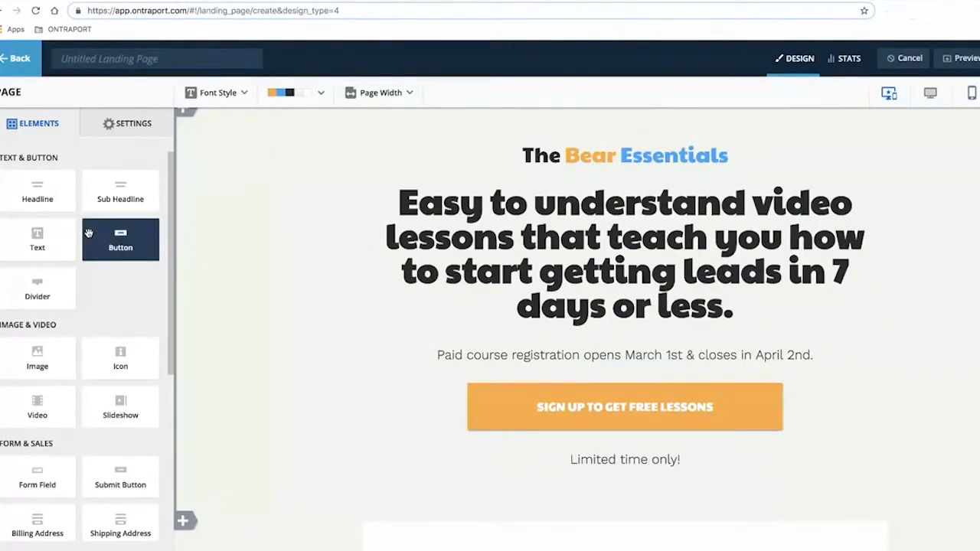
click(553, 420)
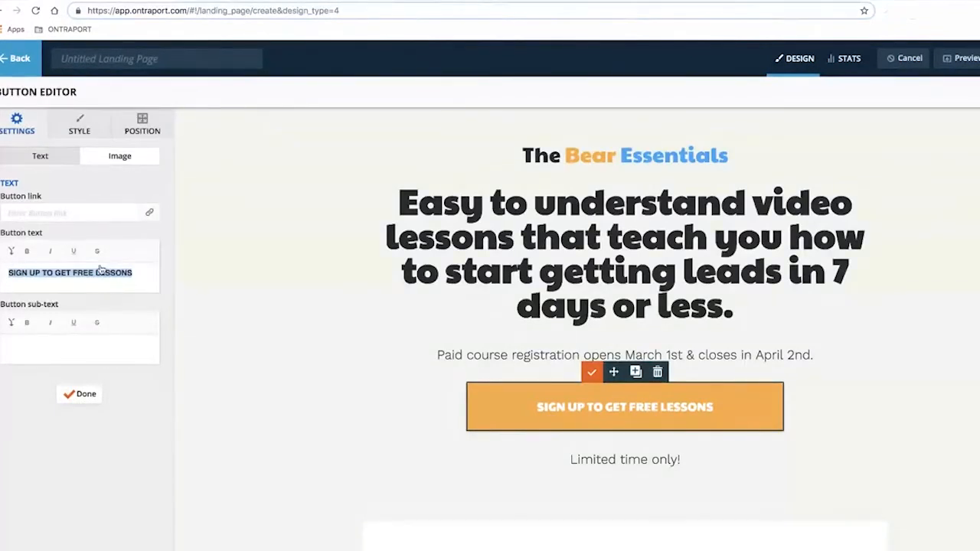
click(56, 212)
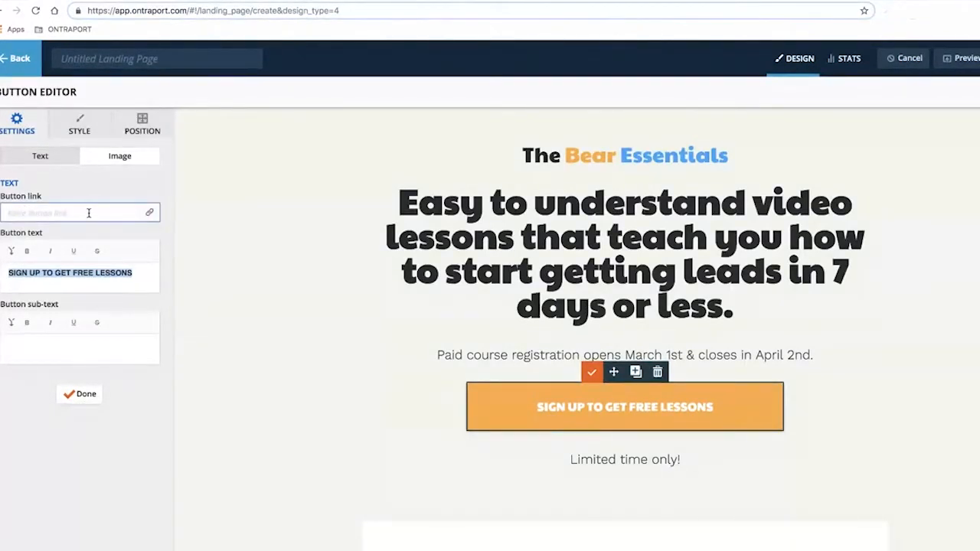
click(150, 214)
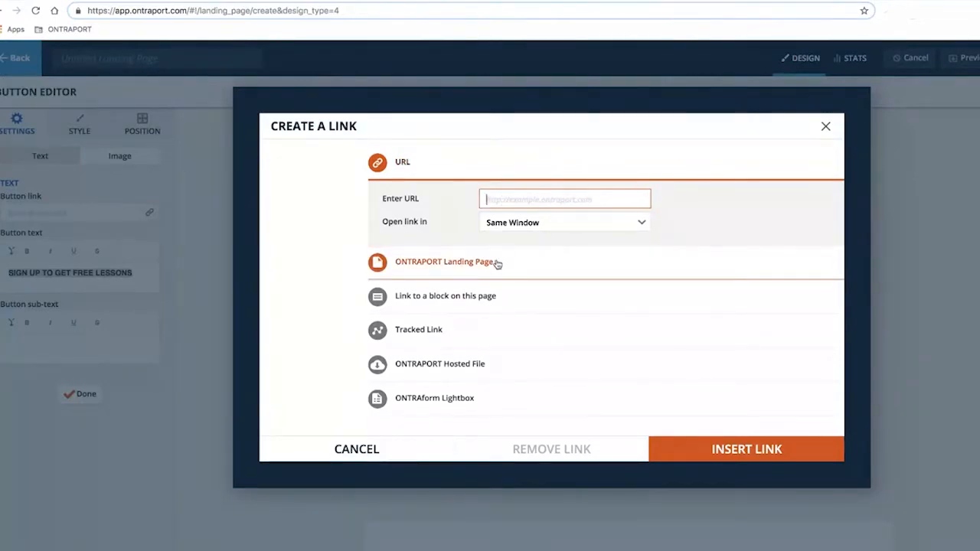
click(468, 264)
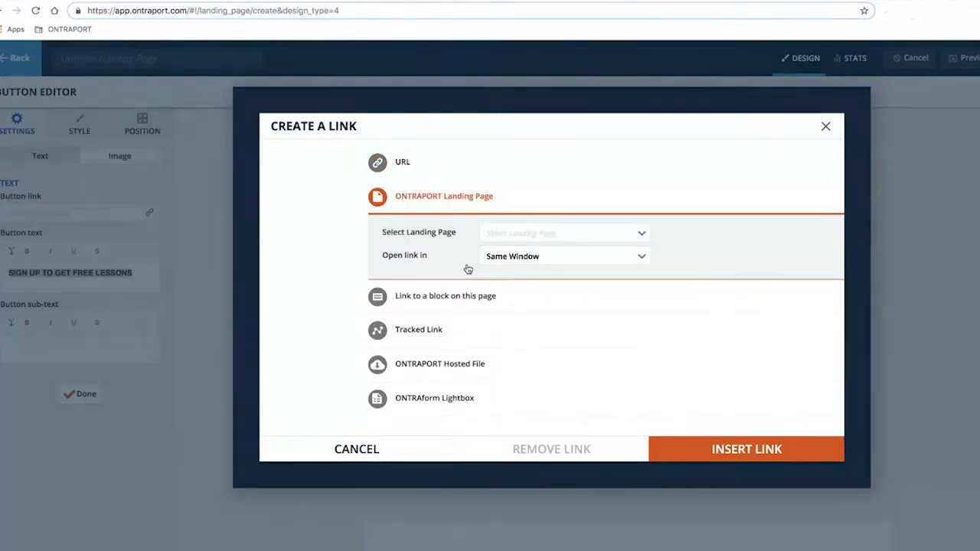
click(532, 239)
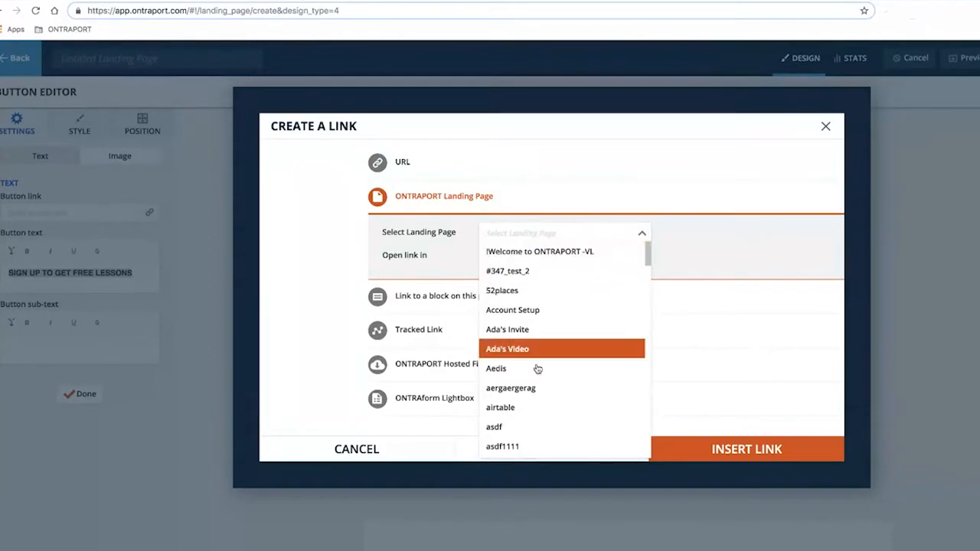
click(525, 193)
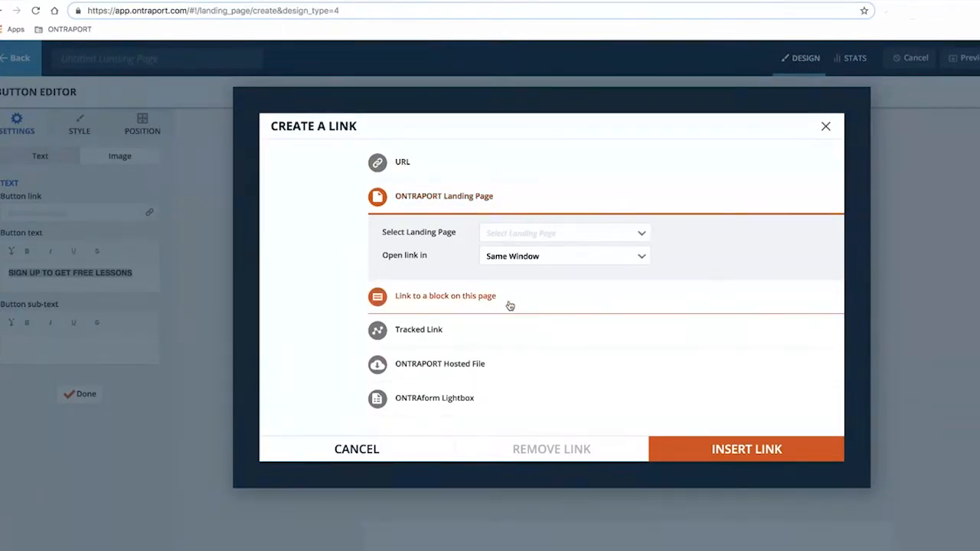
Link the button to the numbered campaign-steps block containing "Publish it & add contacts" on the same page
click(485, 301)
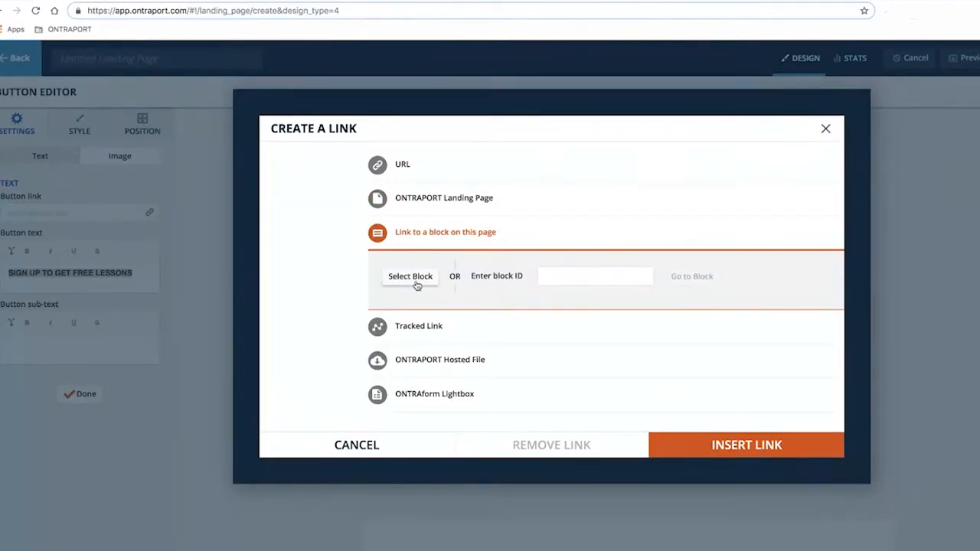
click(418, 279)
scroll(484, 274, down, 8)
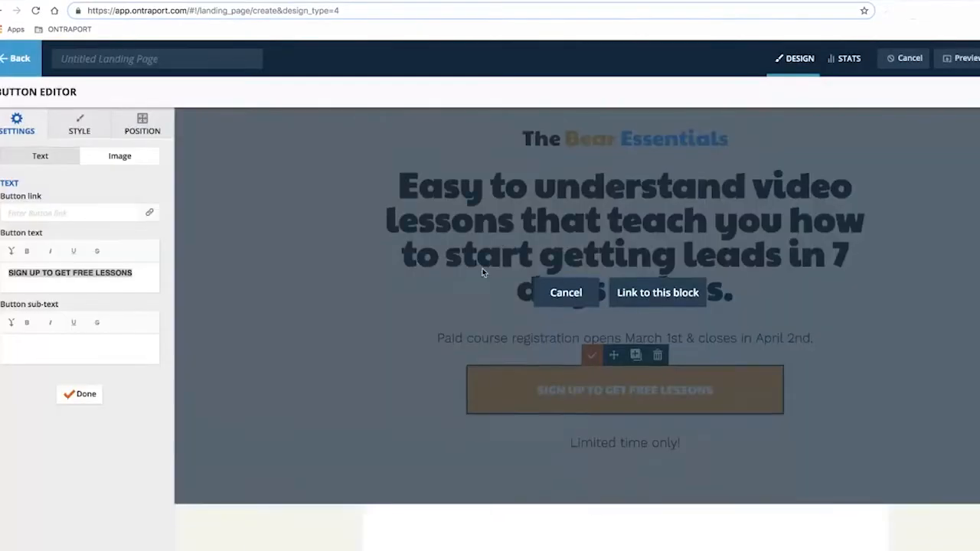
scroll(485, 279, down, 9)
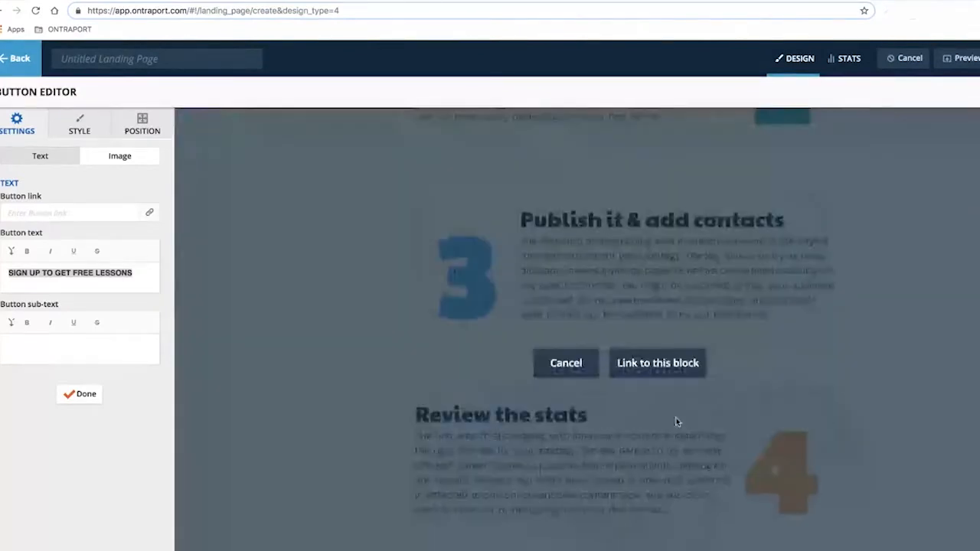
click(667, 365)
scroll(625, 364, up, 10)
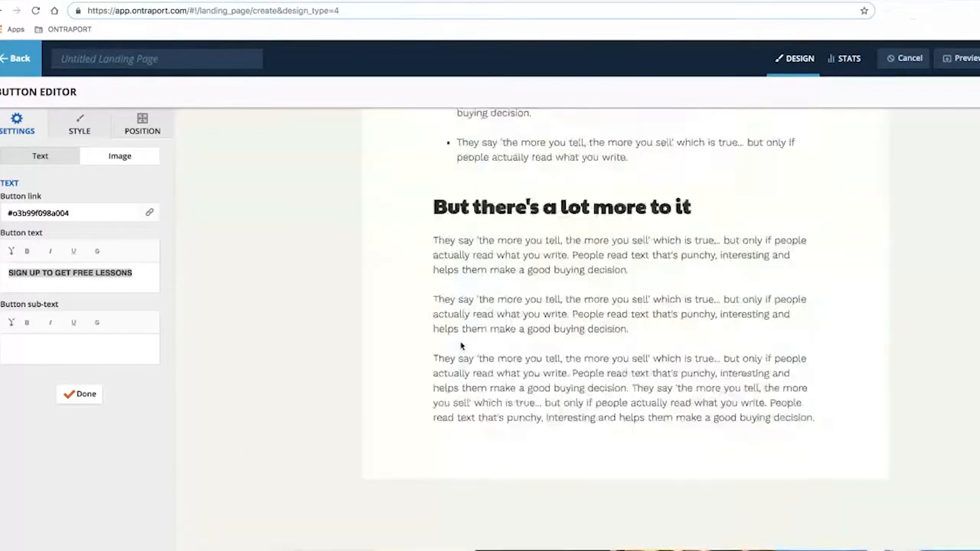
Preview the landing page to check the button's jump to the numbered steps block, and return to the editor
click(960, 59)
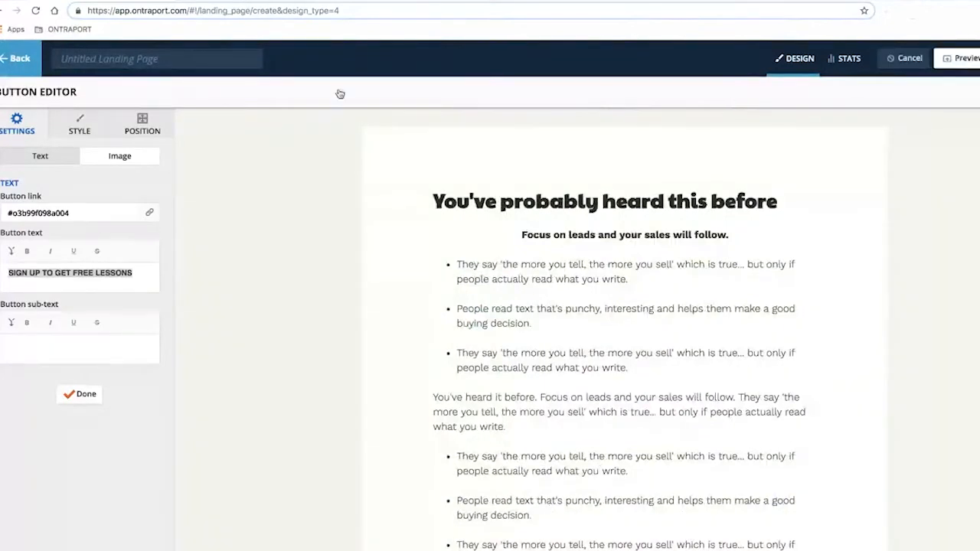
scroll(521, 317, down, 5)
scroll(520, 315, down, 2)
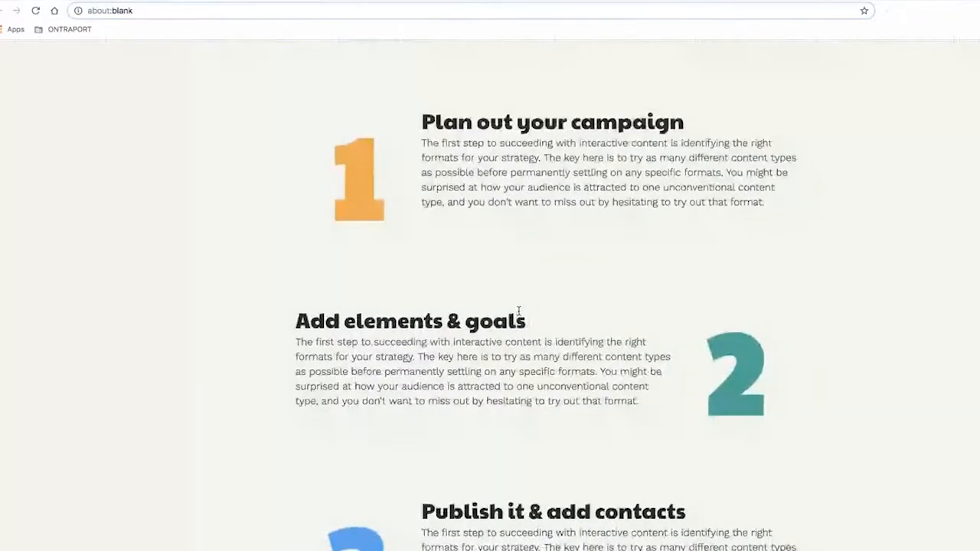
click(138, 1)
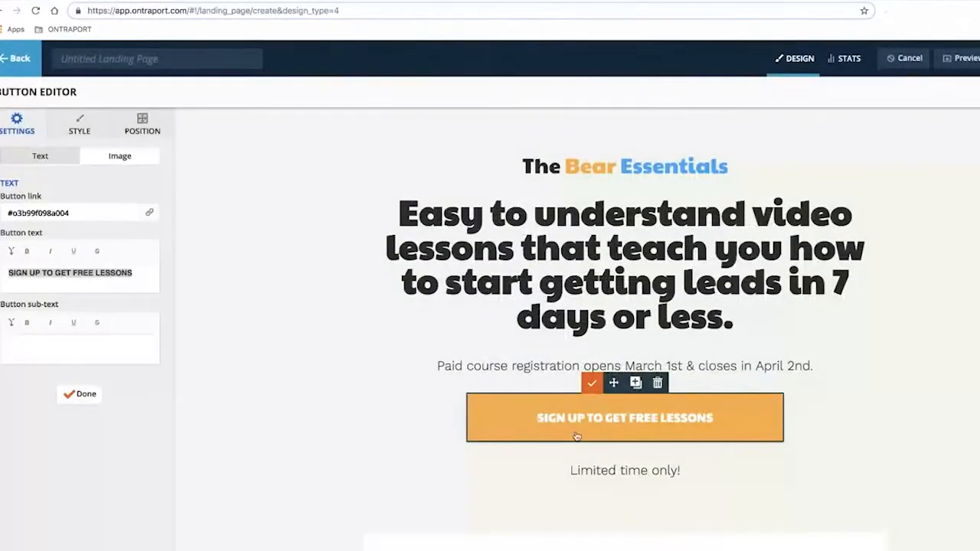
Reopen the sign-up button's link options and review the Tracked Link and ONTRAPORT Hosted File choices
click(227, 266)
click(471, 406)
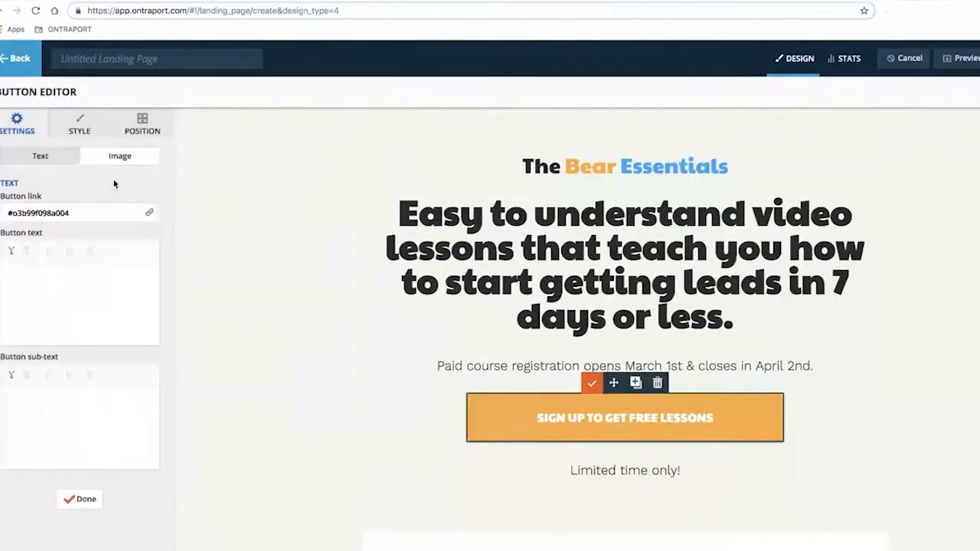
click(149, 213)
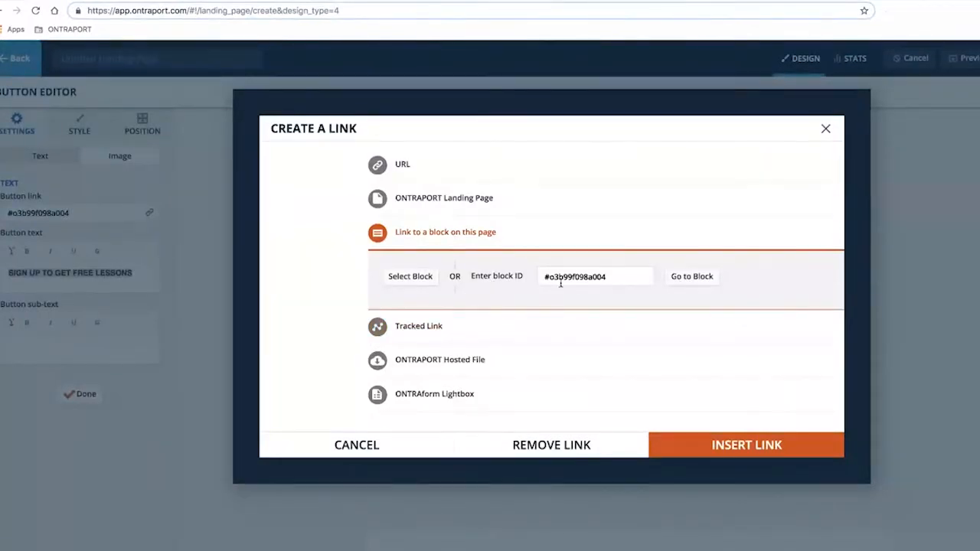
click(443, 330)
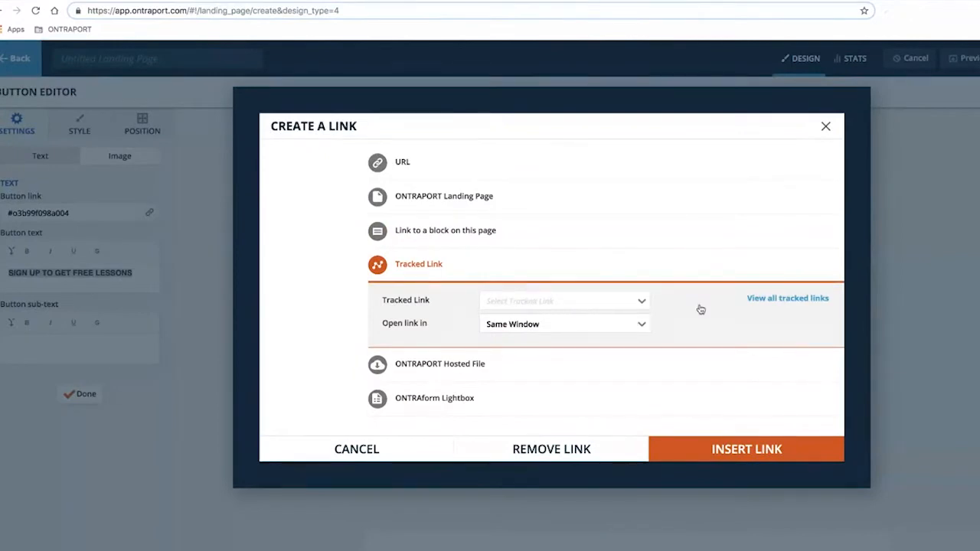
click(557, 307)
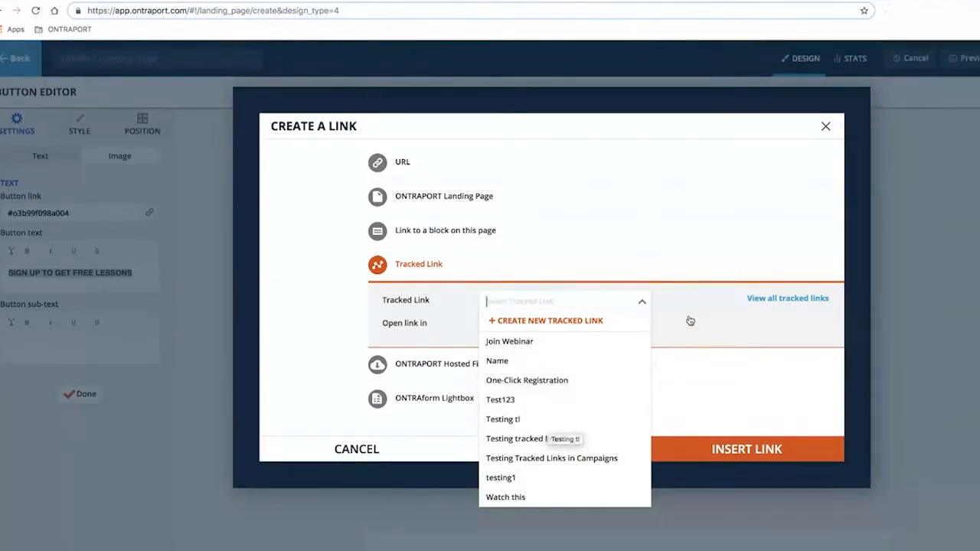
click(671, 336)
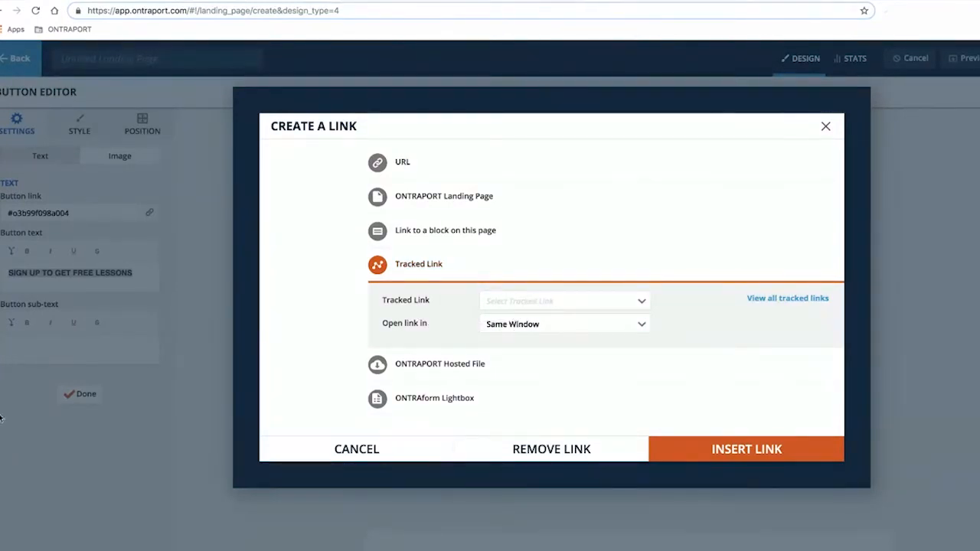
click(459, 368)
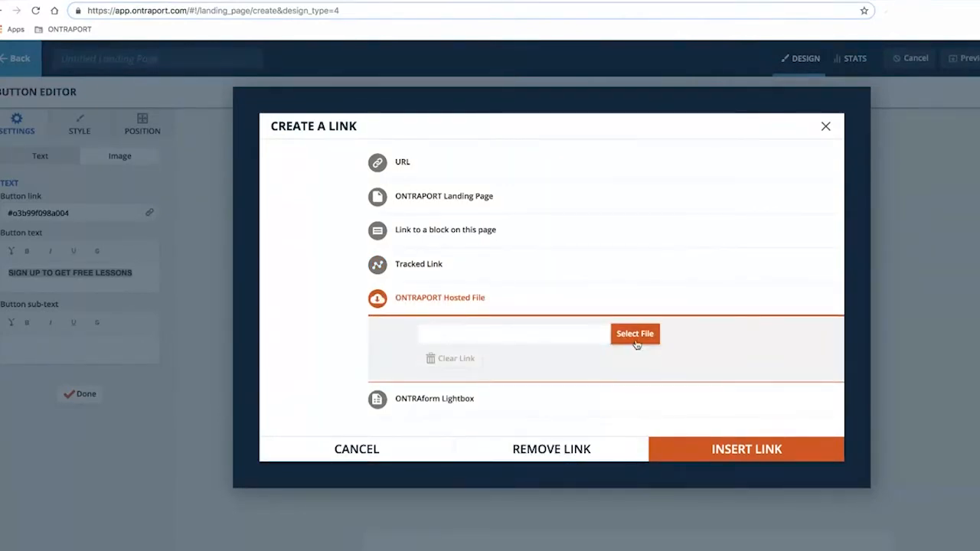
Link the button to the "Demo Request Step 1" form as an ONTRAform Lightbox, then preview the popup form and close the preview
click(444, 401)
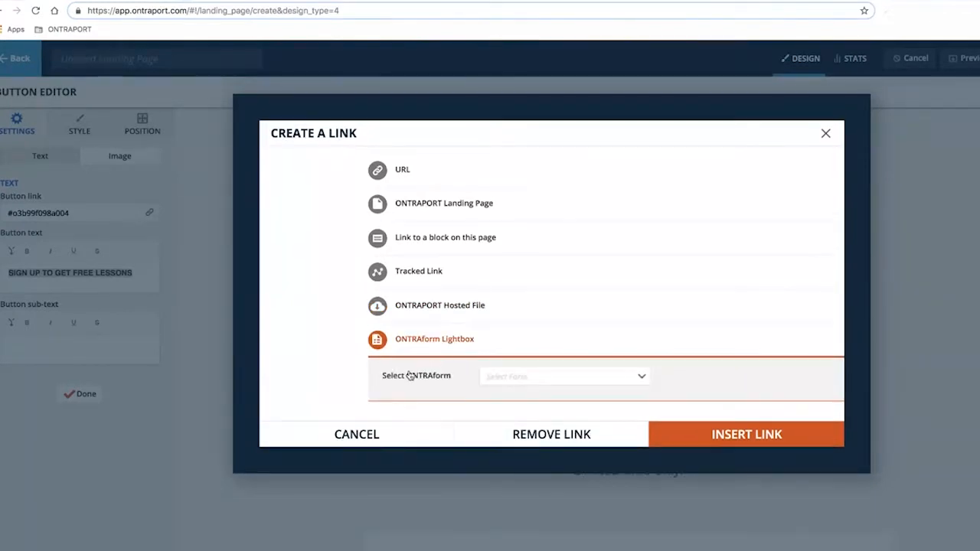
click(536, 380)
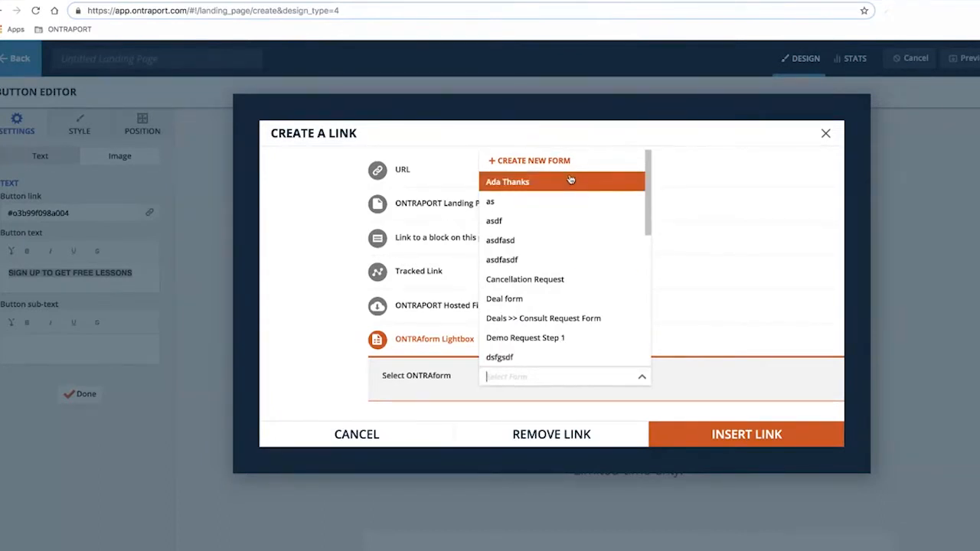
click(536, 341)
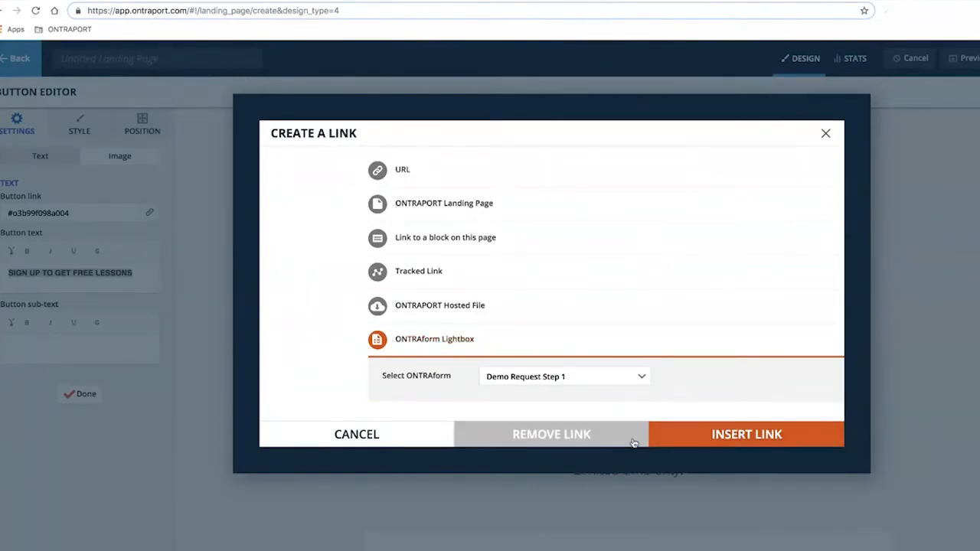
click(735, 436)
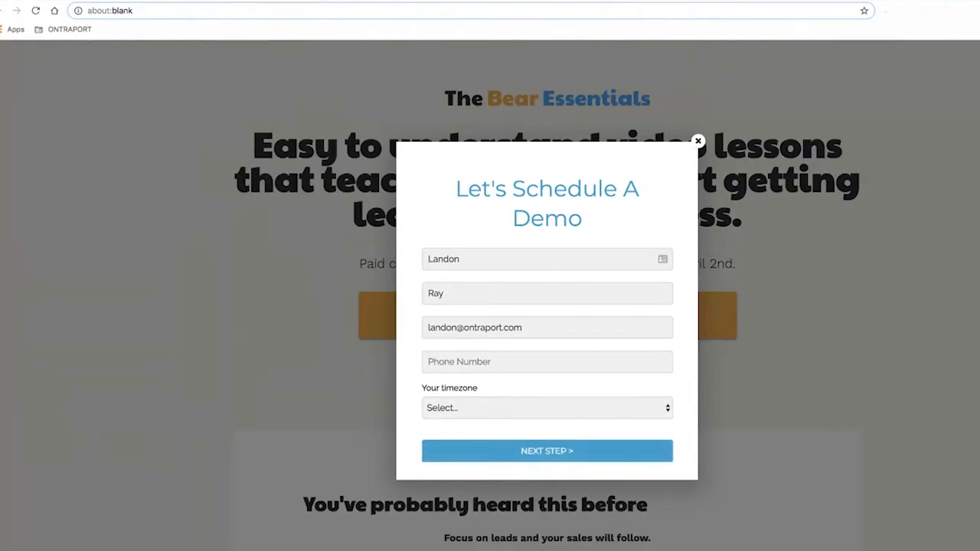
key(super+w)
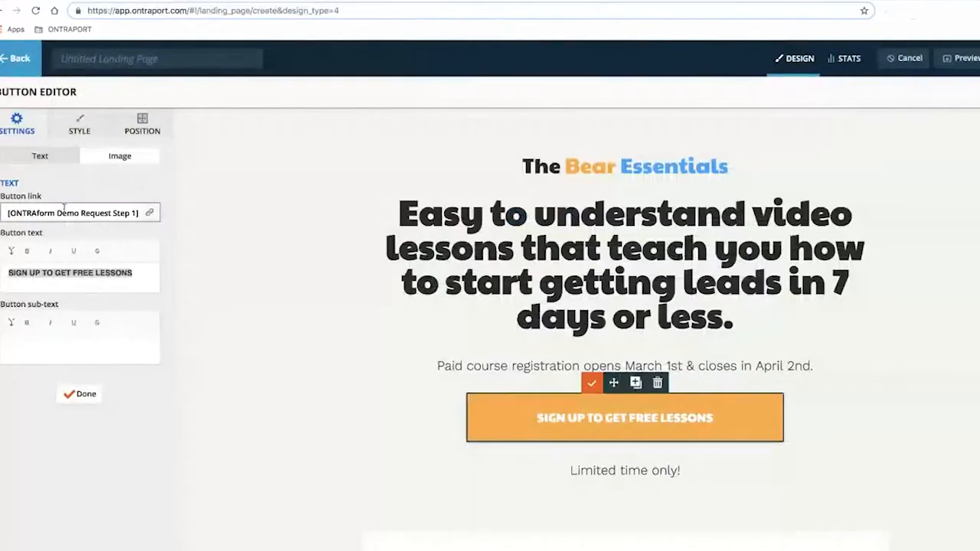
Leave the landing page editor without saving and open the Forms list in Contacts
click(15, 60)
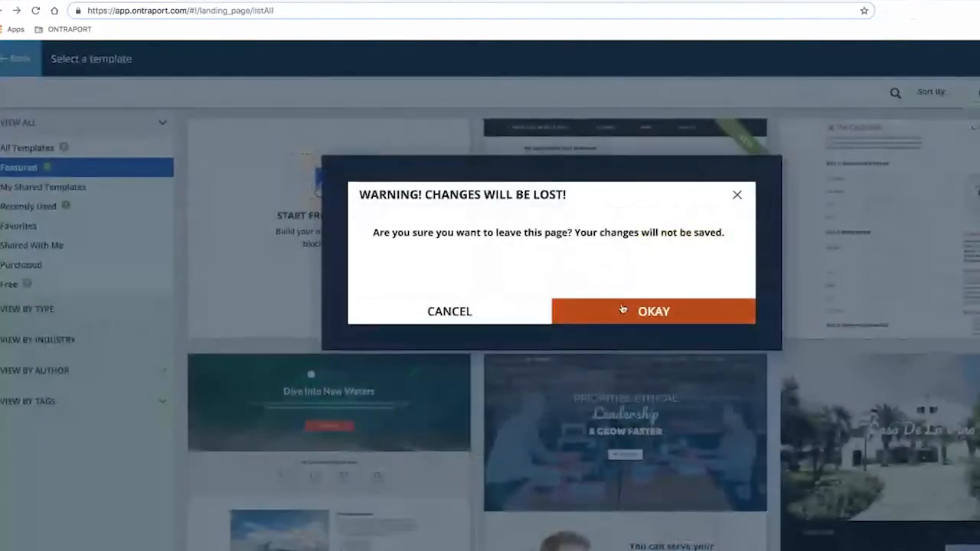
click(562, 309)
mouse_move(264, 60)
click(271, 142)
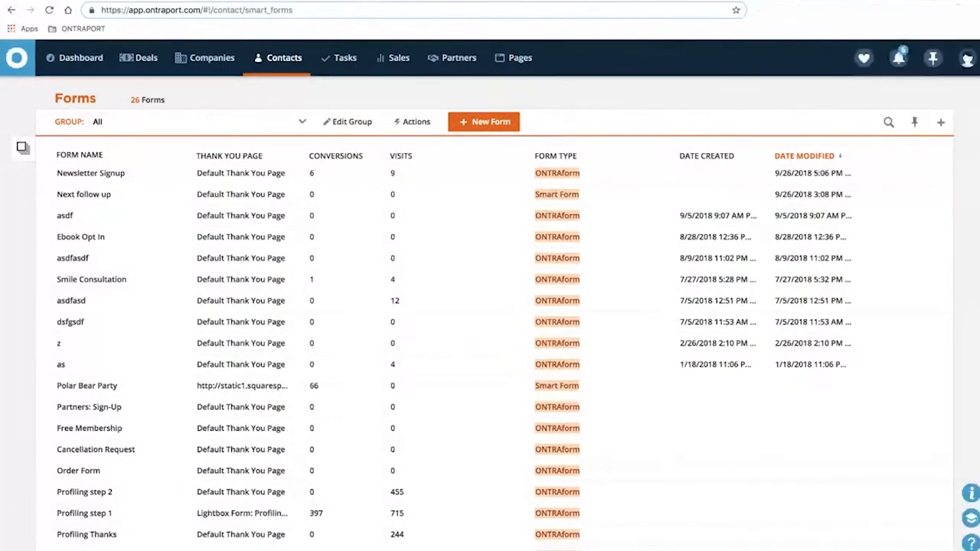
Search the forms for "demo" and open the "Demo Request Step 1" form for editing
click(880, 122)
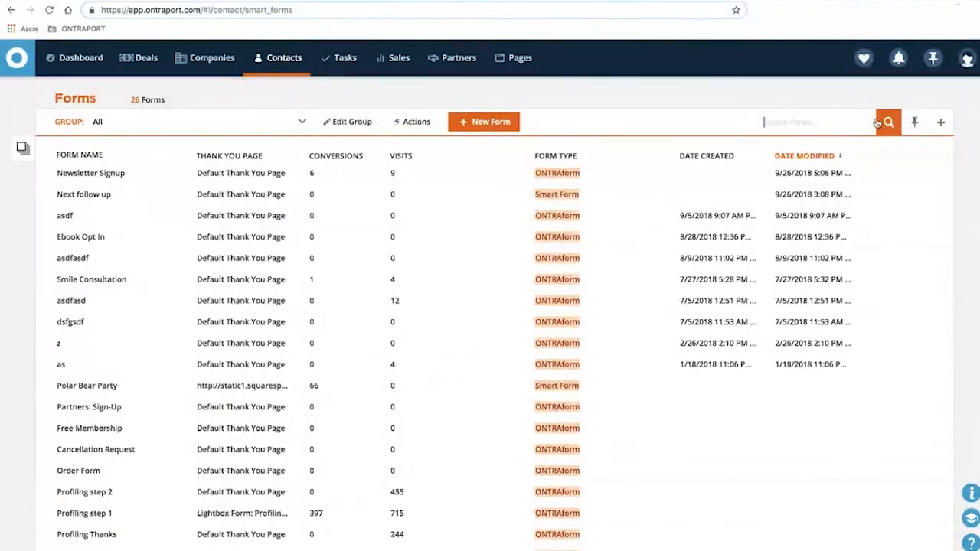
text(demo)
click(878, 123)
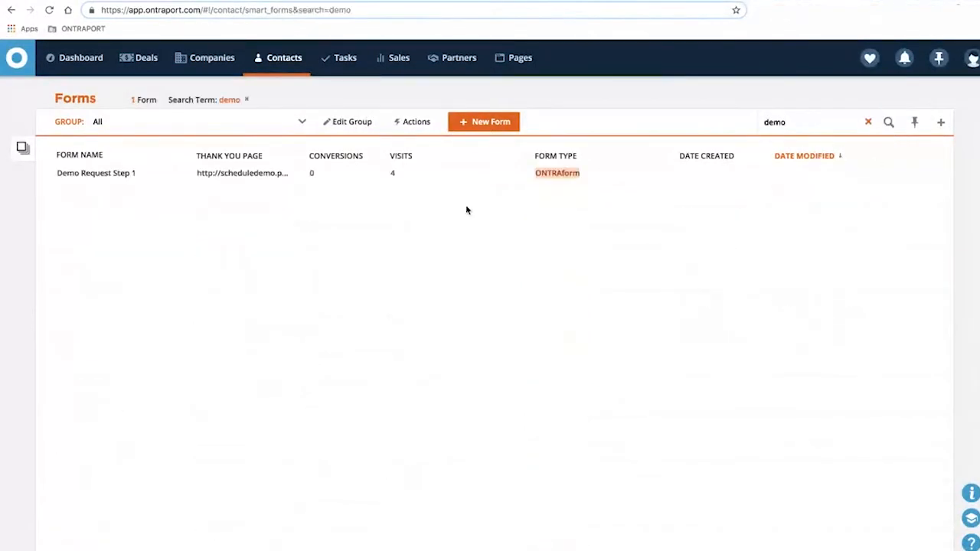
click(109, 173)
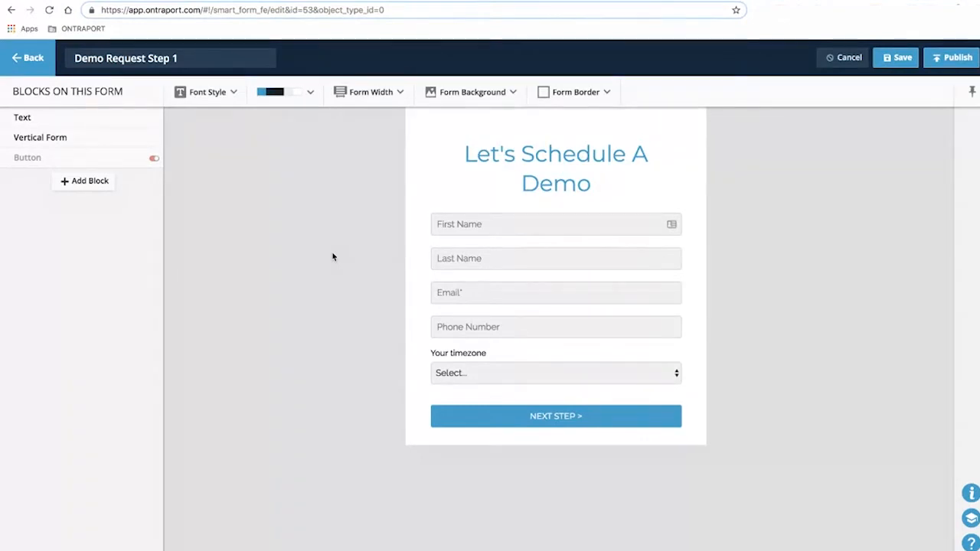
Look through the demo request form's fields and blocks, and open the settings of its hidden Button block
mouse_move(535, 376)
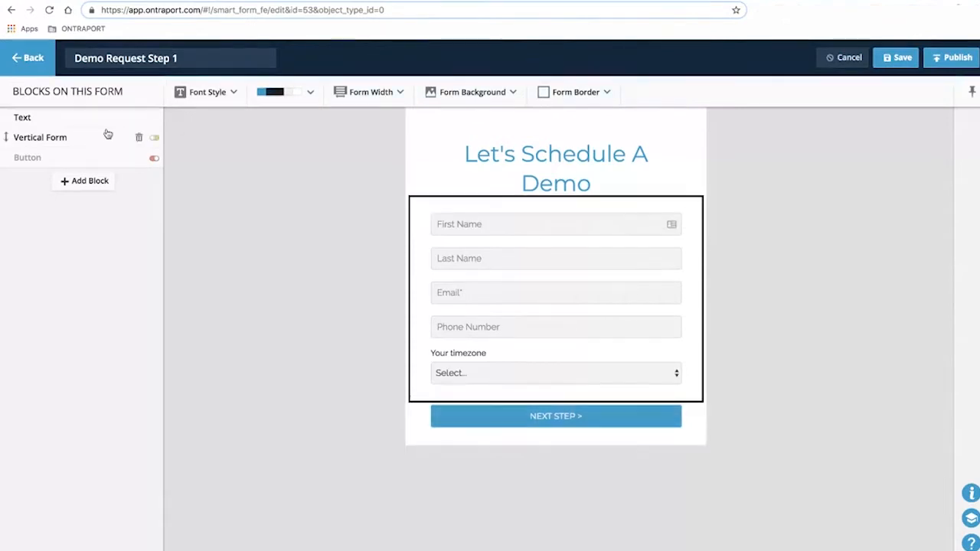
mouse_move(490, 337)
click(558, 329)
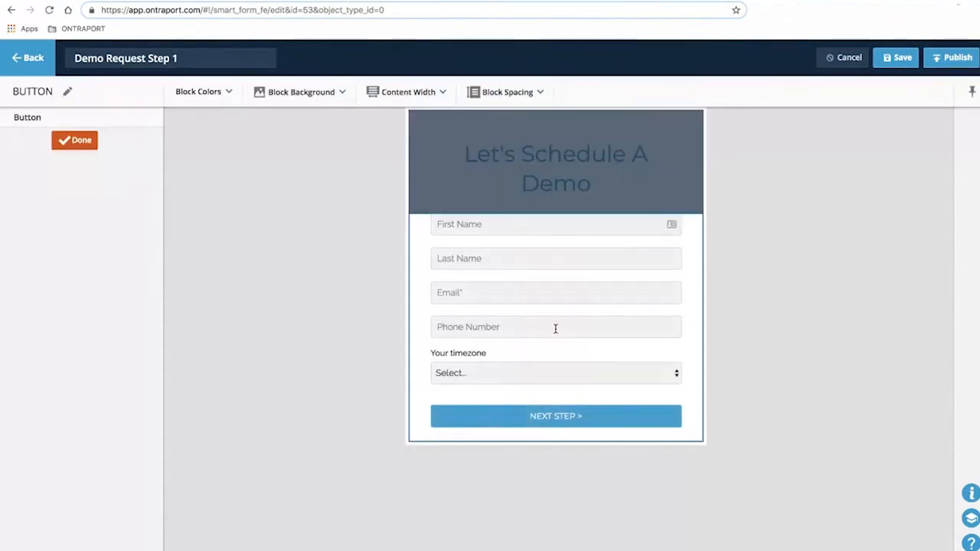
click(545, 421)
click(505, 417)
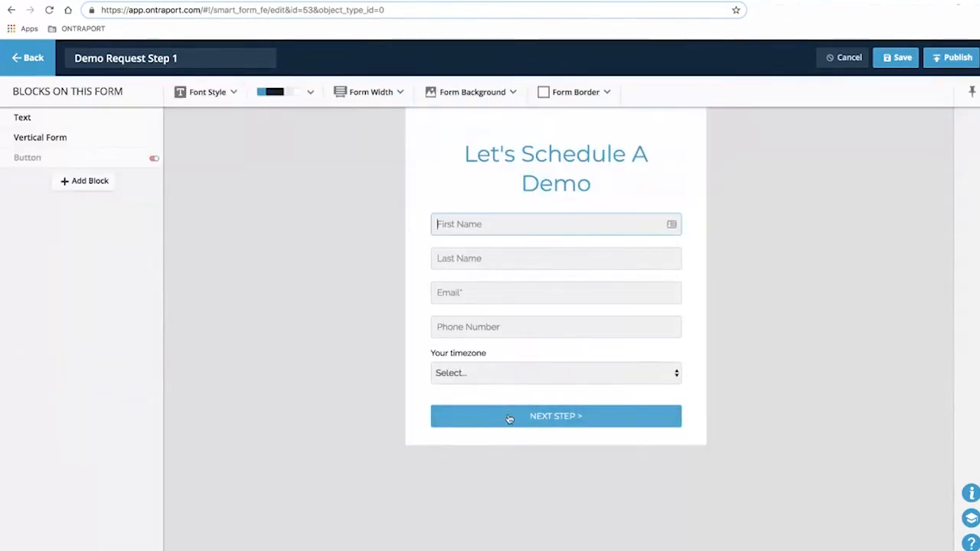
click(38, 158)
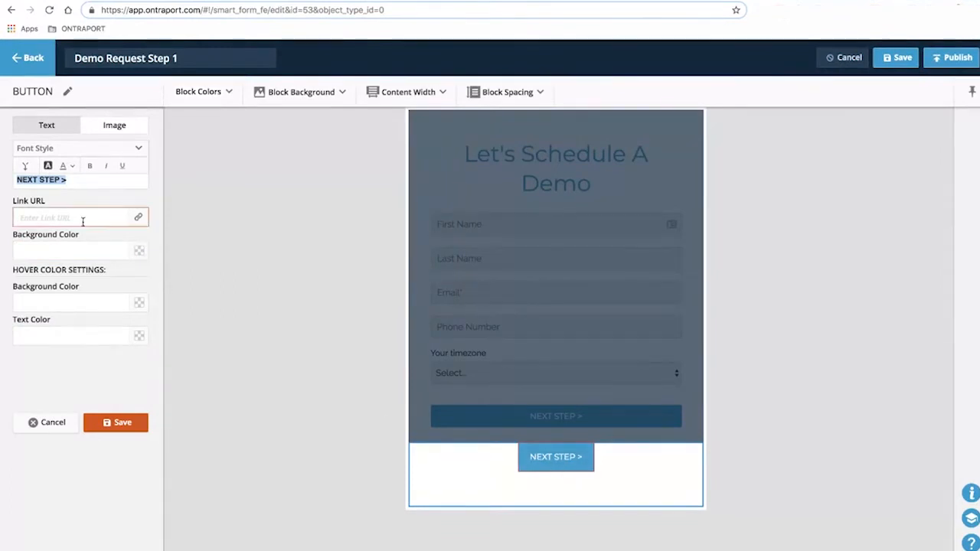
Check the link options available for the form's Button block, then close them without inserting a link
click(139, 220)
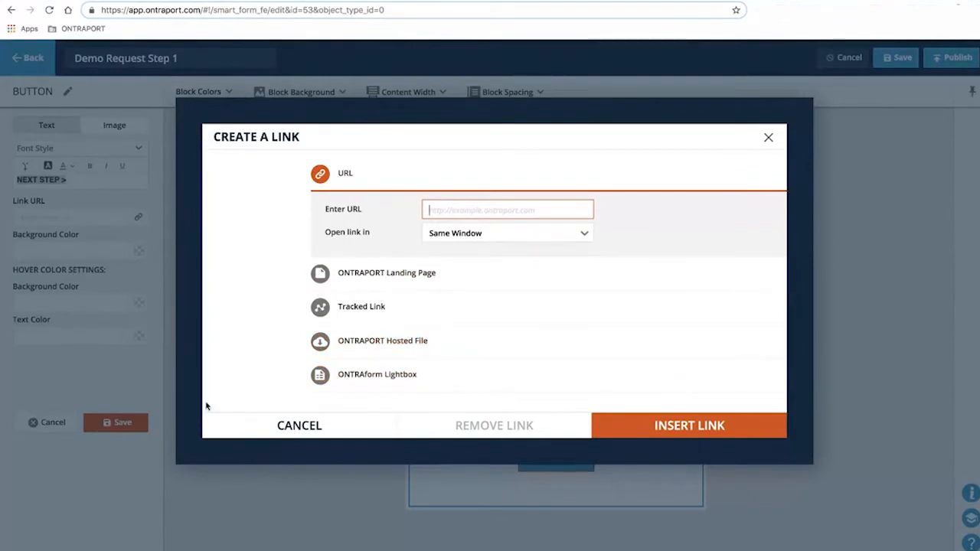
click(309, 429)
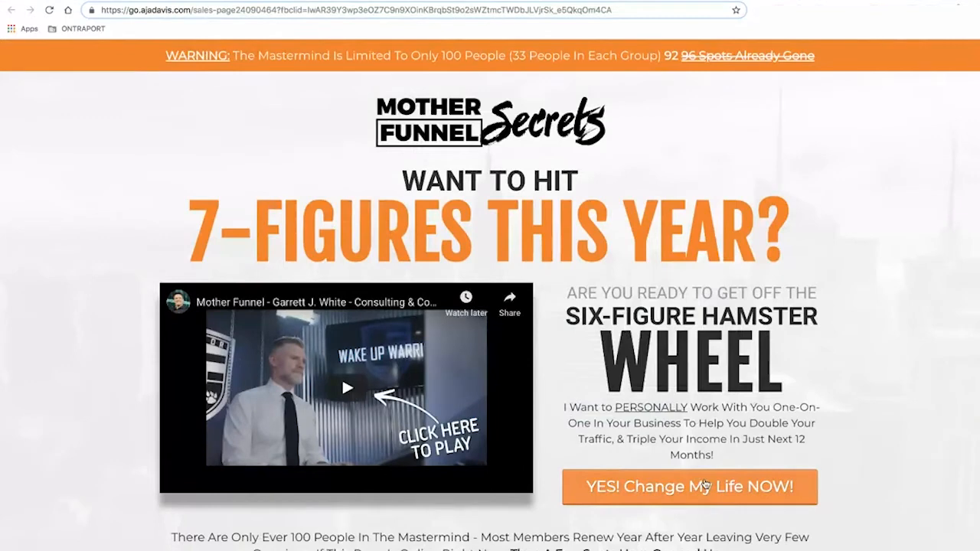
View the application popup on the Mother Funnel Secrets sales page, close it, and look through the page
click(704, 486)
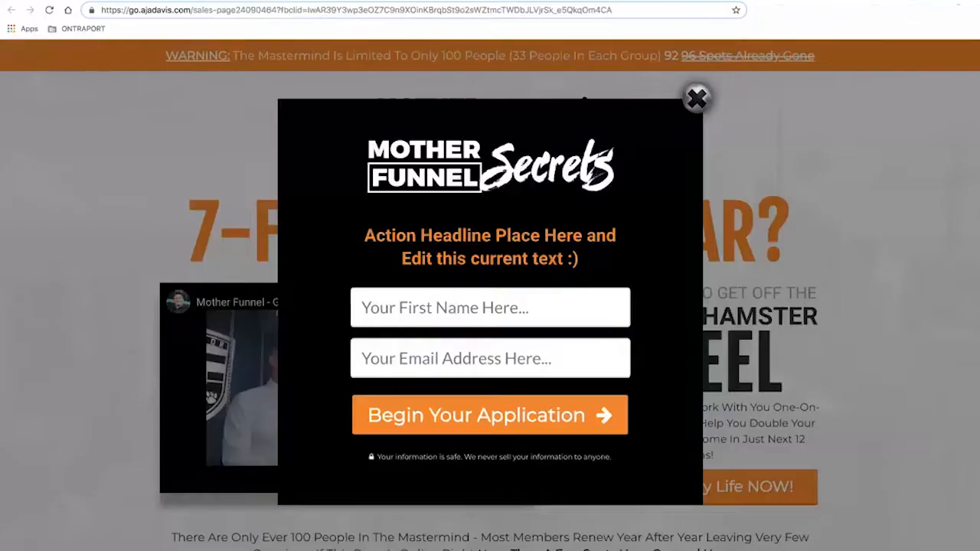
click(704, 95)
scroll(632, 247, down, 20)
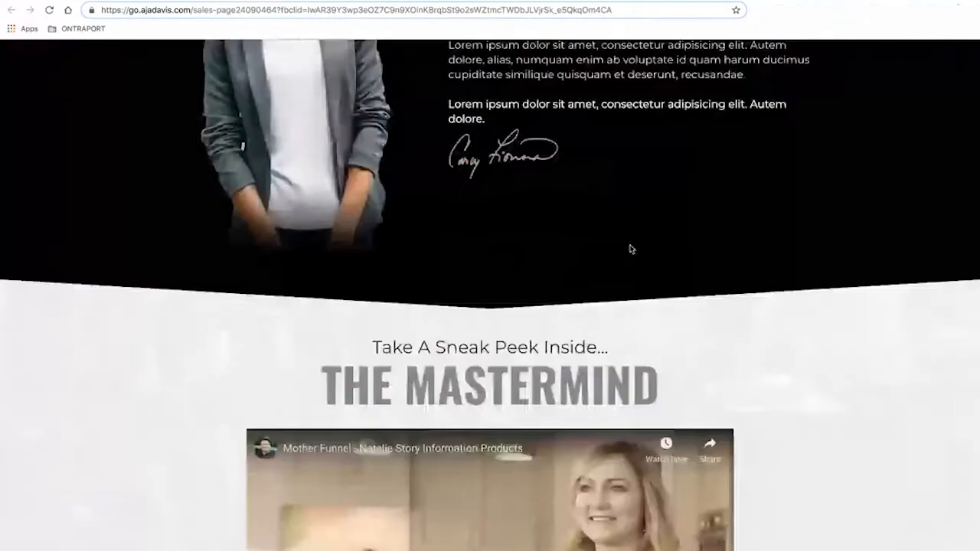
scroll(649, 265, up, 20)
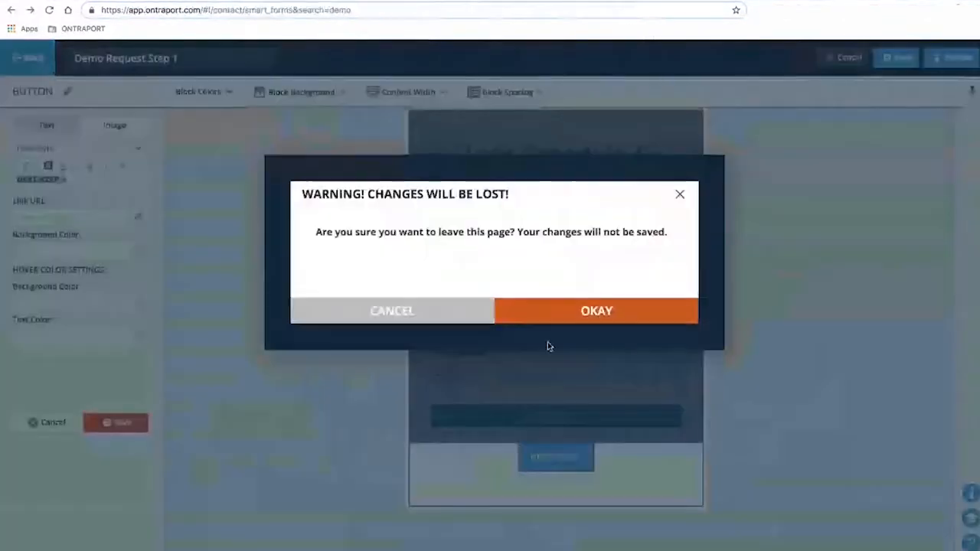
Leave the ONTRAPORT form editor without saving and start a new blank landing page
click(590, 309)
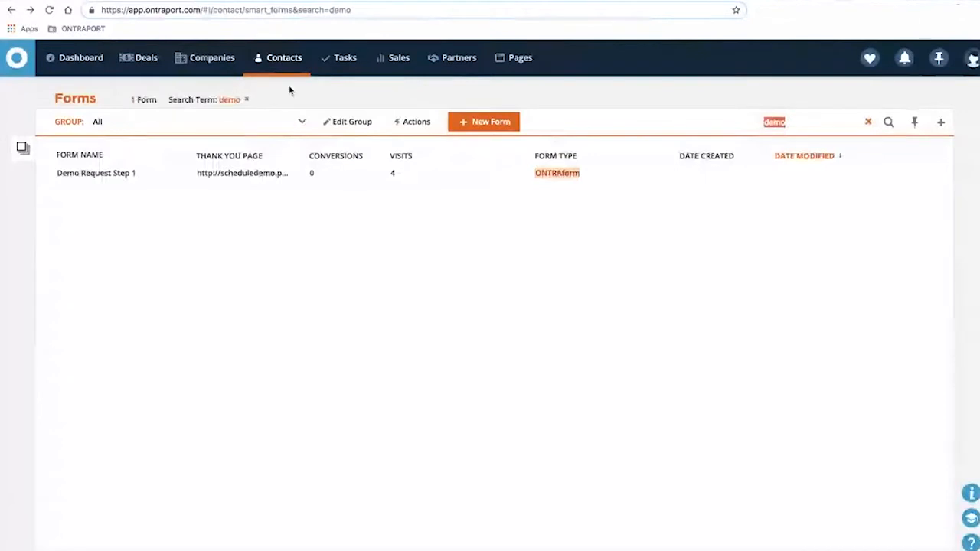
mouse_move(283, 67)
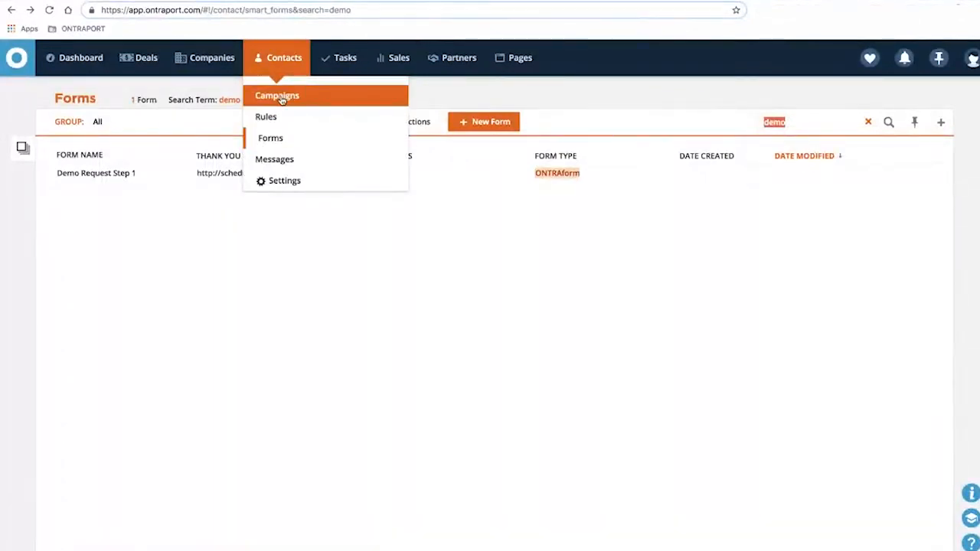
click(507, 69)
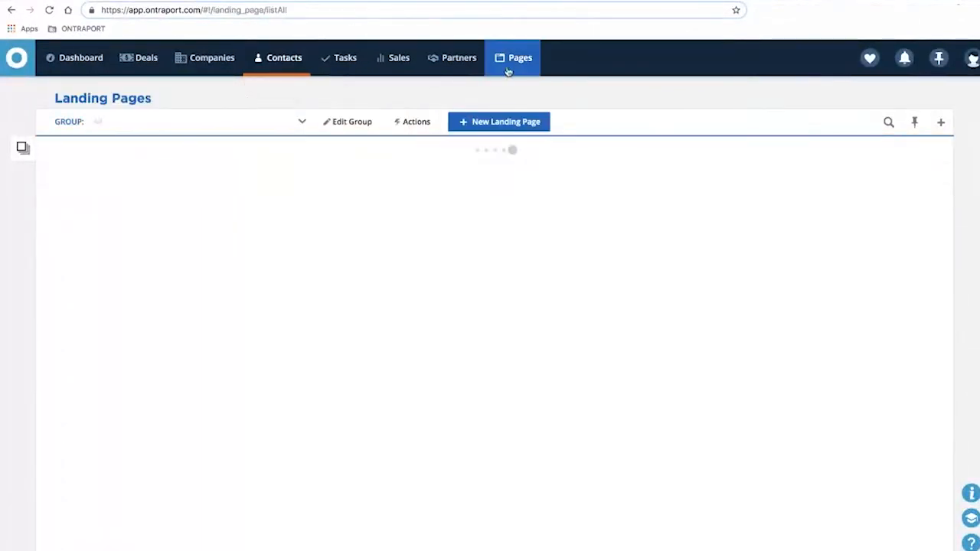
click(478, 124)
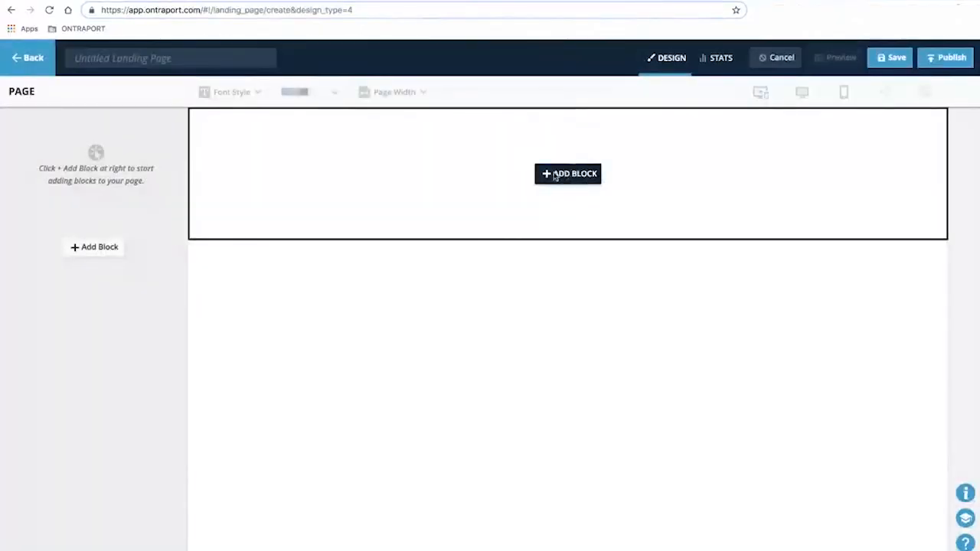
Look through the pre-designed Images blocks available for the new landing page
click(555, 175)
click(45, 386)
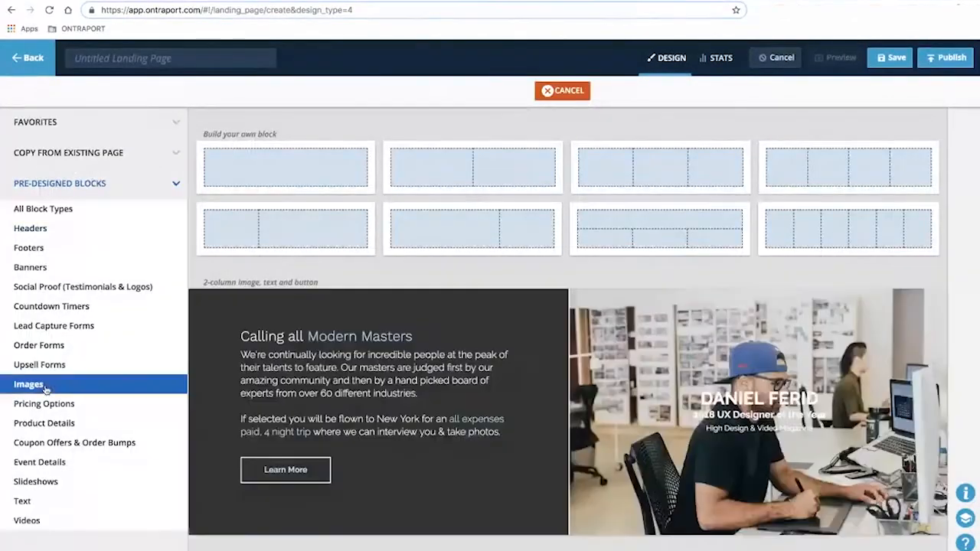
scroll(528, 388, down, 10)
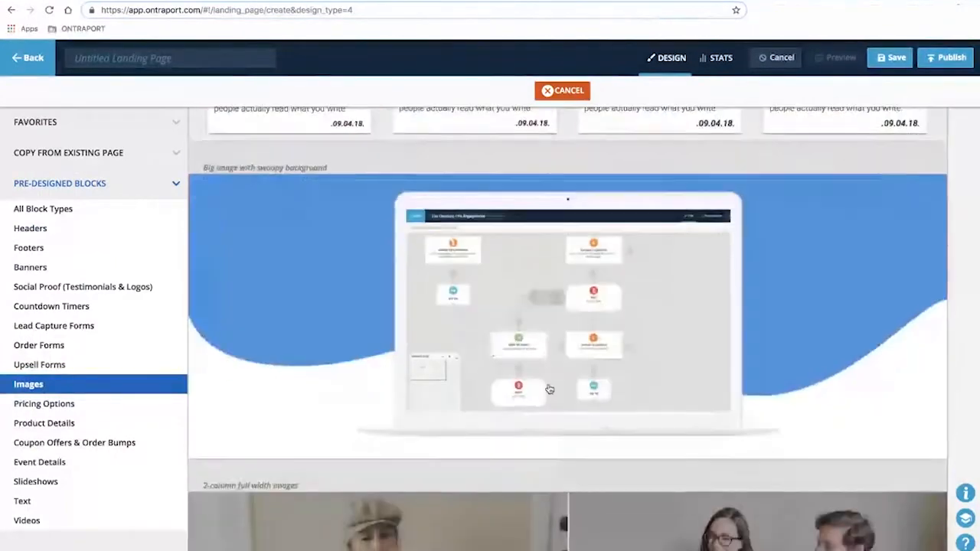
scroll(549, 389, down, 10)
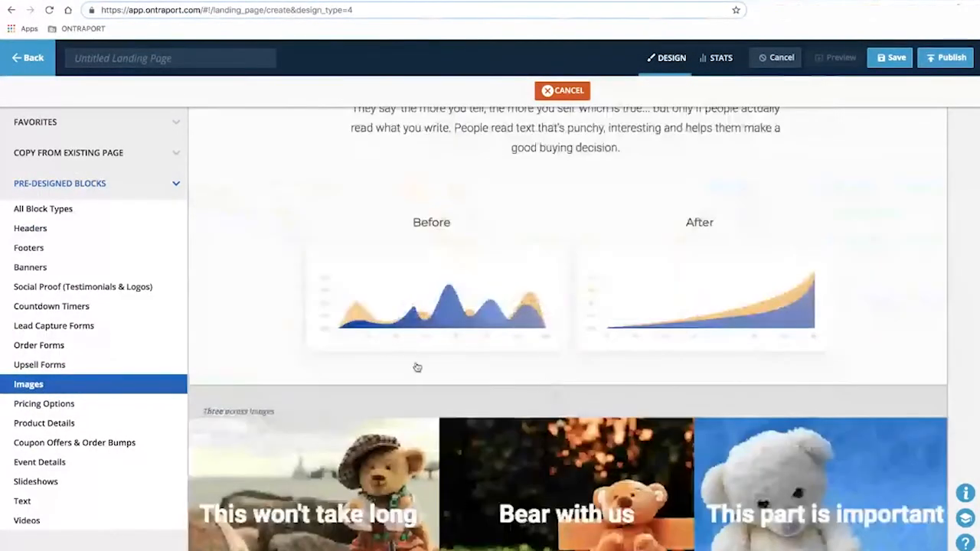
scroll(417, 368, down, 20)
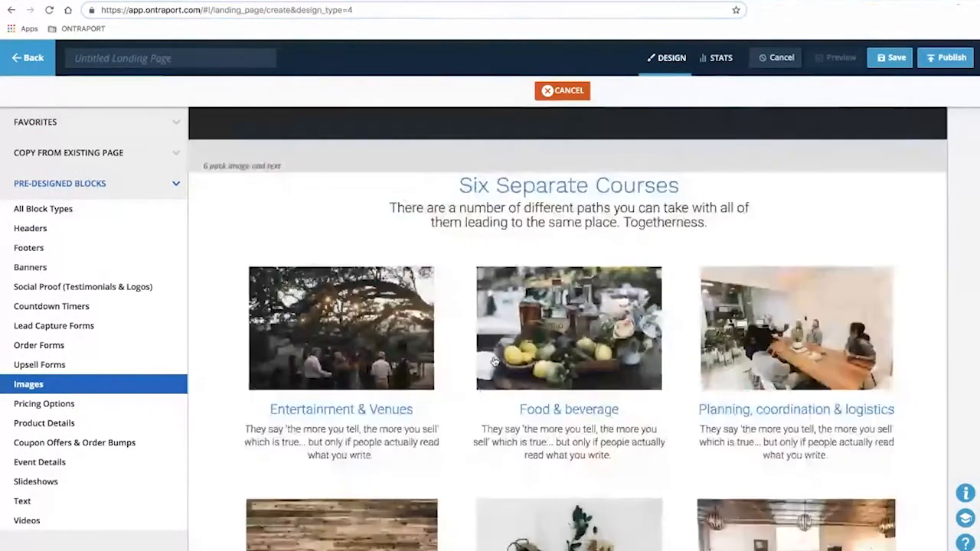
scroll(494, 361, down, 2)
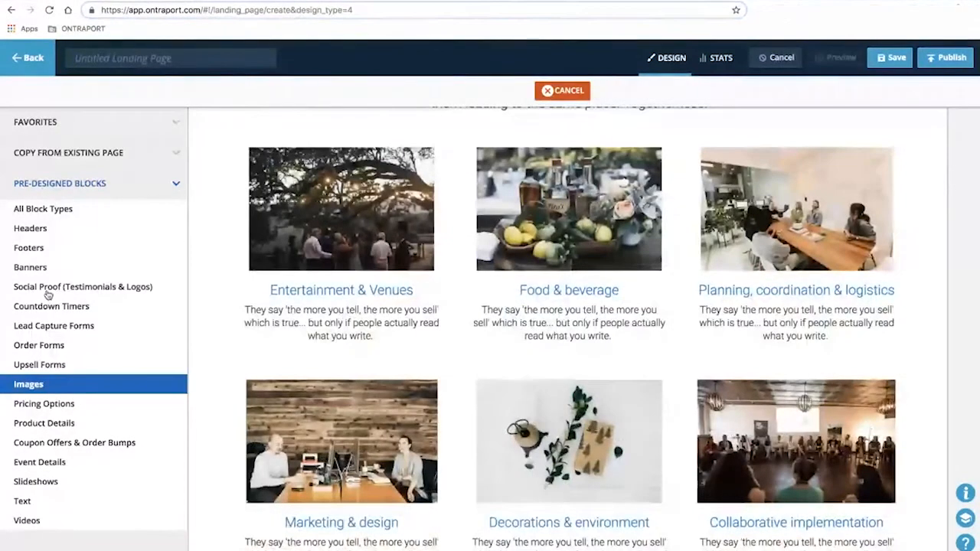
Add the pre-designed Text block "2-column text and image with light background" to the landing page
click(40, 503)
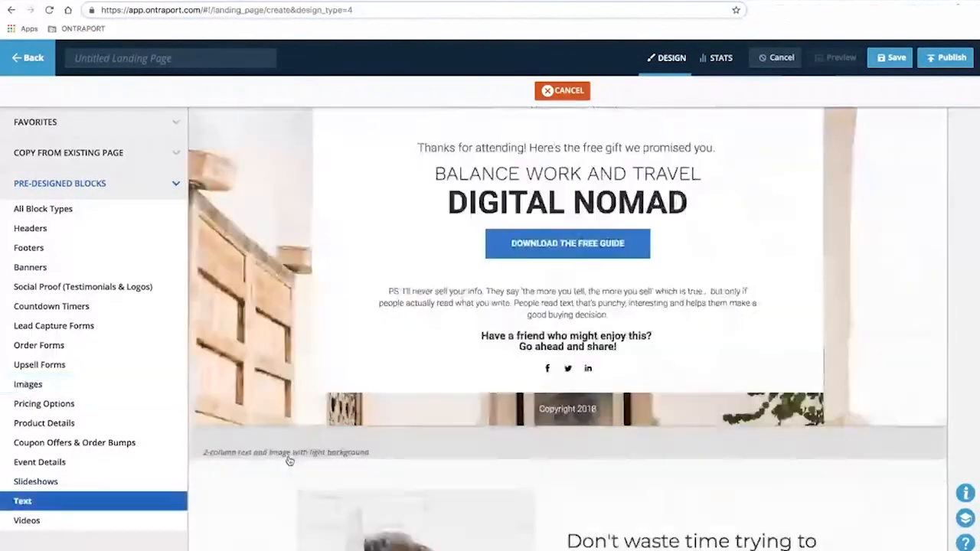
scroll(433, 402, down, 15)
scroll(503, 400, down, 20)
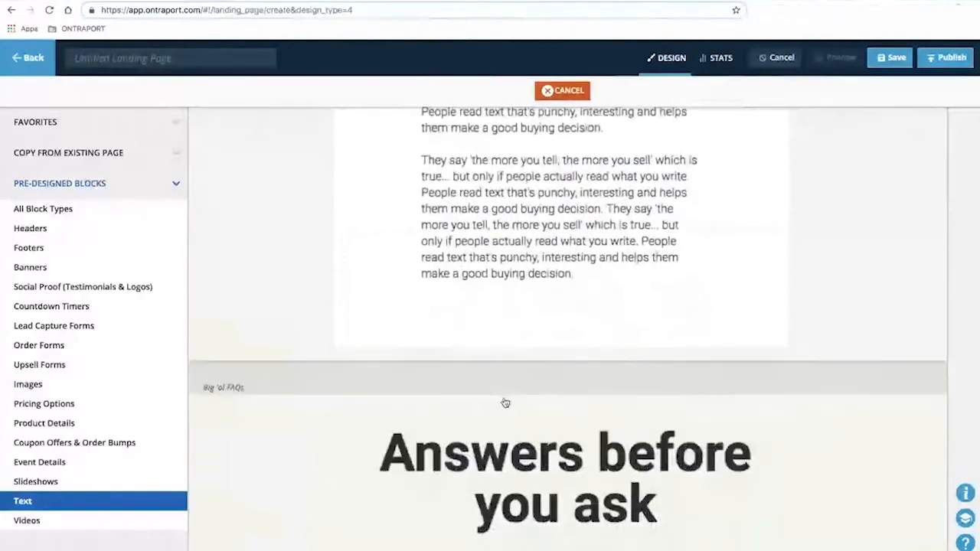
scroll(505, 396, down, 1)
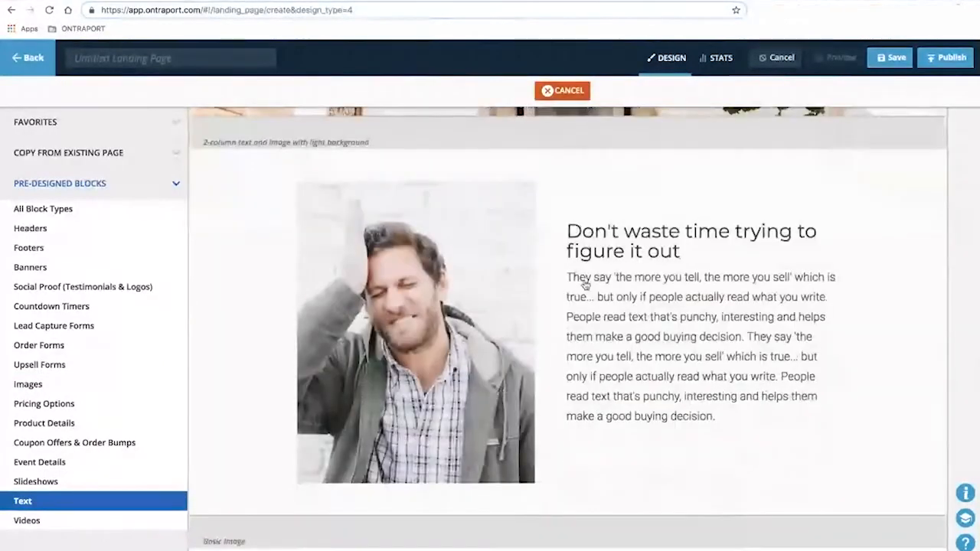
click(456, 296)
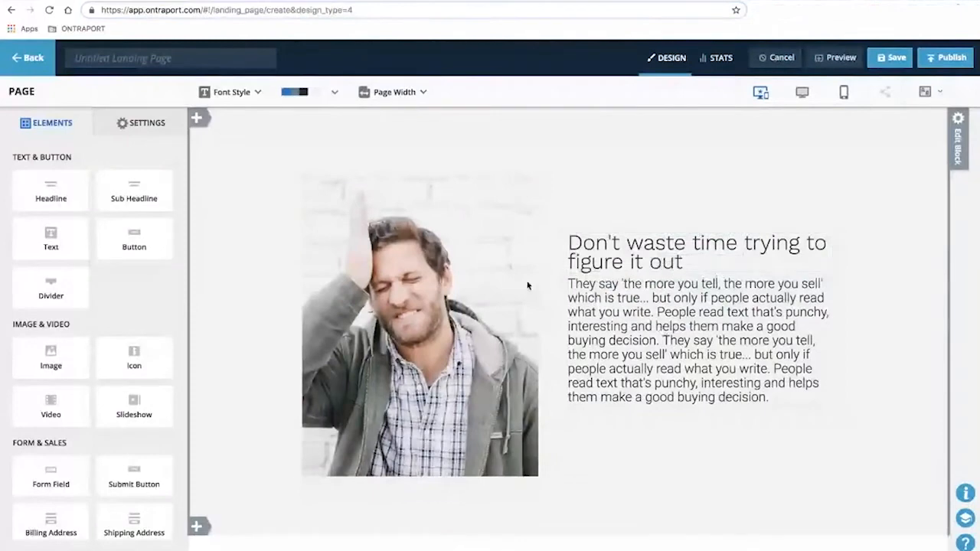
Insert a divider between the headline and the body text, and look through its preset and favorite styles
drag(51, 287, 692, 274)
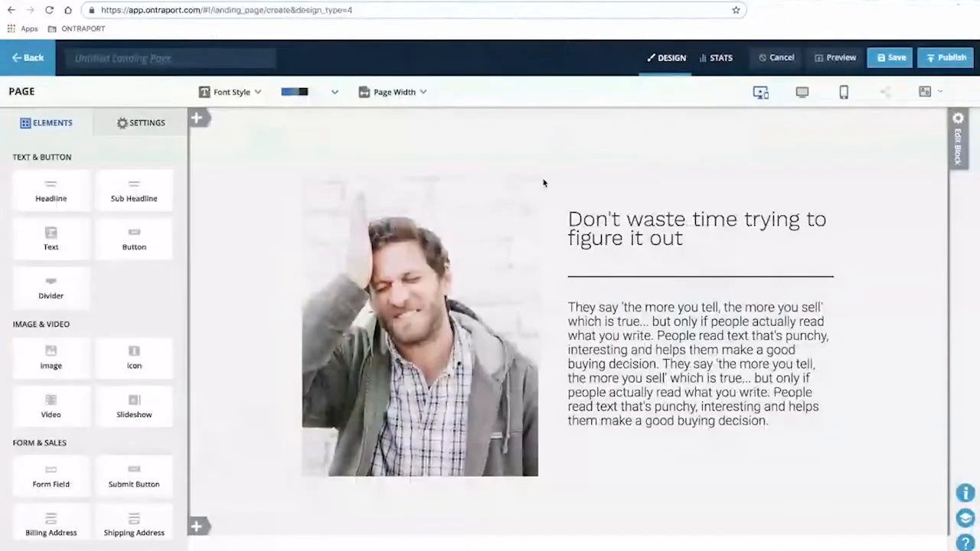
click(806, 279)
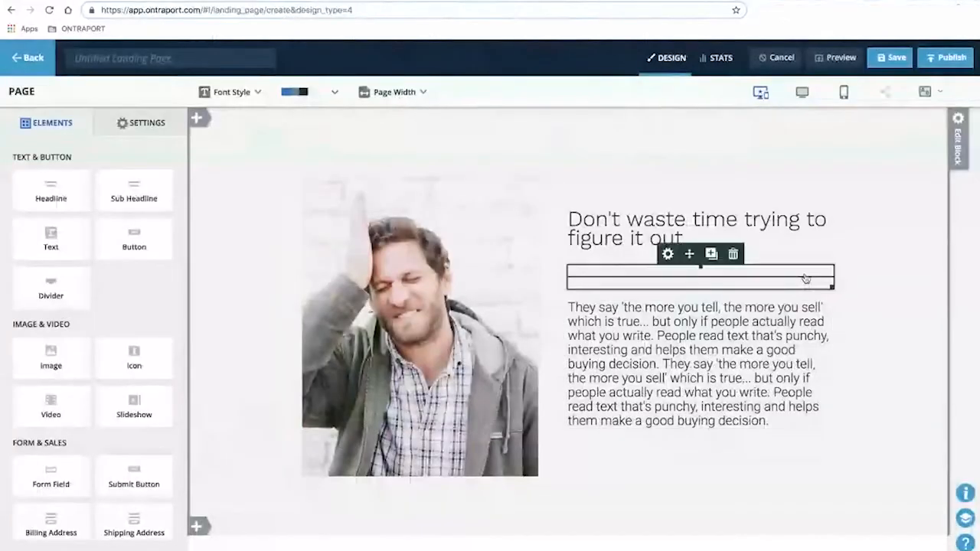
click(667, 253)
click(95, 124)
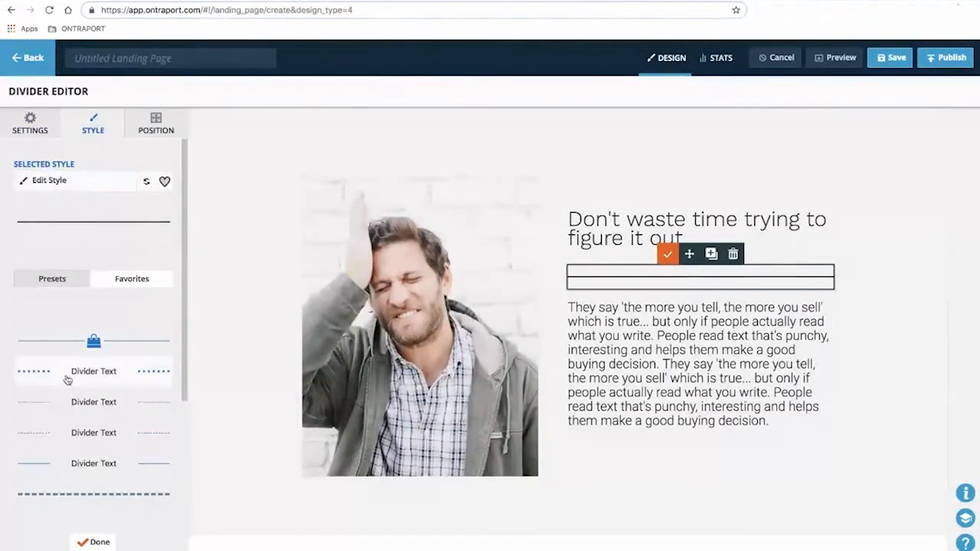
click(123, 281)
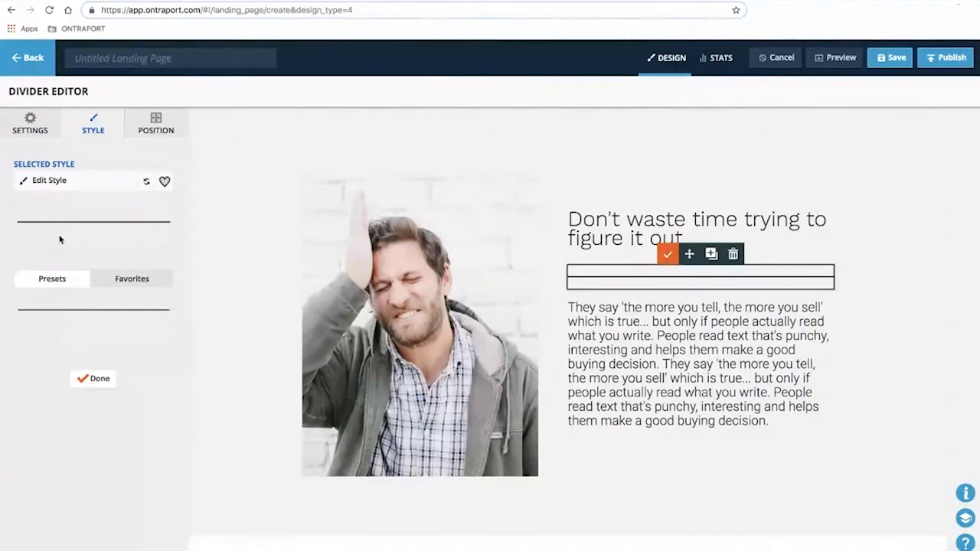
click(52, 278)
scroll(92, 444, down, 3)
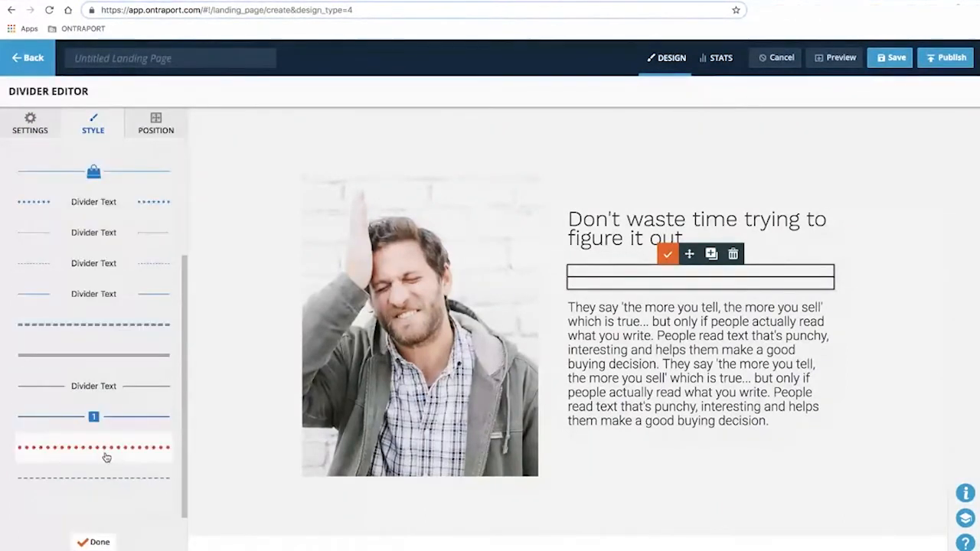
click(129, 417)
Set the divider's line color to Primary and shrink its element width to about 42%
click(88, 182)
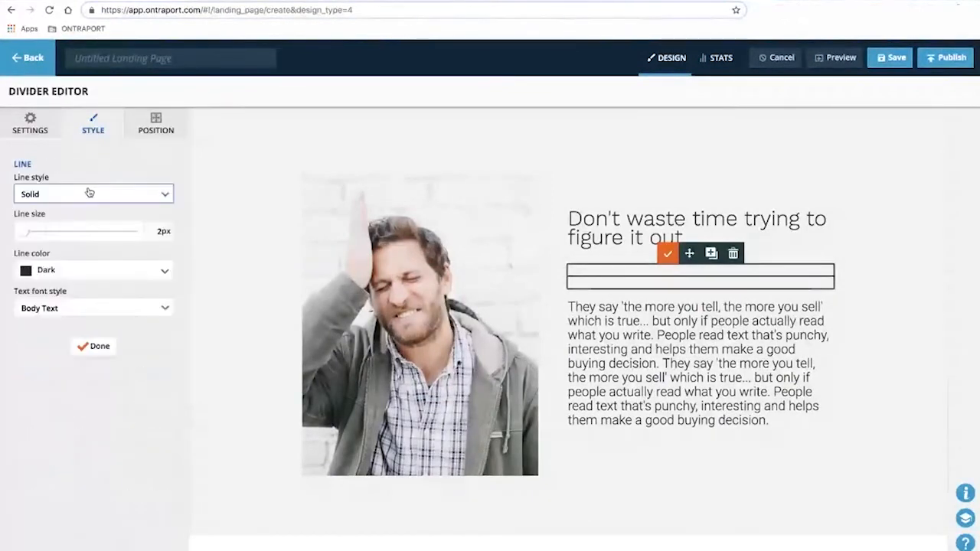
click(52, 271)
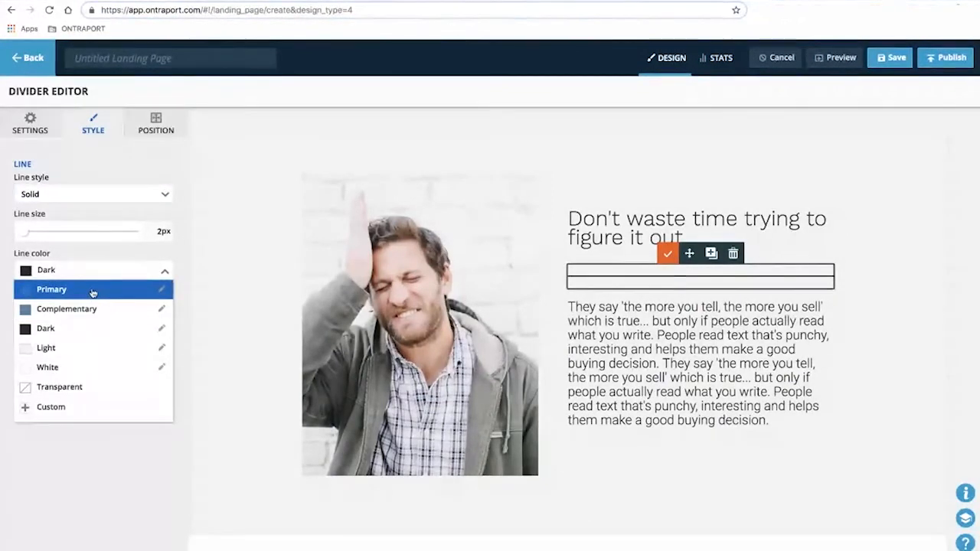
click(92, 291)
click(95, 348)
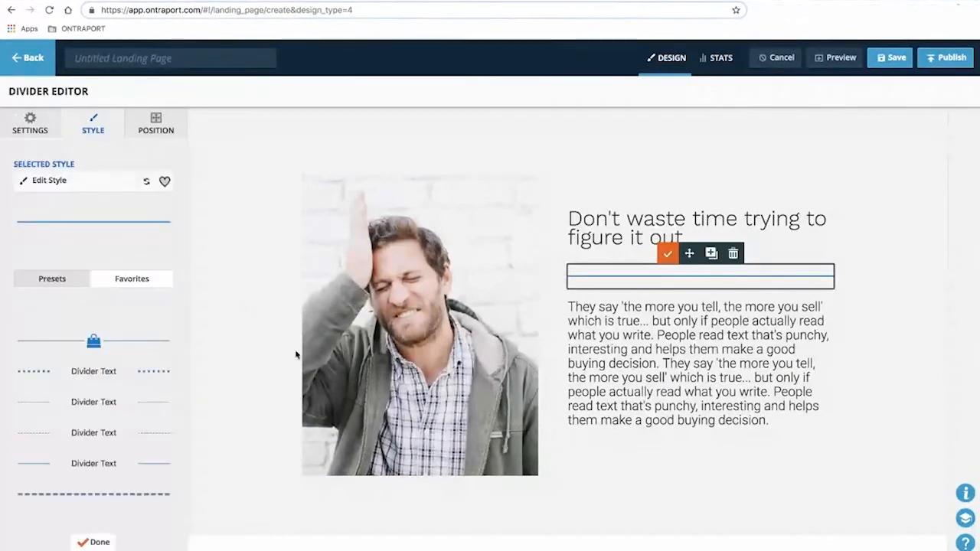
click(98, 543)
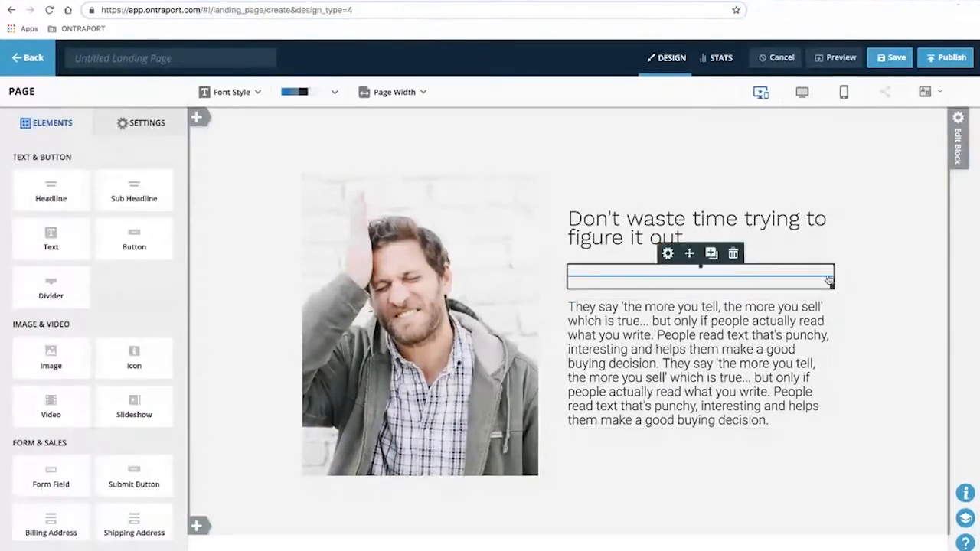
drag(829, 284, 674, 287)
Center-align the body text paragraph beneath the divider
double_click(632, 210)
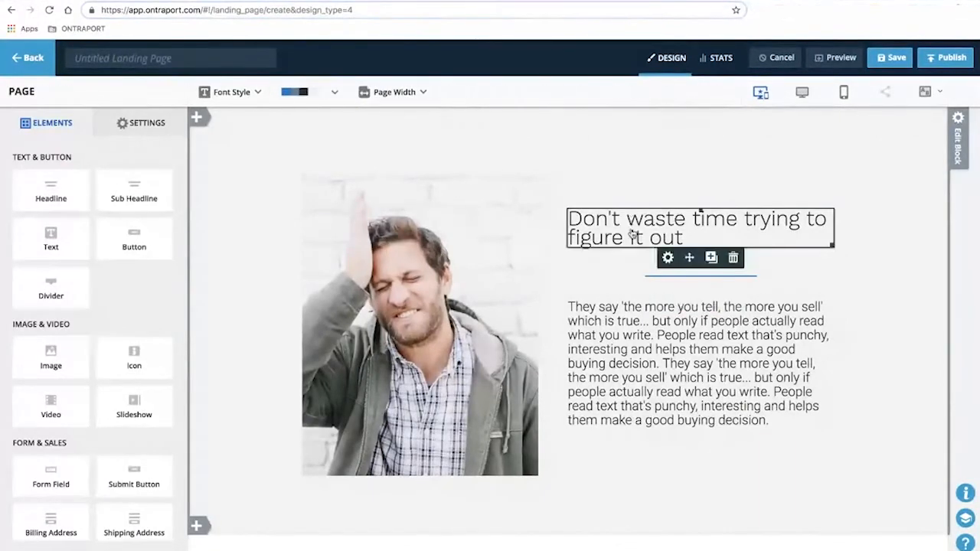
click(614, 92)
double_click(684, 372)
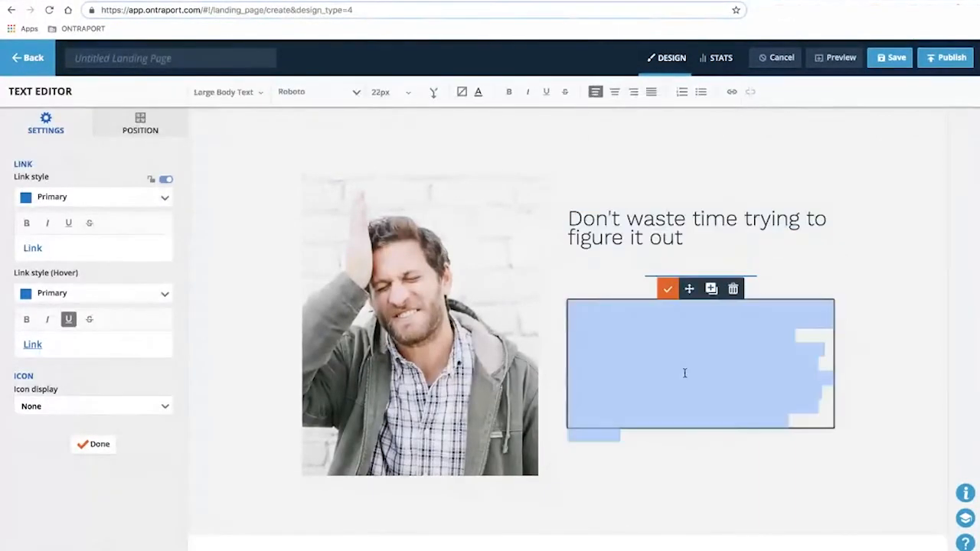
click(614, 92)
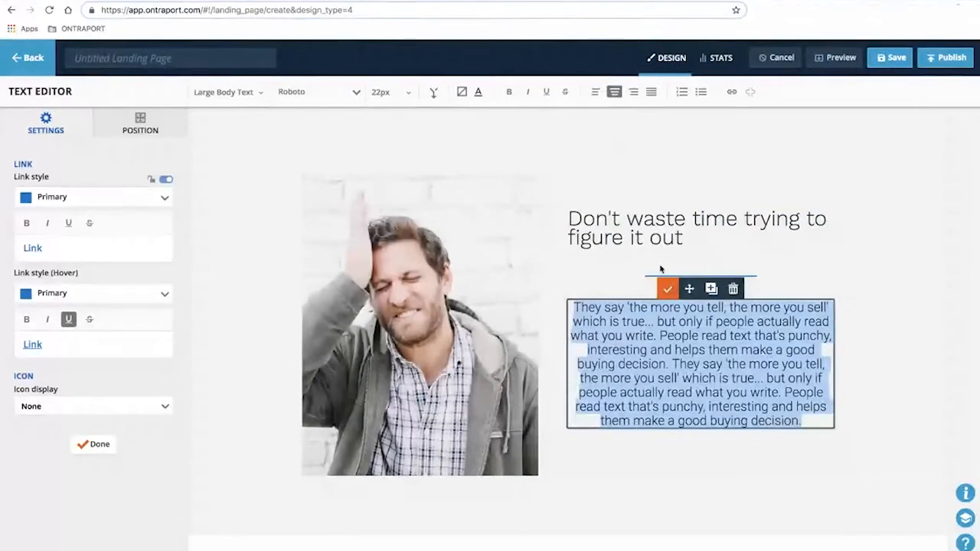
double_click(710, 245)
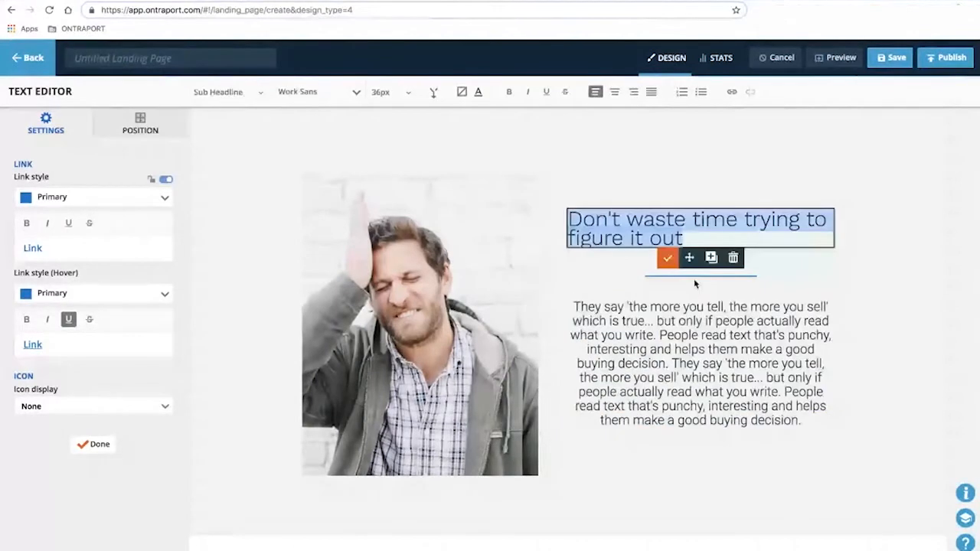
Set the divider's top and bottom margin to 0px
click(654, 284)
click(156, 130)
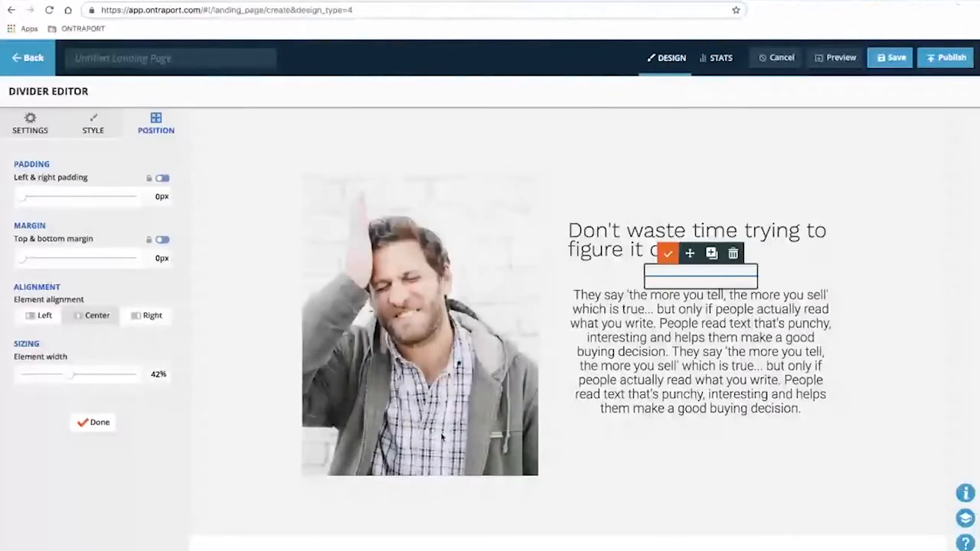
Set the top and bottom padding of the two-column text and image block to 0px
click(478, 430)
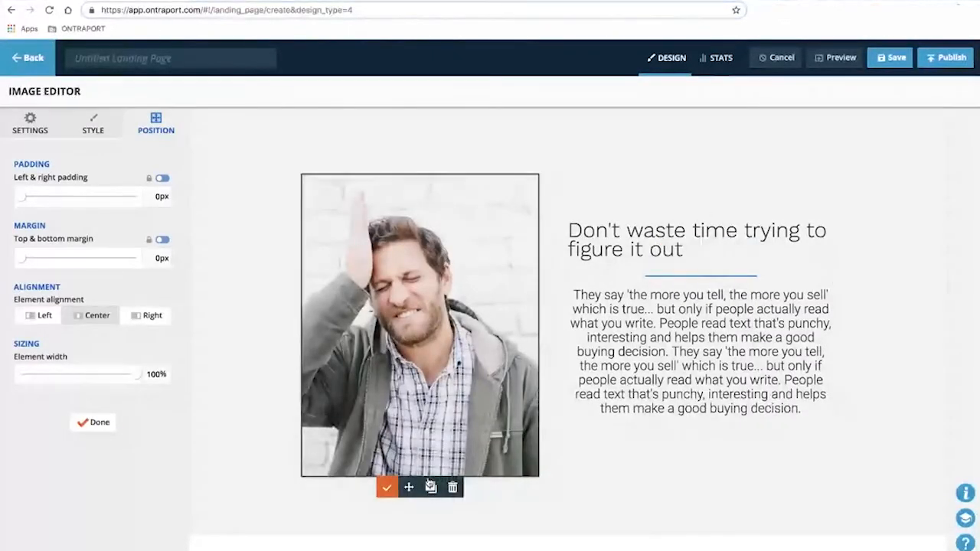
click(602, 179)
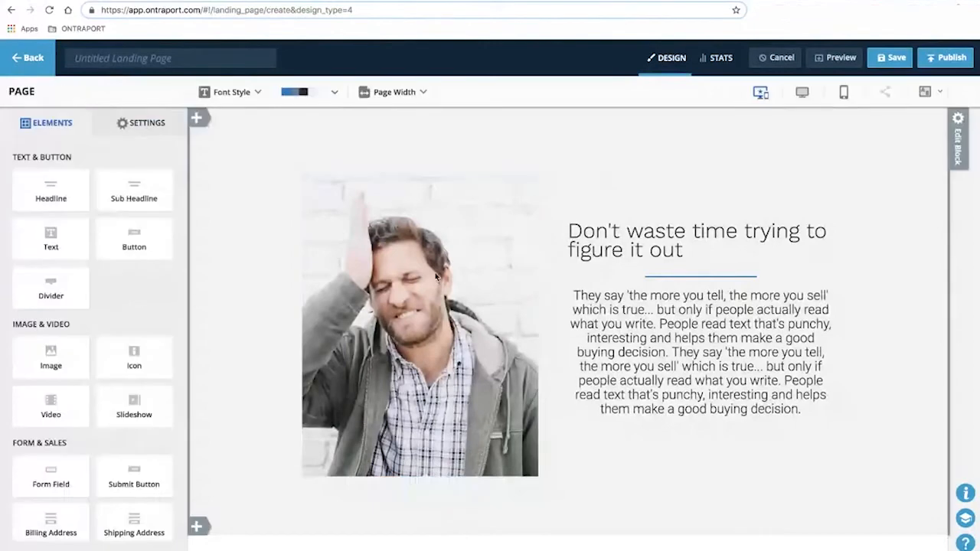
click(956, 137)
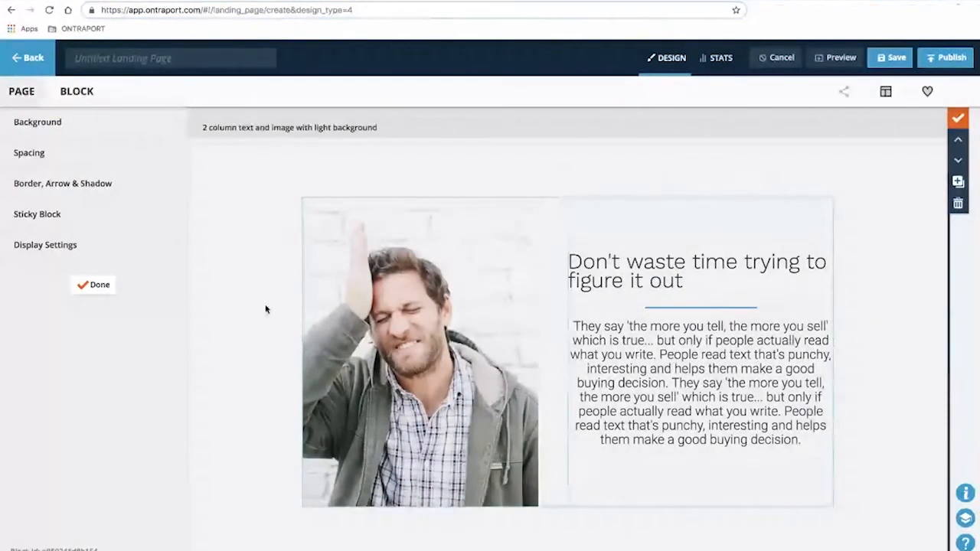
click(52, 162)
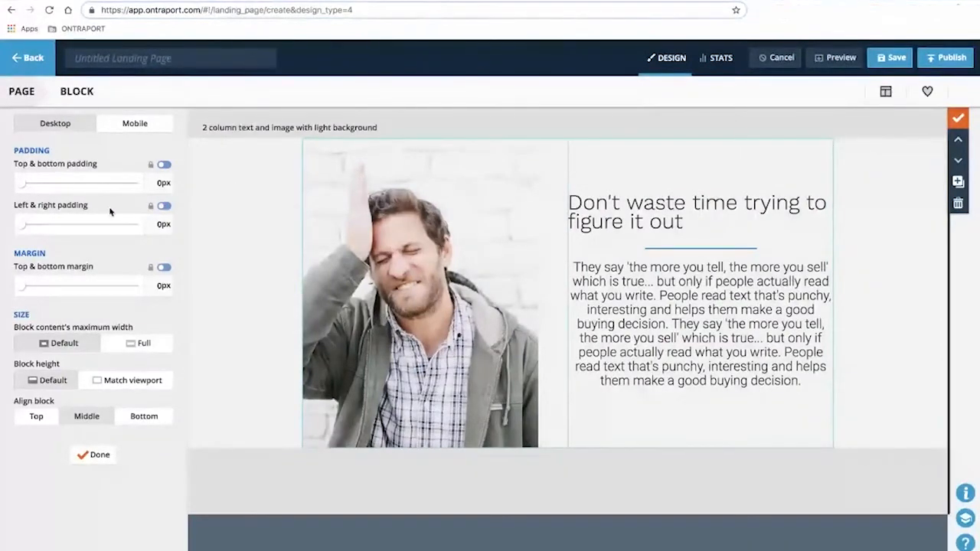
click(108, 453)
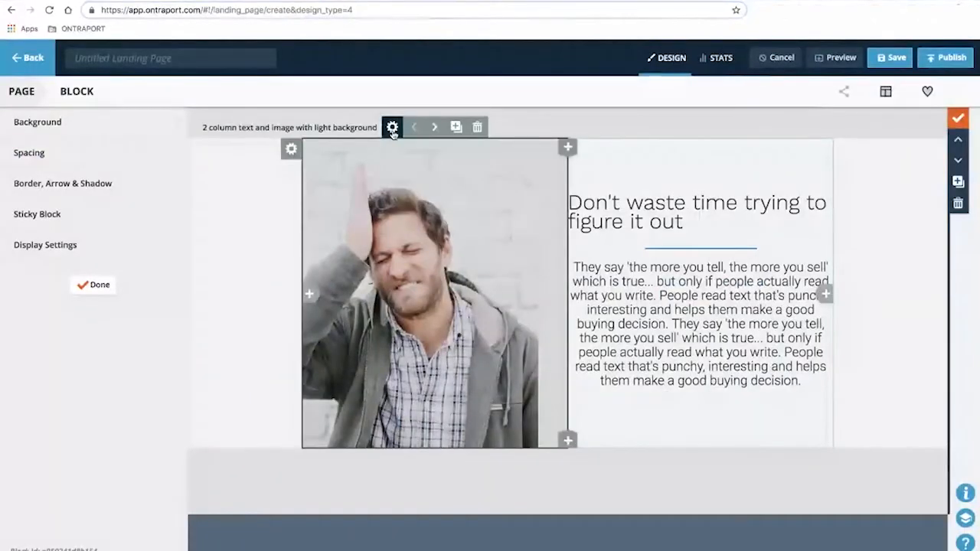
Set the image column's top padding to 60px and return to the page-level editor
click(391, 127)
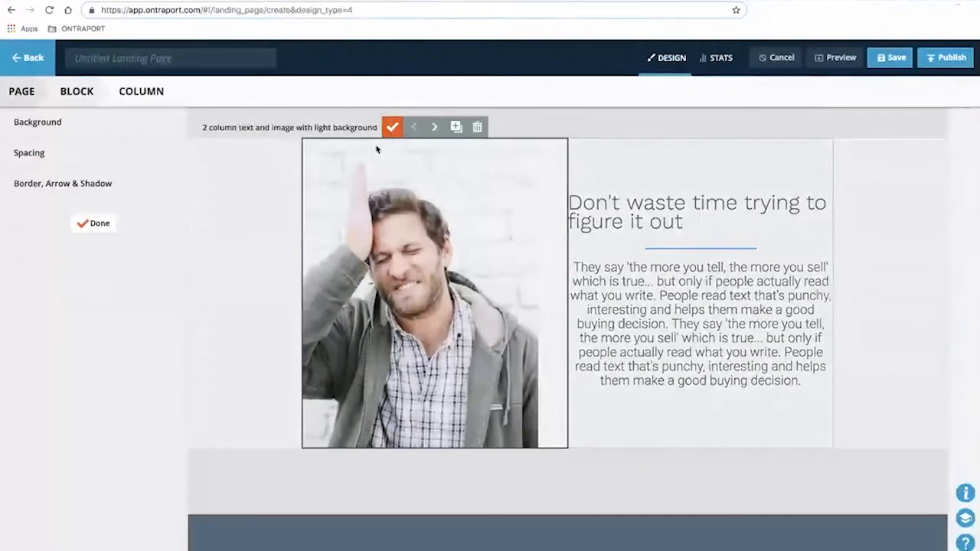
click(46, 157)
drag(26, 183, 34, 185)
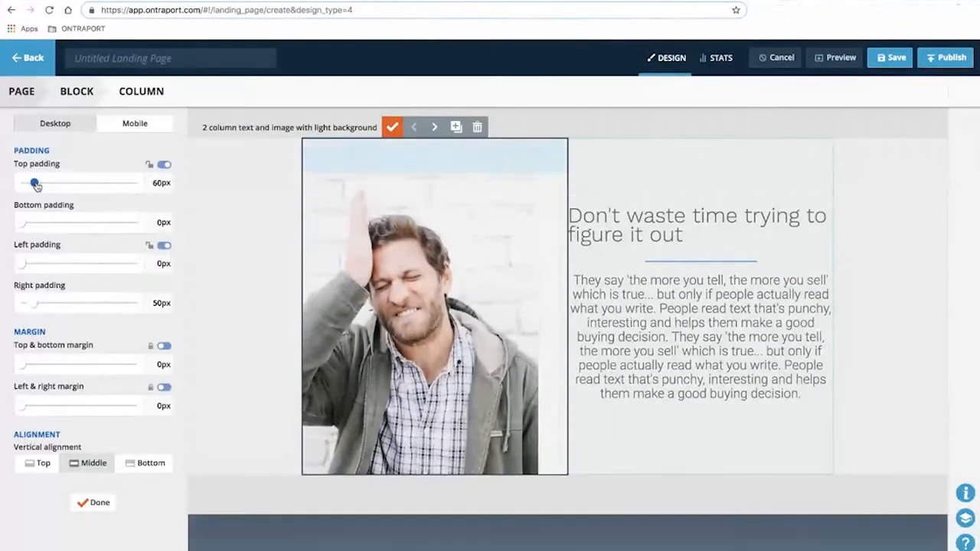
click(96, 502)
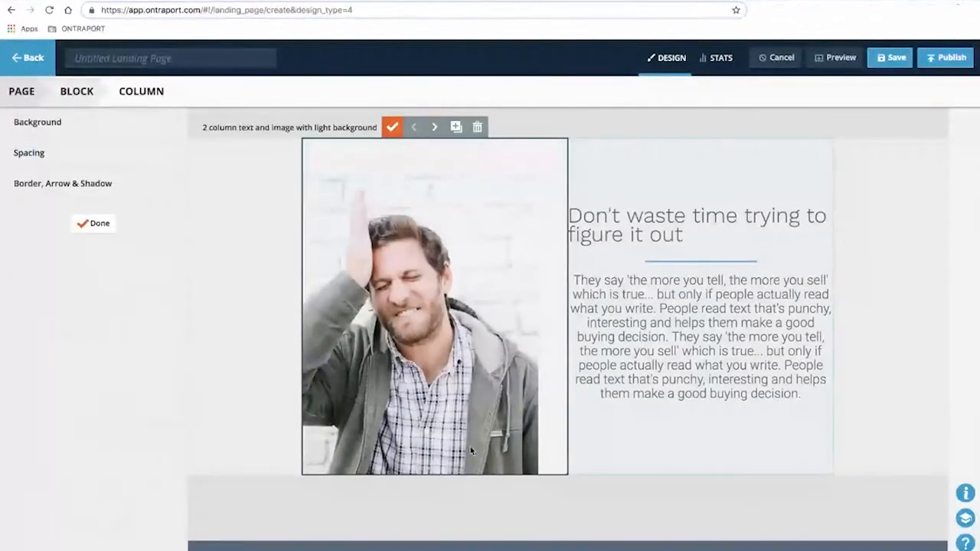
click(98, 225)
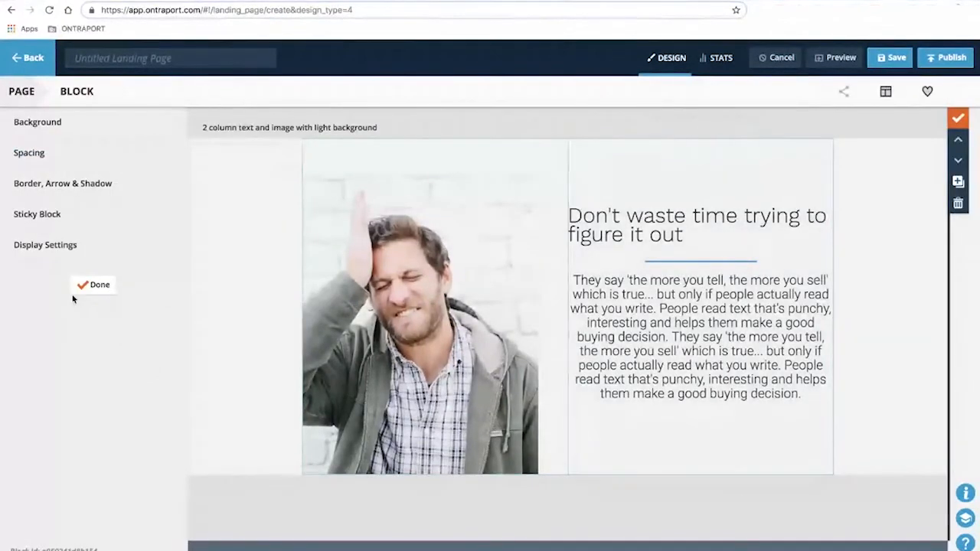
click(88, 286)
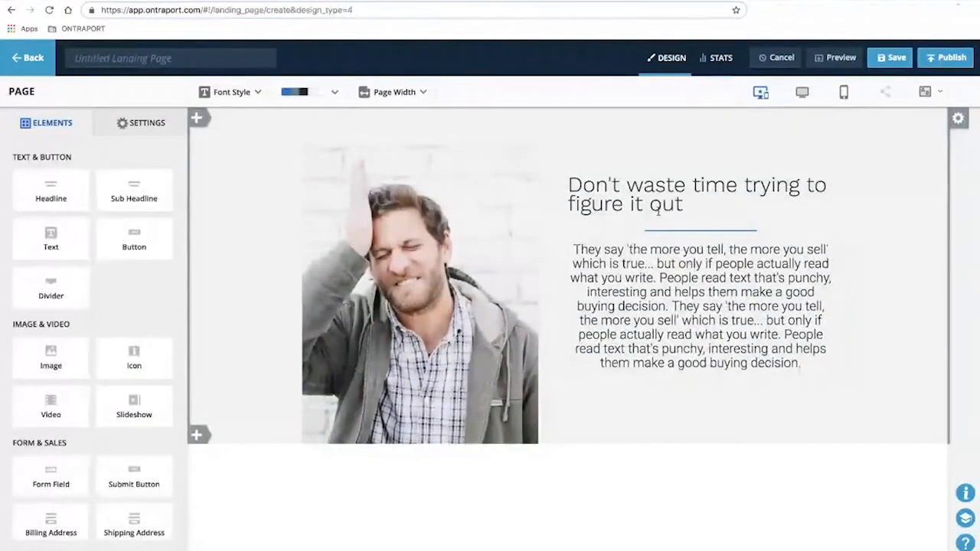
Center-align the headline "Don't waste time trying to figure it out" above the divider
click(628, 189)
click(614, 92)
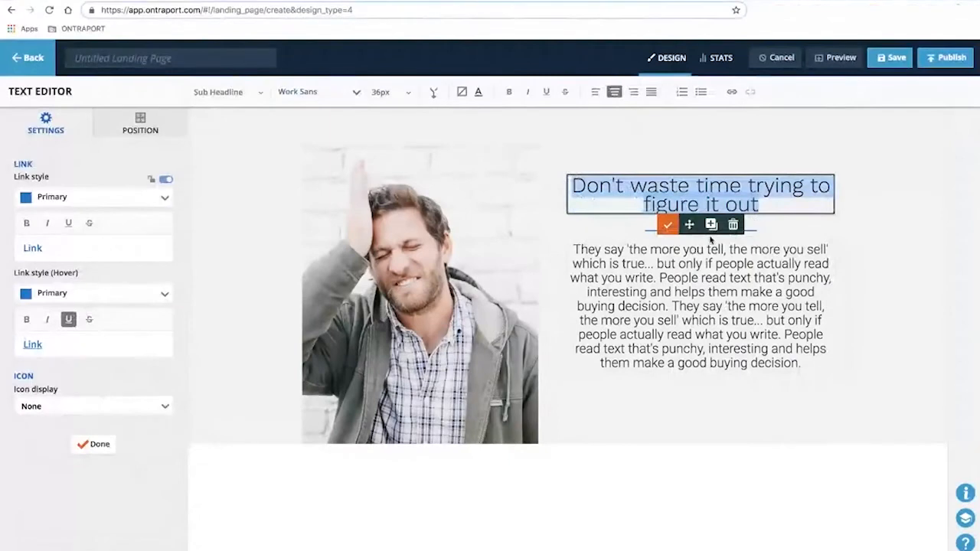
click(667, 224)
click(769, 350)
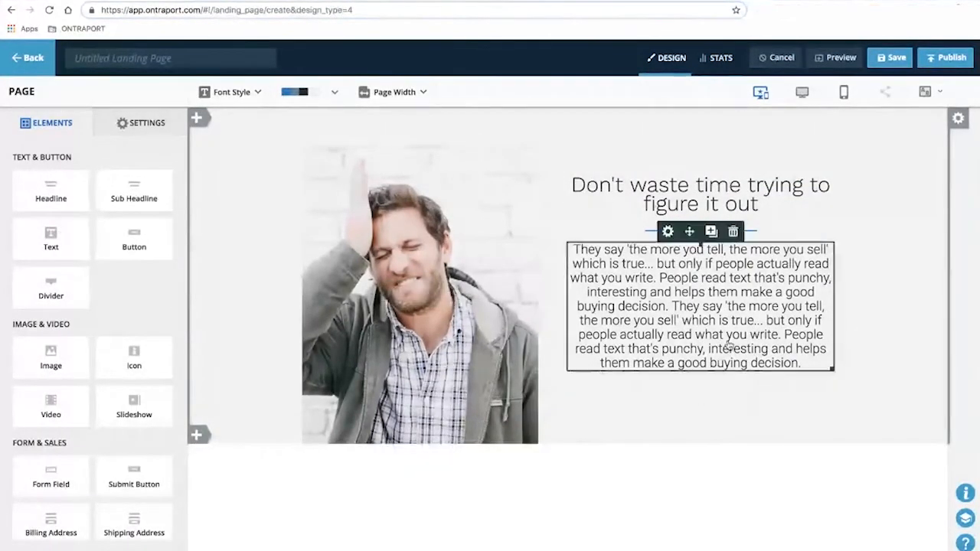
Compare the design with the example thank-you page and examine the Mother Funnel Secrets sales page down to its footer
click(184, 1)
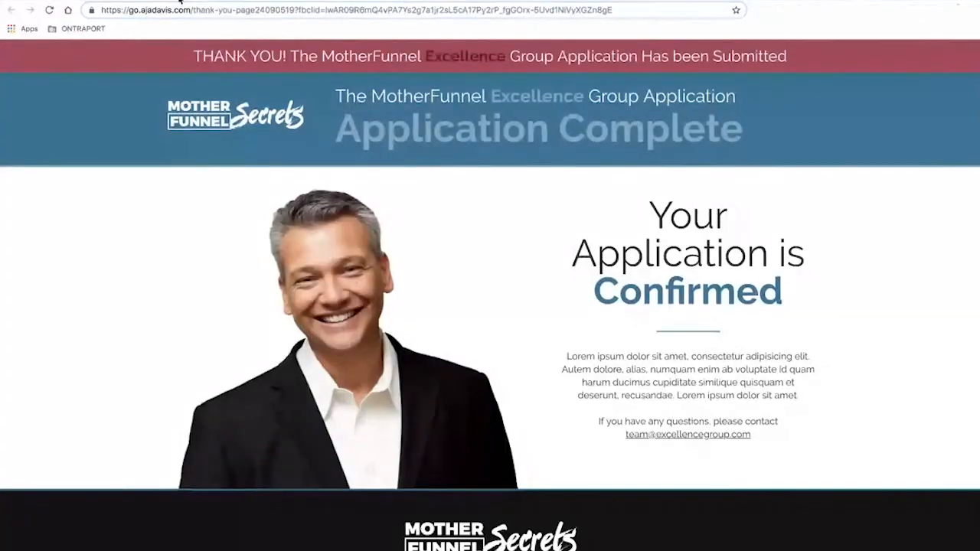
click(76, 1)
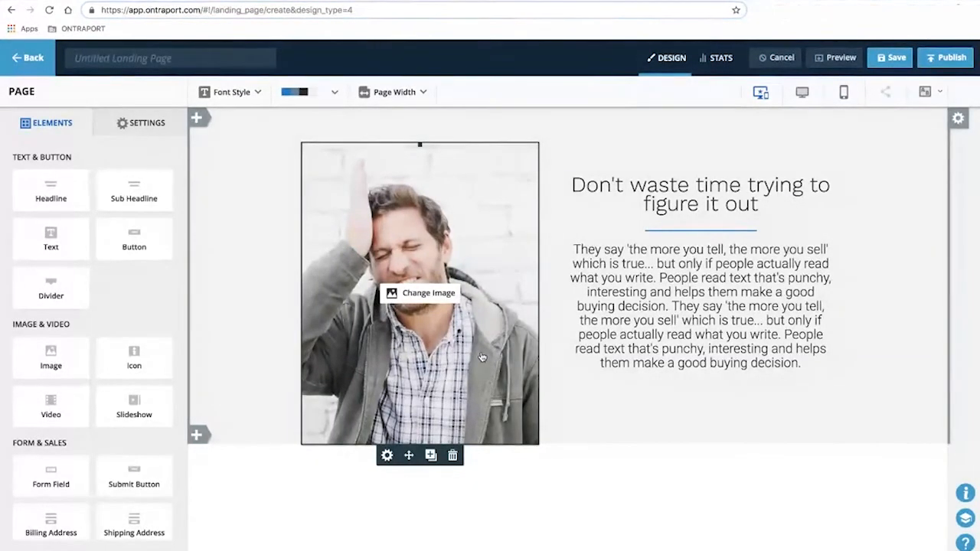
click(252, 1)
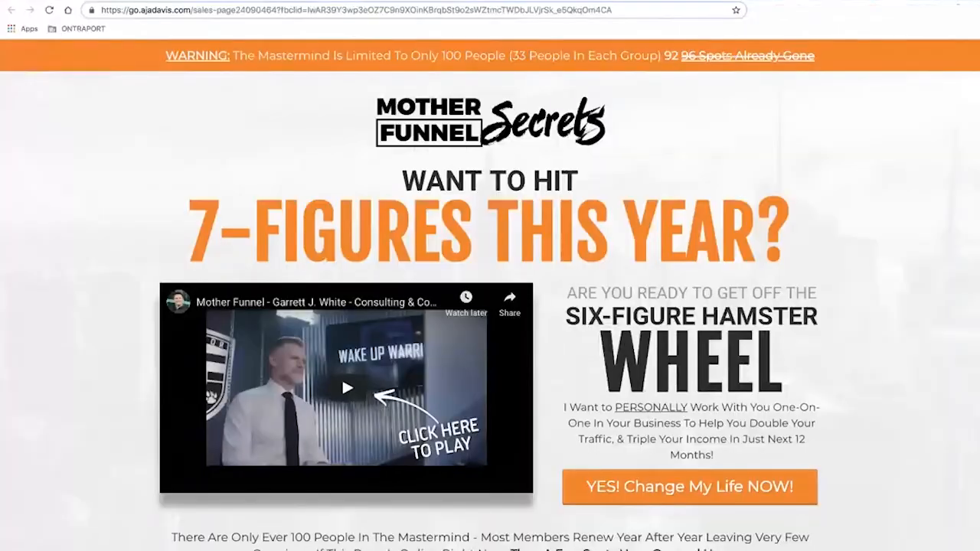
scroll(332, 161, down, 10)
scroll(338, 168, down, 13)
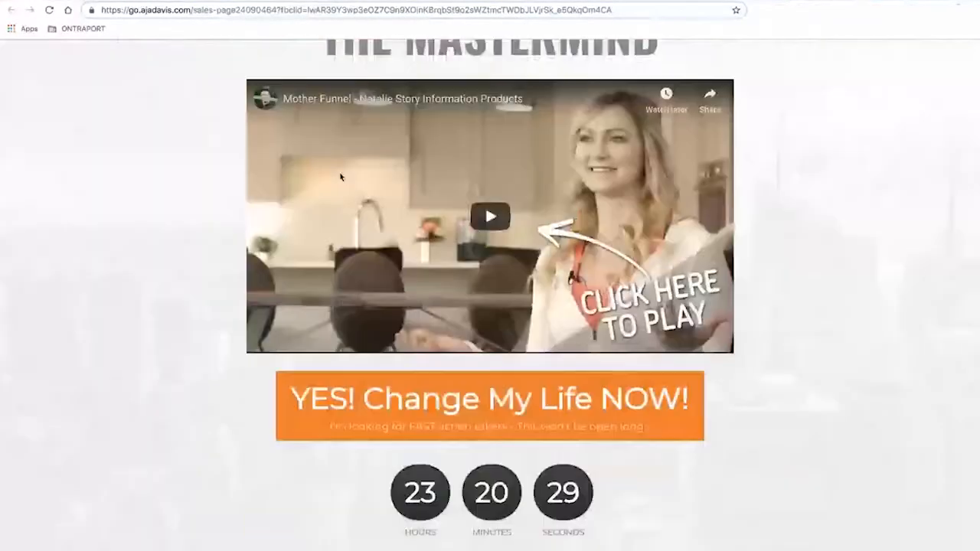
scroll(344, 179, down, 15)
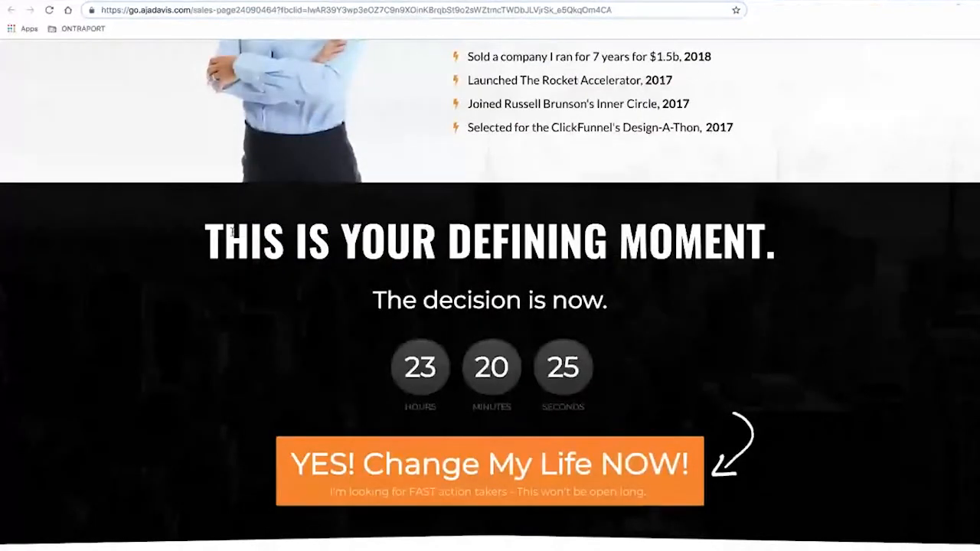
drag(248, 239, 648, 240)
scroll(636, 280, down, 2)
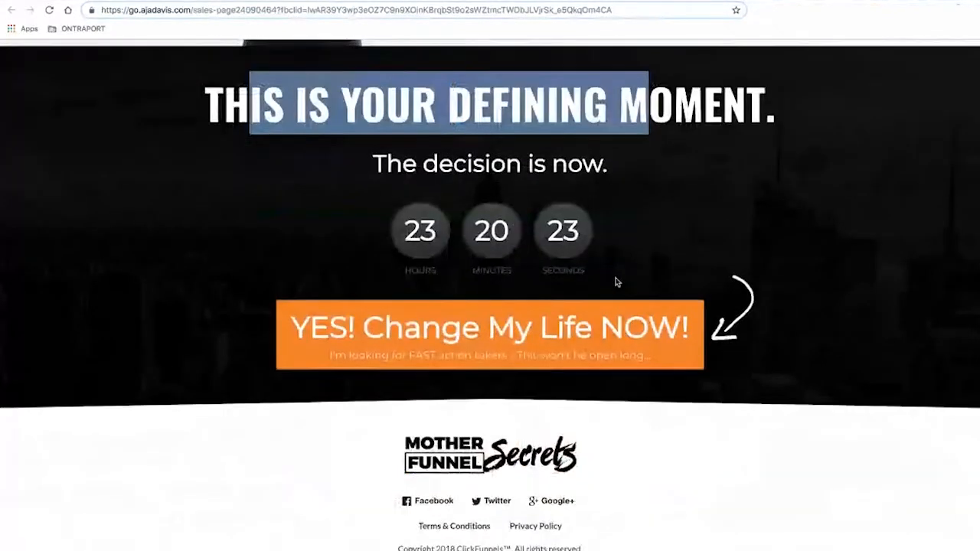
scroll(617, 280, up, 10)
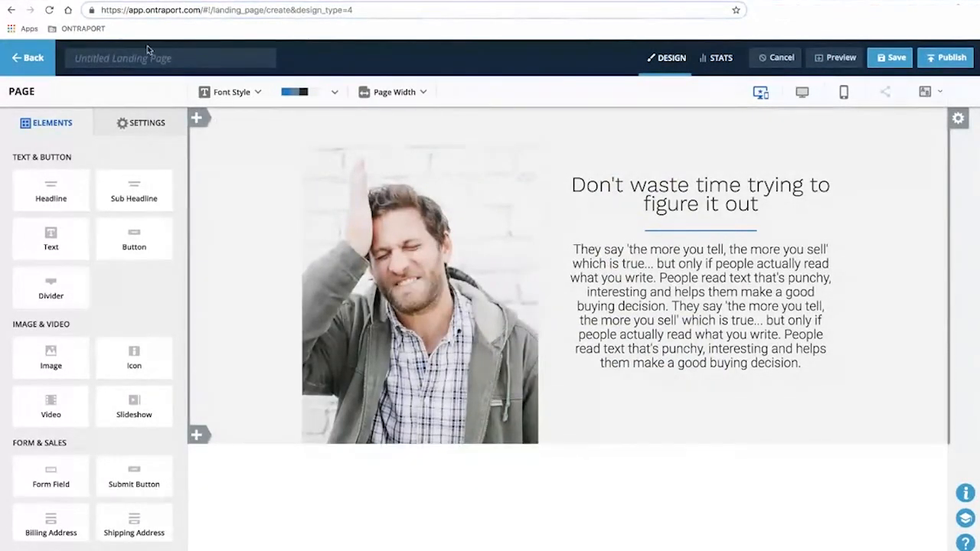
Leave the untitled landing page without saving and return to the list of landing pages
click(13, 64)
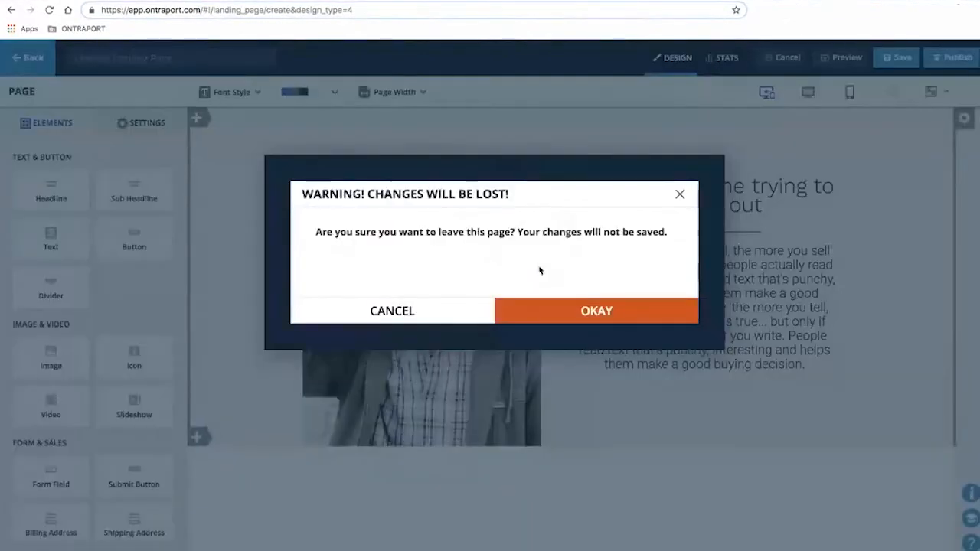
click(573, 317)
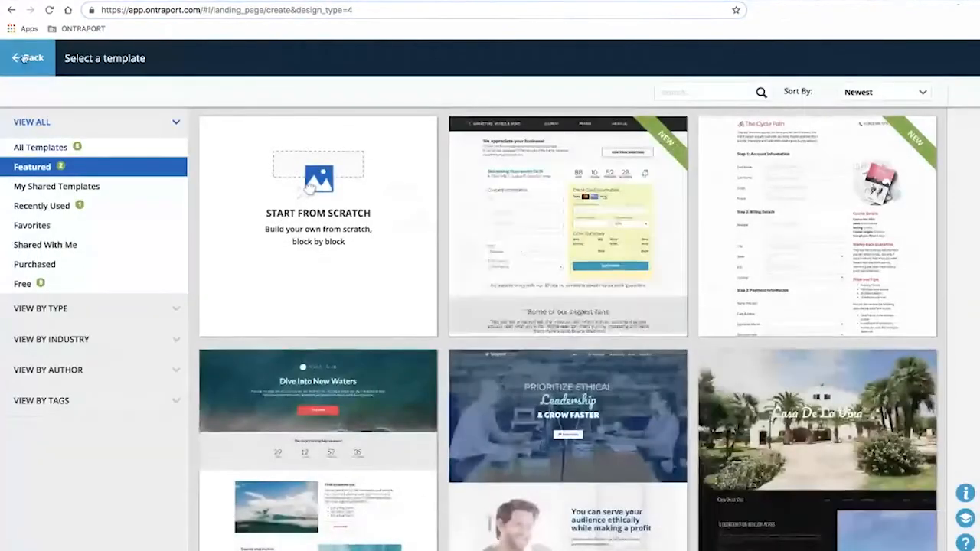
click(27, 59)
click(573, 309)
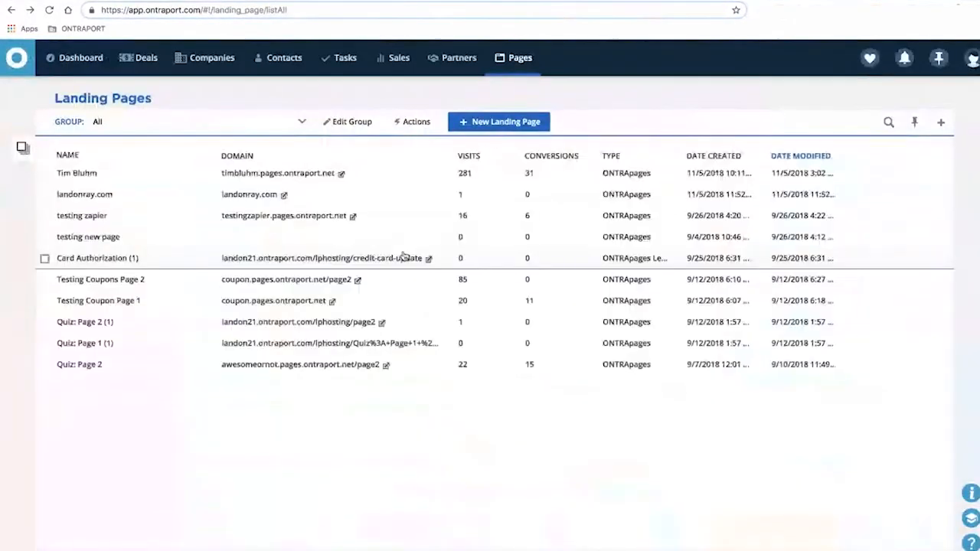
Open the Tim Bluhm landing page, preview it, and skim its hero image and video sections
click(77, 173)
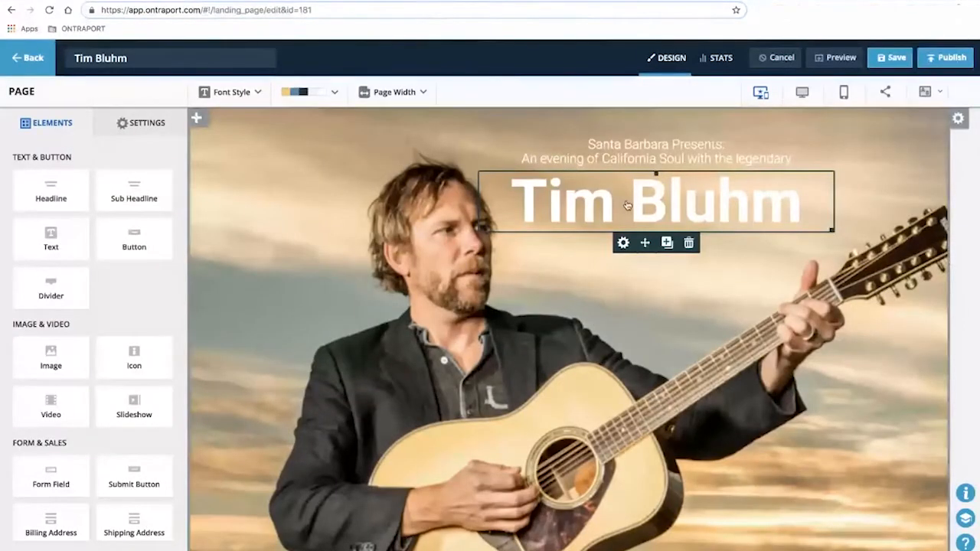
click(836, 58)
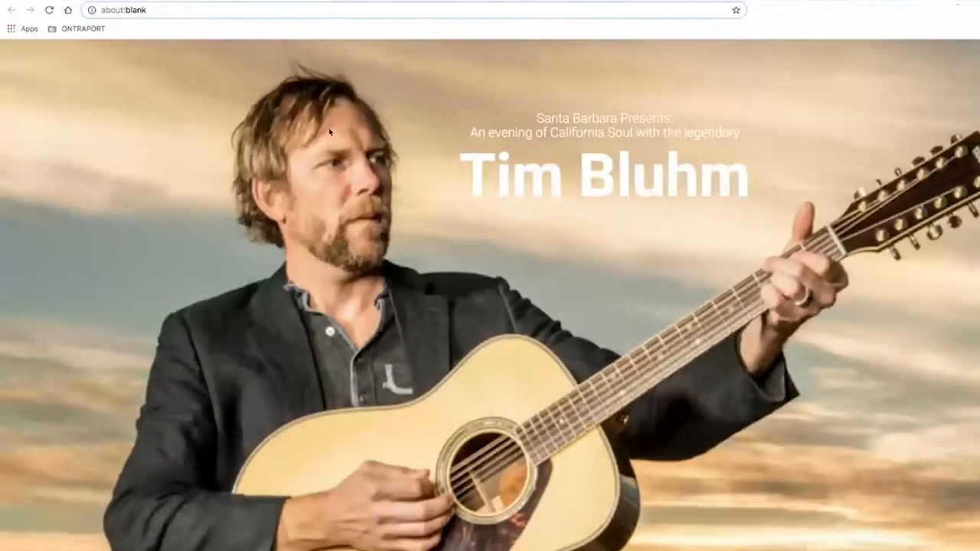
scroll(329, 132, down, 15)
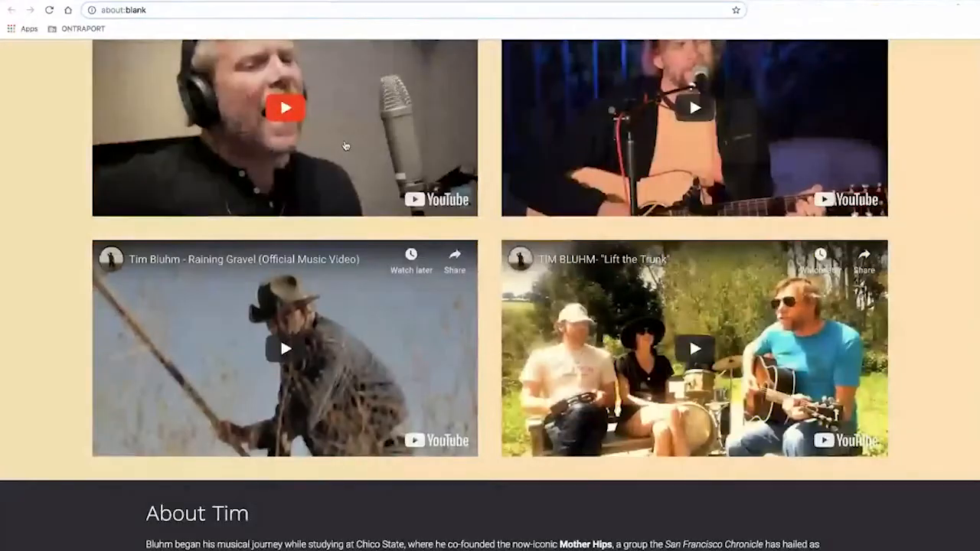
scroll(345, 145, up, 15)
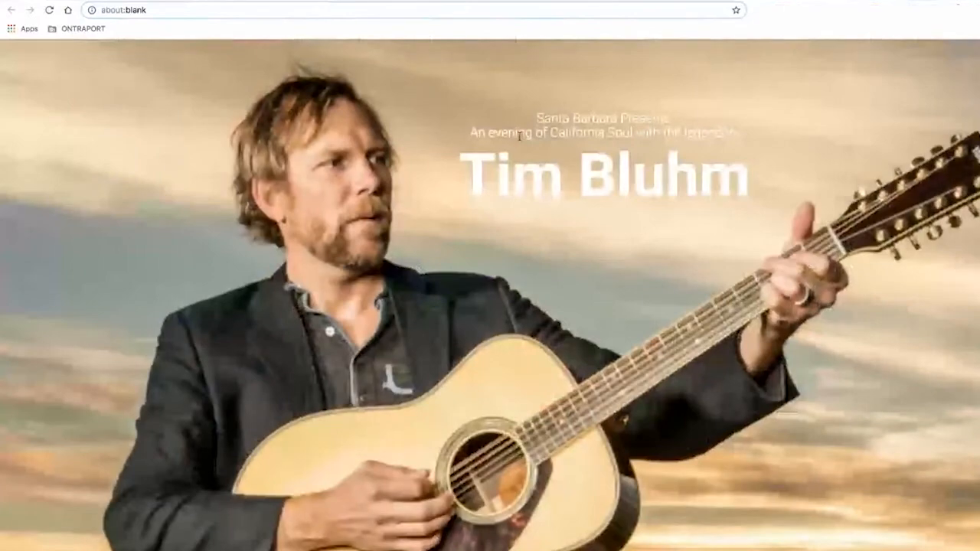
scroll(316, 205, down, 5)
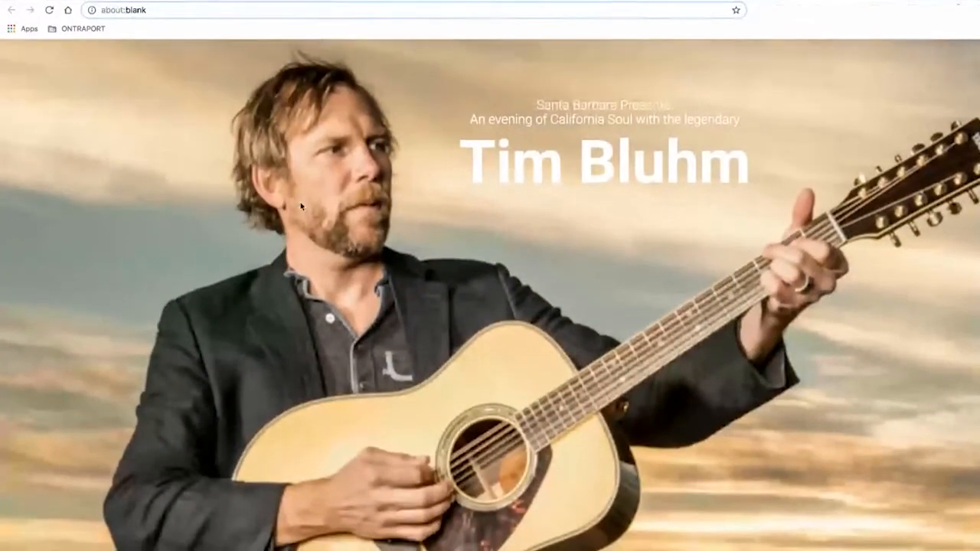
scroll(301, 205, up, 5)
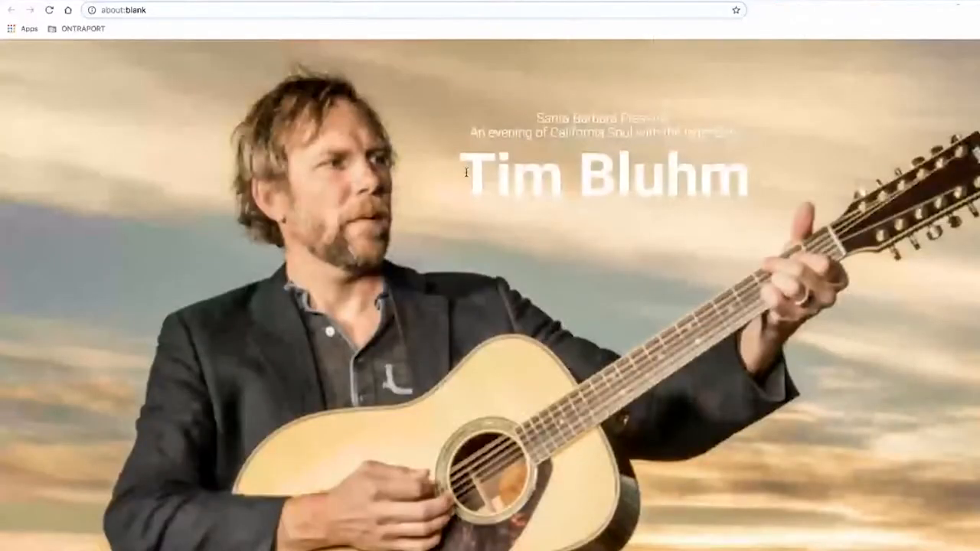
Examine the previewed page's Details and RSVP form section, embedded YouTube videos and About Tim text
scroll(282, 240, down, 3)
scroll(293, 242, down, 2)
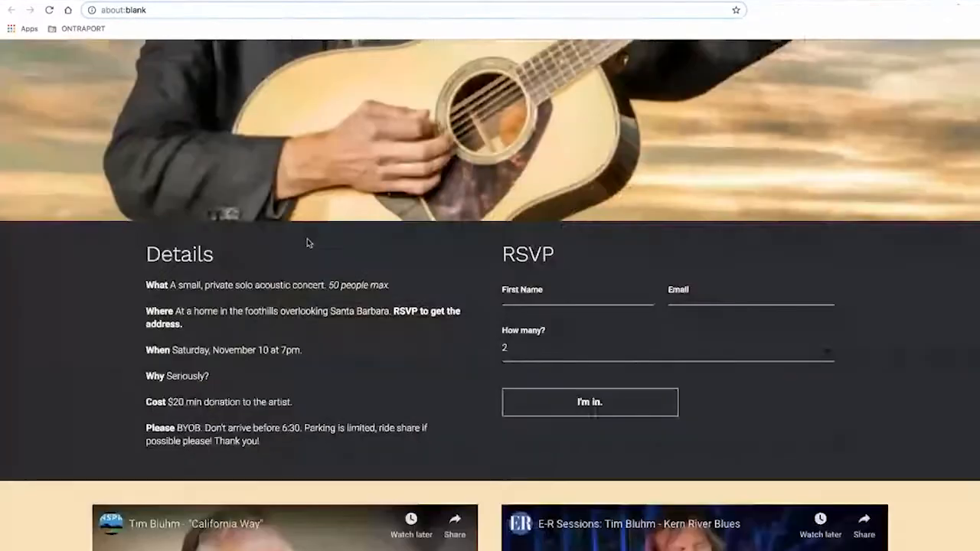
scroll(281, 245, down, 1)
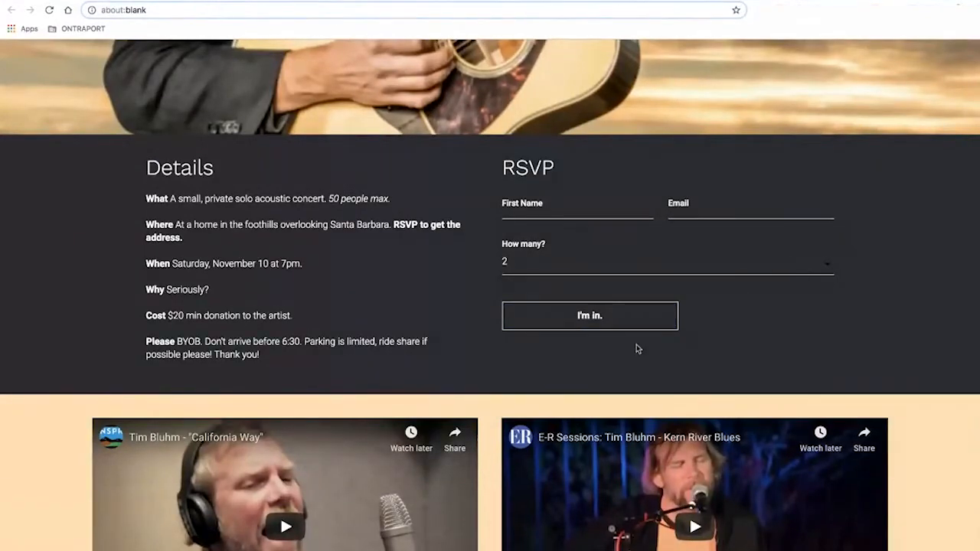
scroll(635, 349, down, 4)
scroll(280, 370, up, 3)
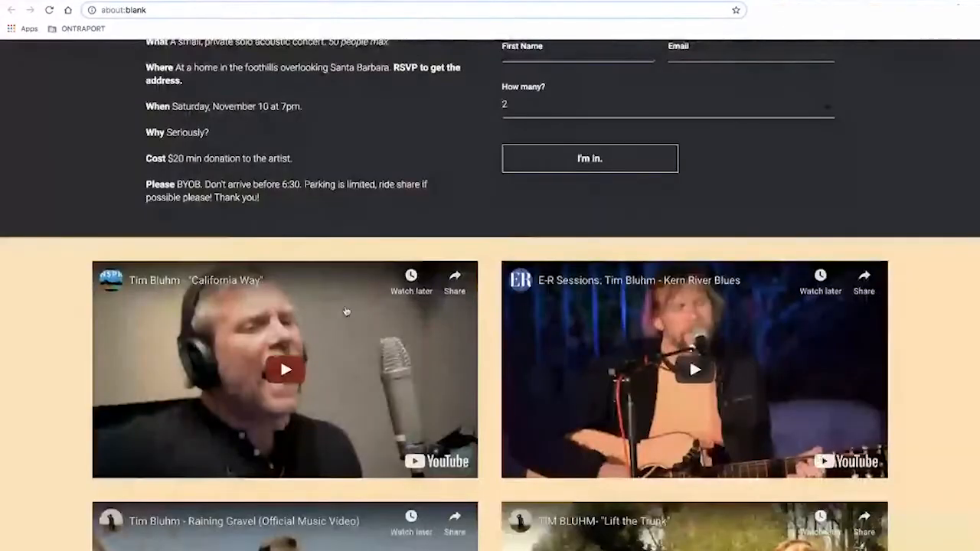
scroll(346, 311, down, 2)
scroll(525, 468, down, 1)
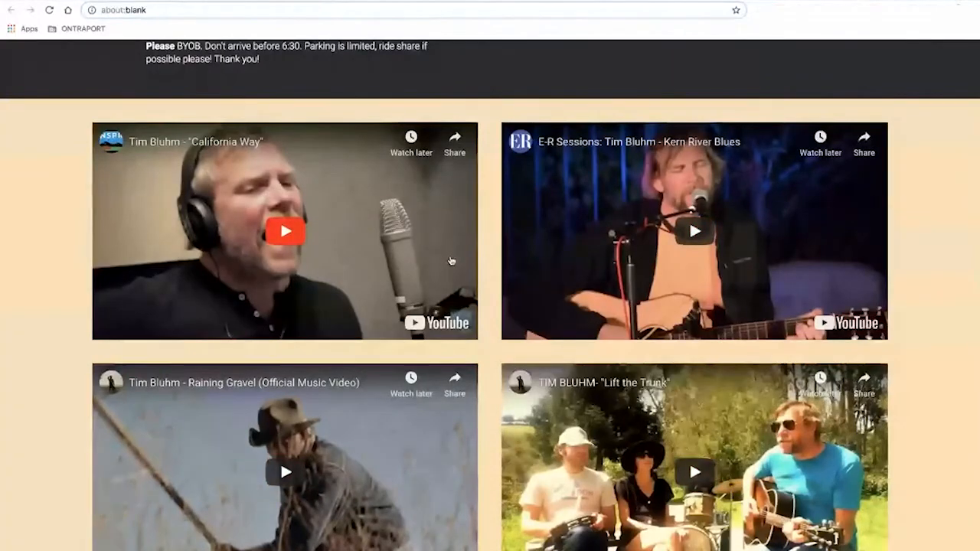
scroll(451, 261, down, 2)
scroll(413, 289, down, 1)
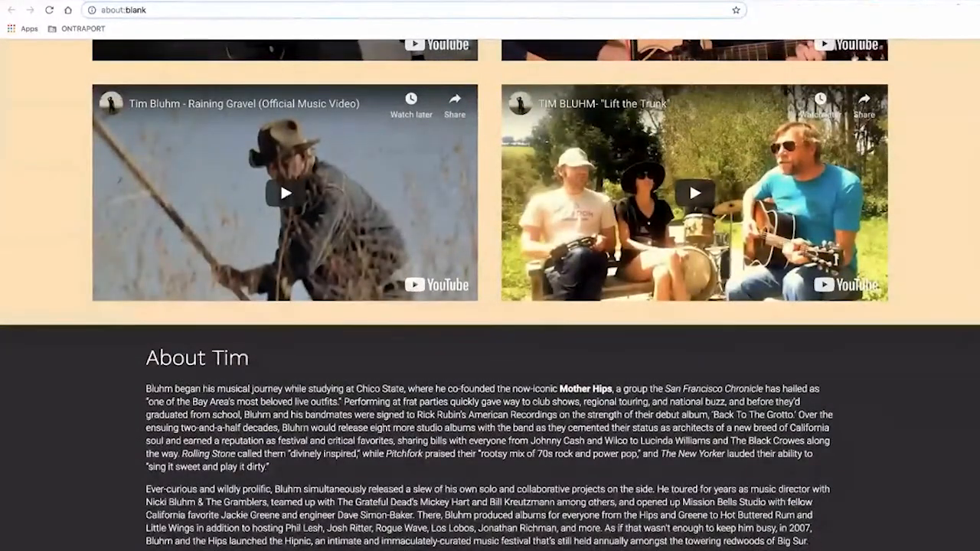
scroll(280, 206, up, 15)
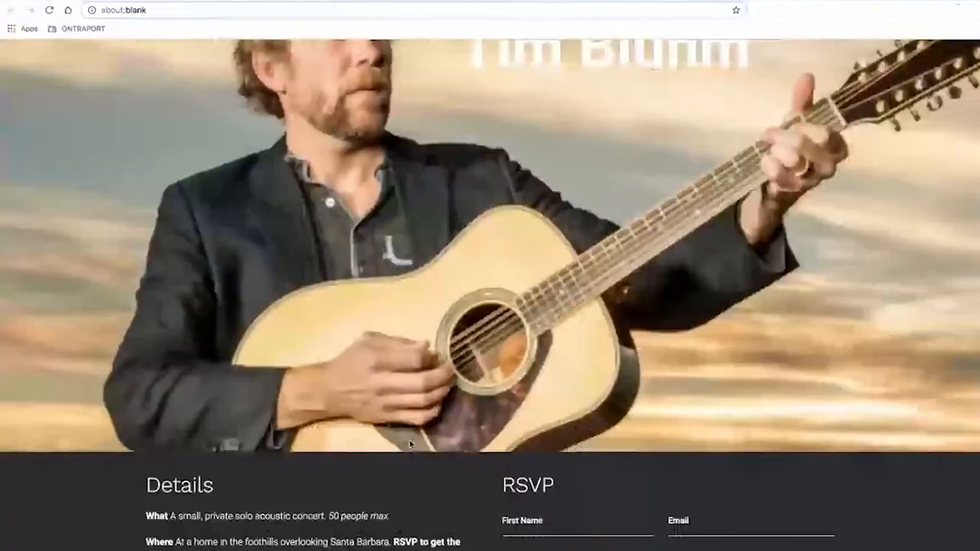
scroll(409, 455, down, 4)
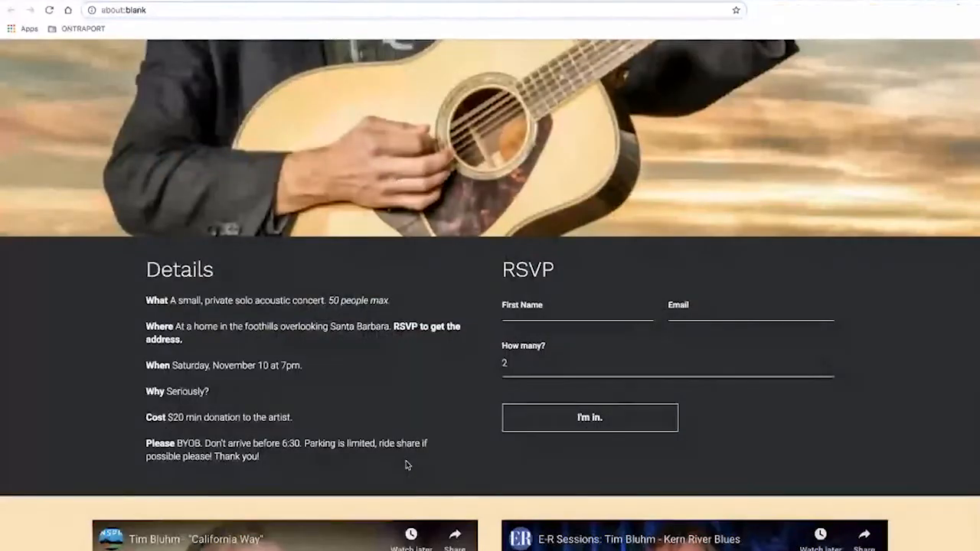
Return to the Tim Bluhm page editor and open the hero block's spacing settings
scroll(406, 463, up, 4)
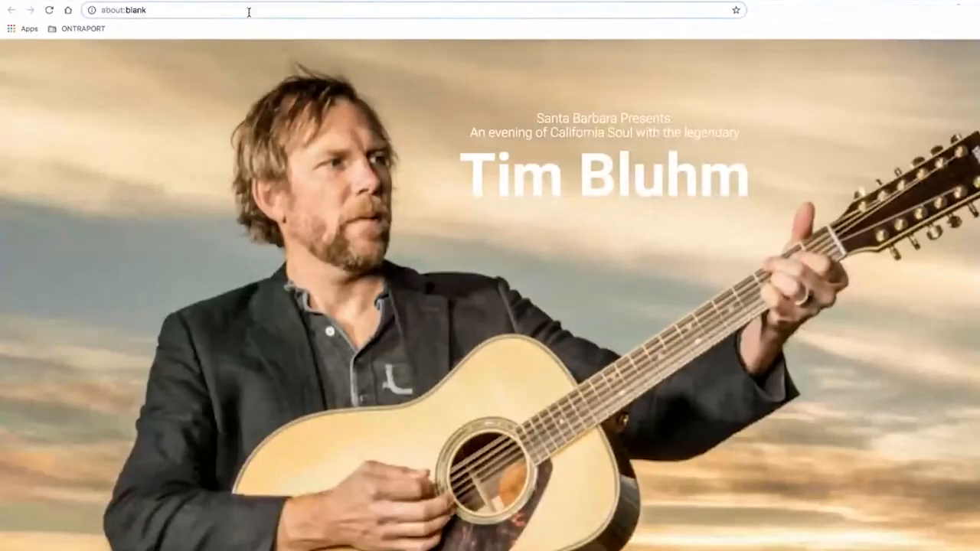
click(207, 2)
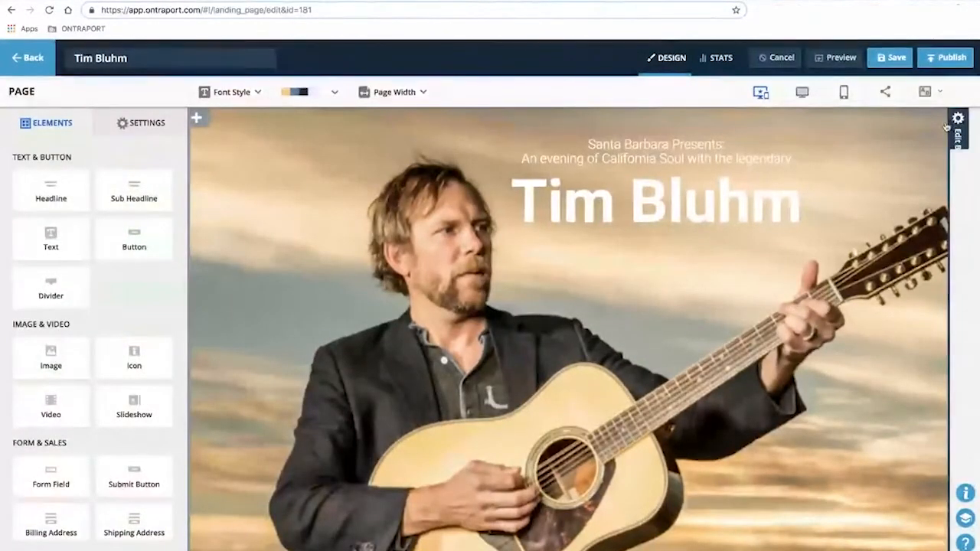
click(956, 119)
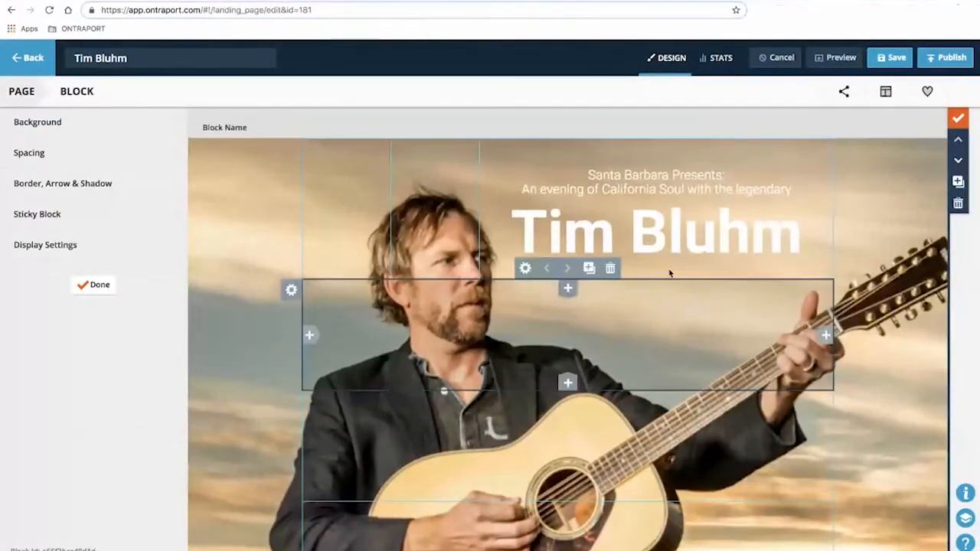
scroll(650, 344, down, 3)
scroll(563, 442, up, 3)
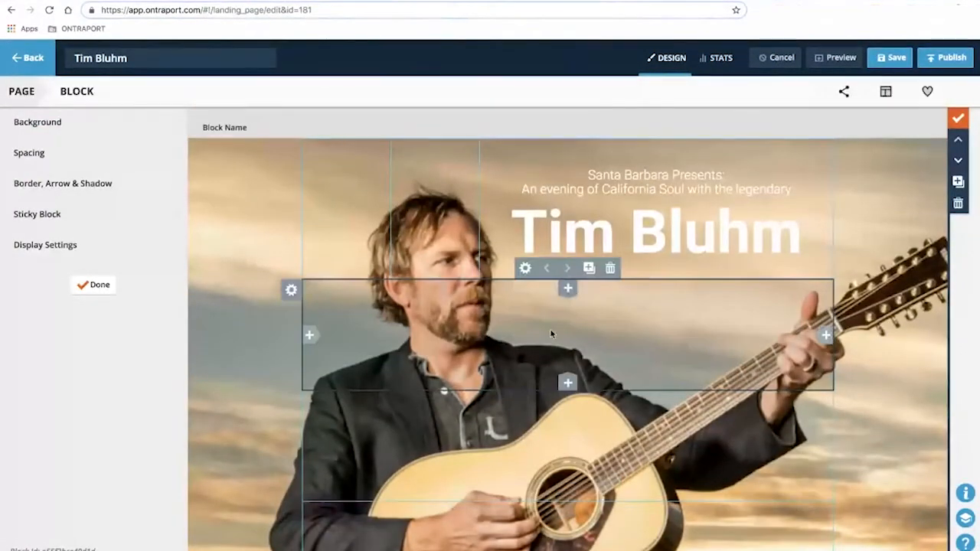
scroll(606, 384, down, 3)
scroll(618, 440, up, 3)
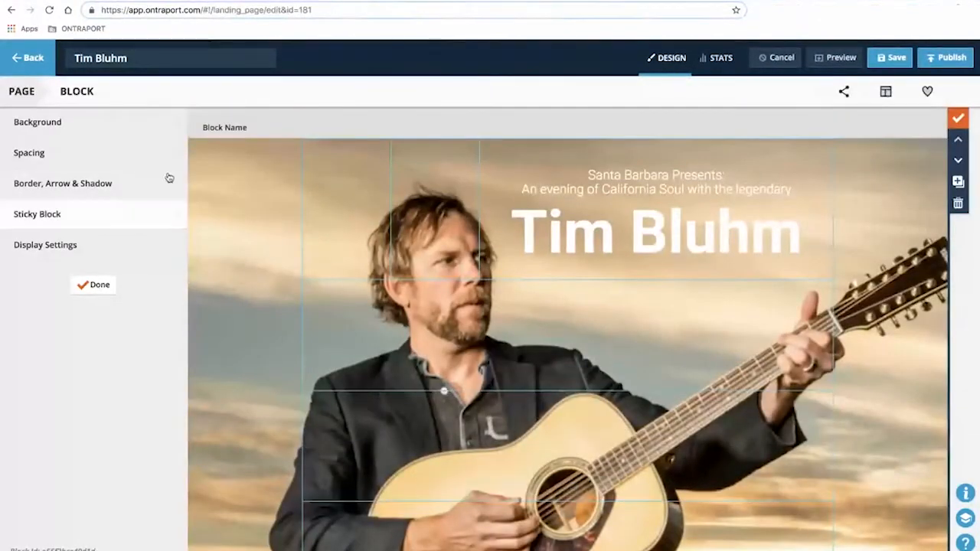
click(36, 152)
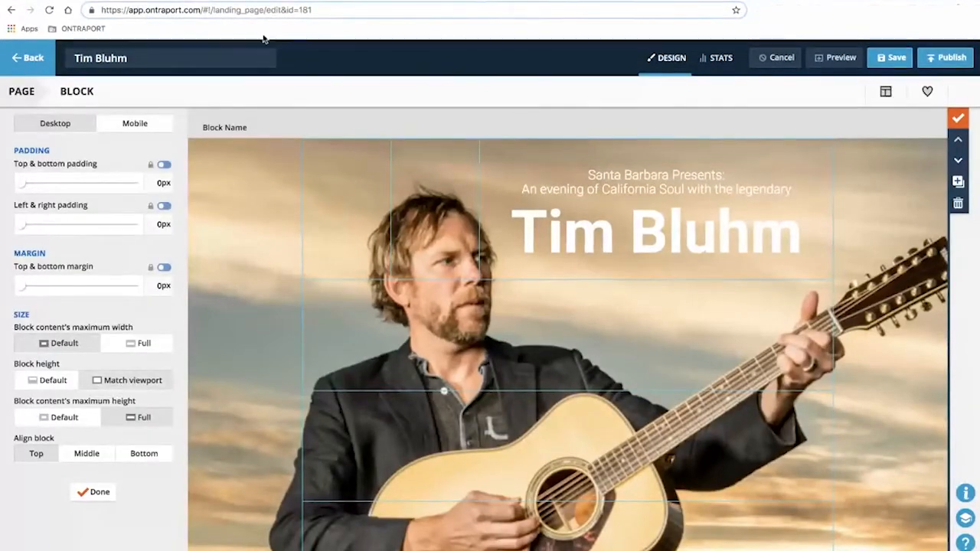
Compare the hero block's spacing and size settings with how the block displays in the page preview
click(283, 2)
scroll(405, 225, down, 1)
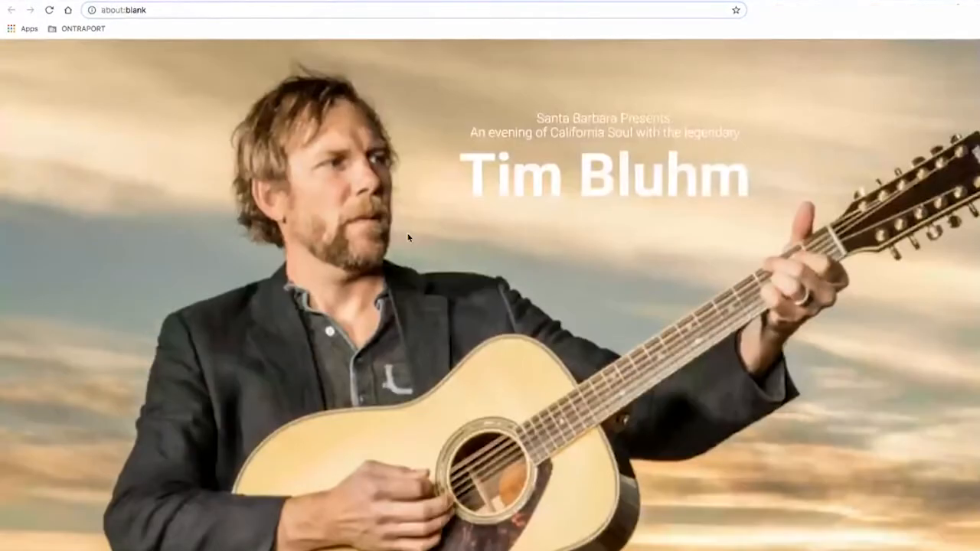
click(153, 1)
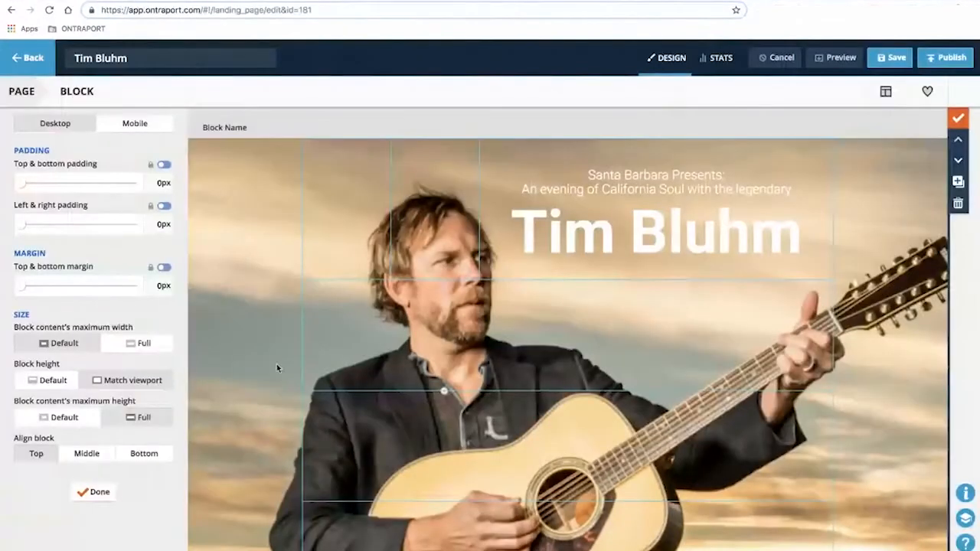
click(283, 2)
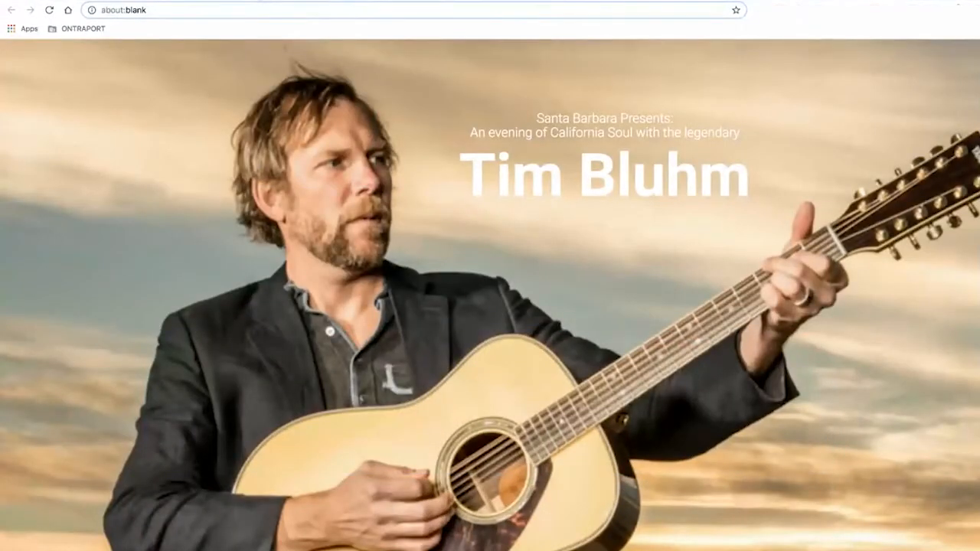
click(153, 2)
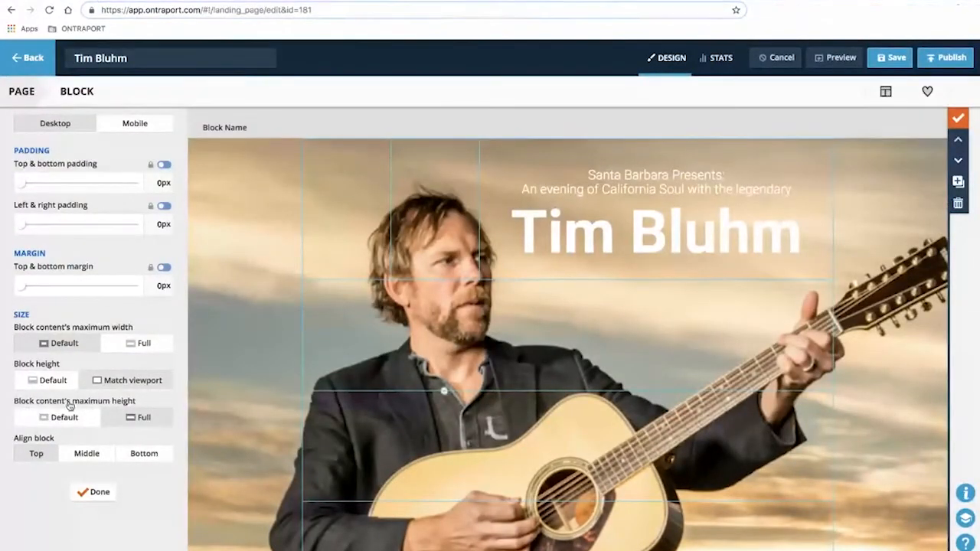
Try Default as the hero block content's maximum height and set it back to Full
click(89, 417)
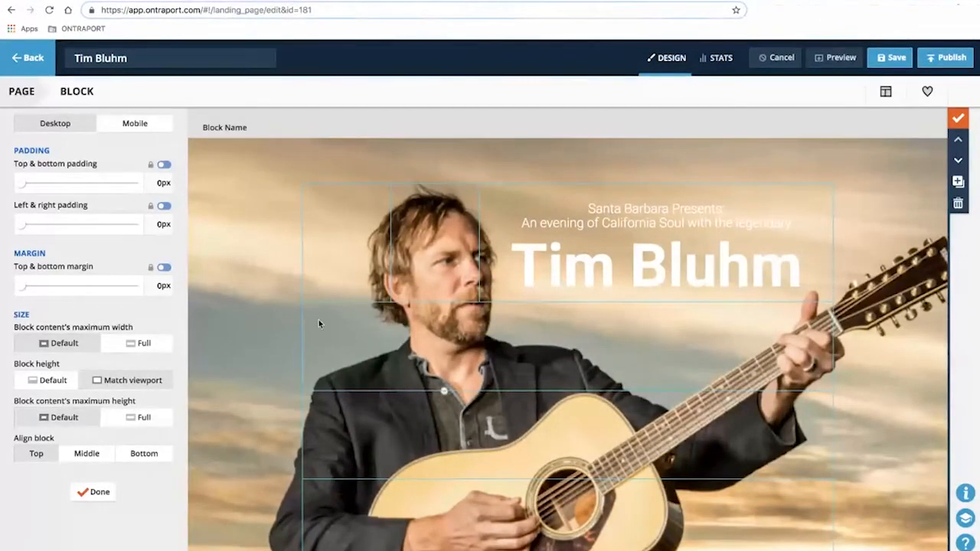
click(144, 417)
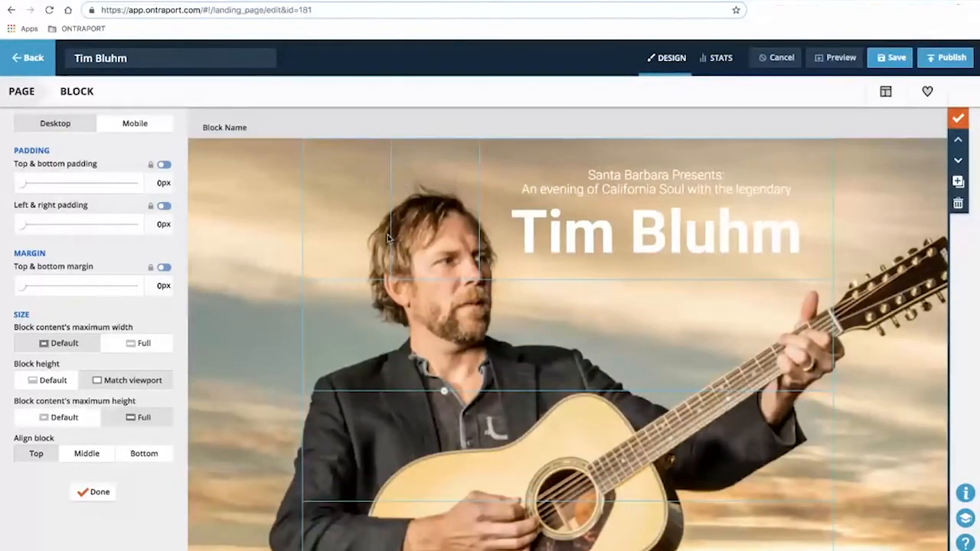
scroll(442, 253, down, 1)
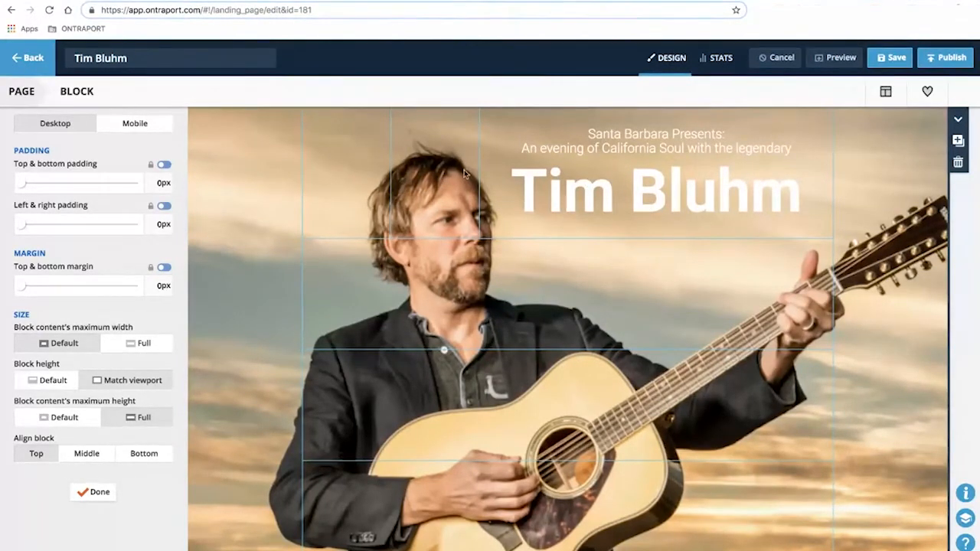
click(593, 161)
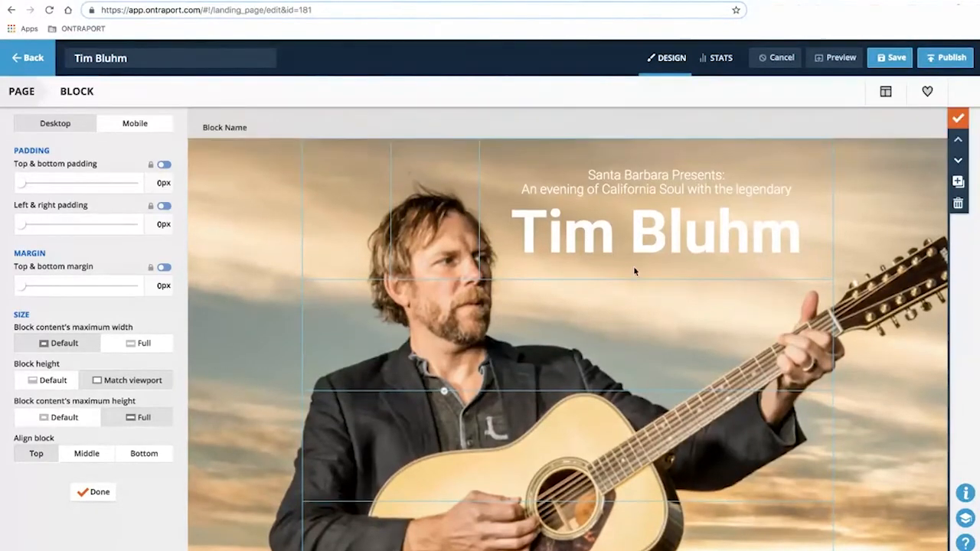
Examine how the viewport-height hero block displays in the page preview and return to the editor
scroll(633, 269, down, 2)
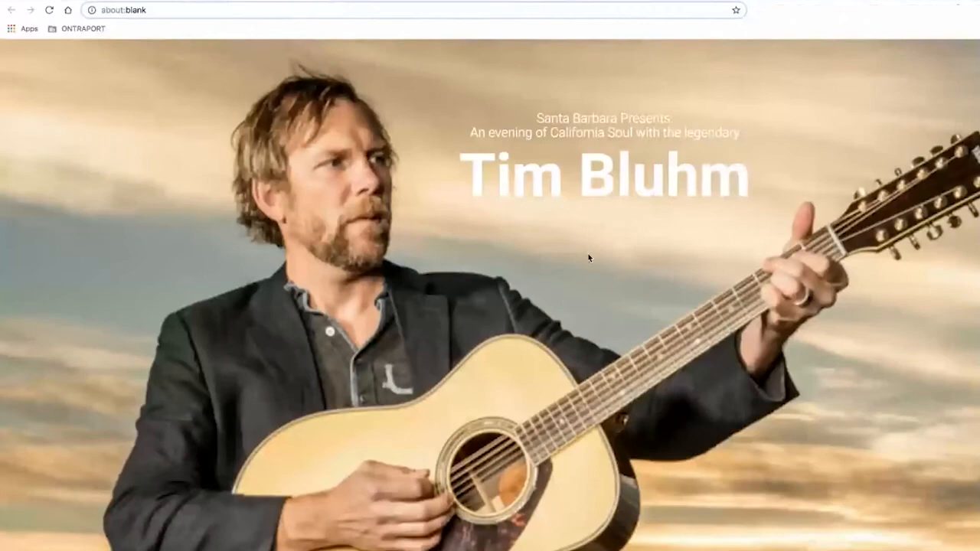
scroll(459, 217, down, 1)
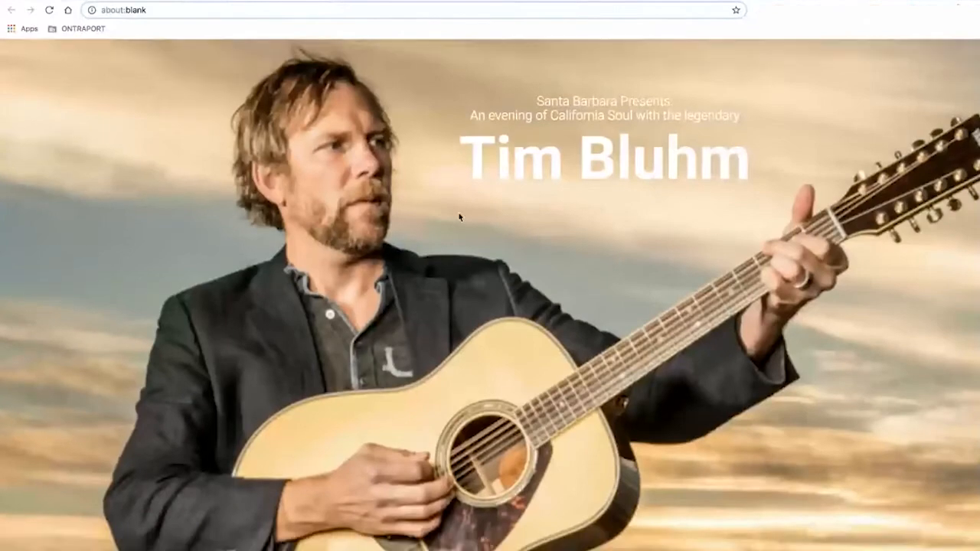
scroll(459, 217, down, 3)
scroll(475, 239, up, 3)
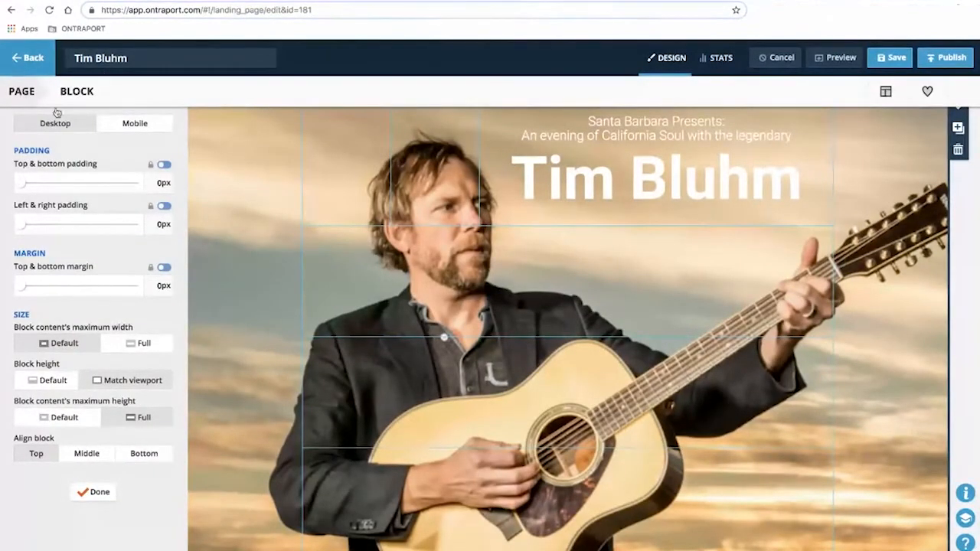
Close the hero block's settings and check its mobile layout before returning to the desktop layout
click(110, 495)
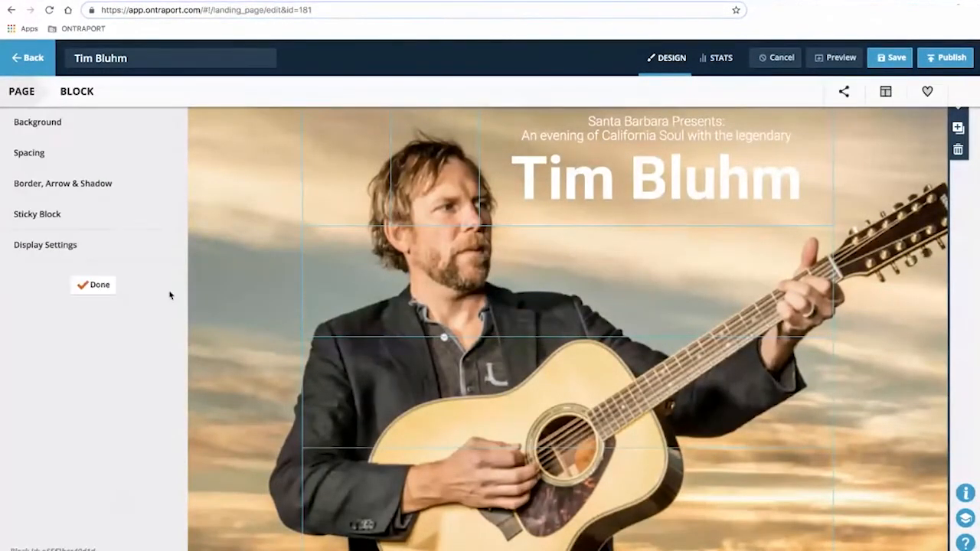
click(92, 288)
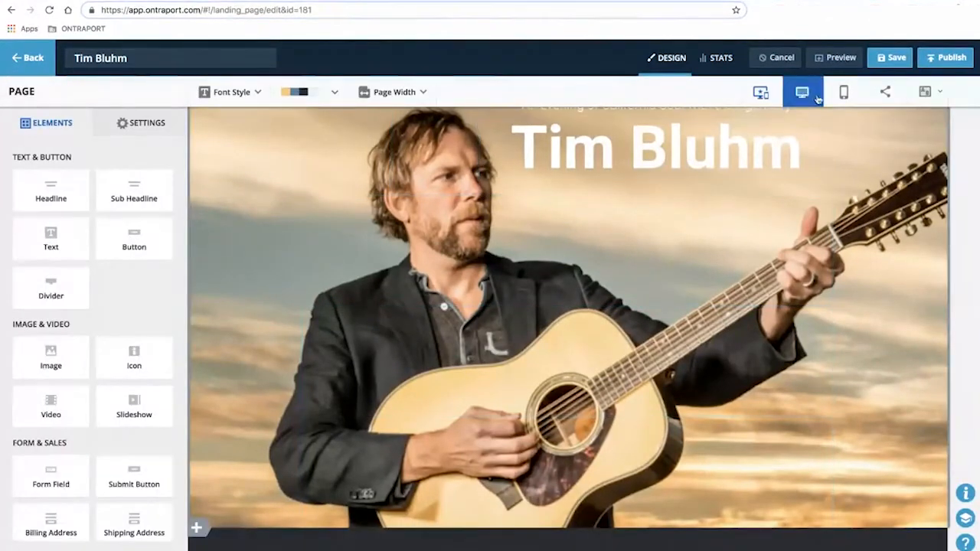
click(842, 93)
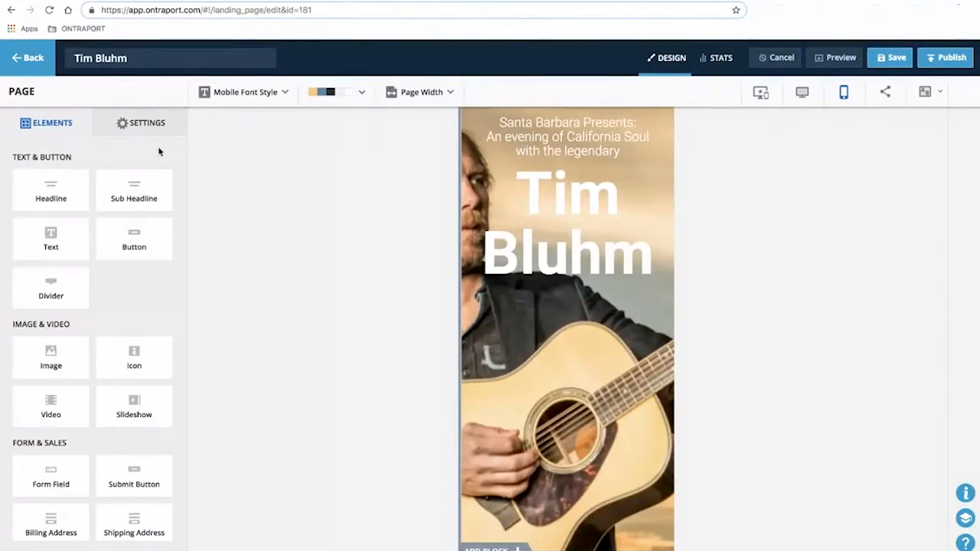
click(802, 92)
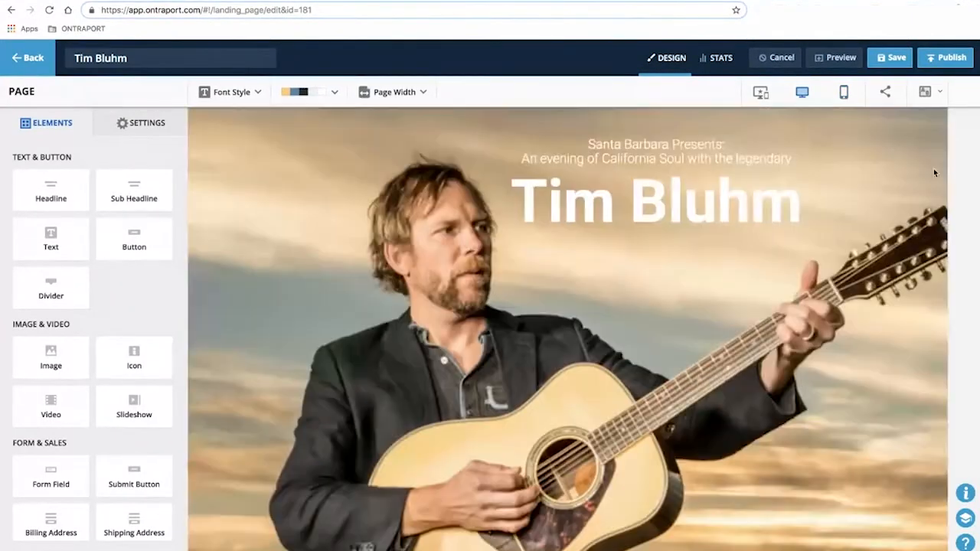
Replace the hero block's background image with the third picture in the image library's first row and close the block settings
click(958, 119)
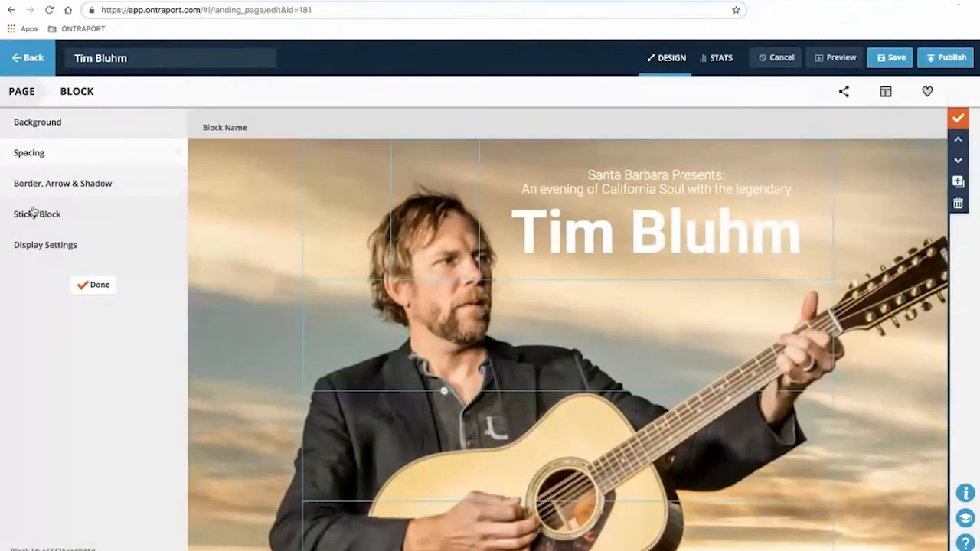
click(46, 121)
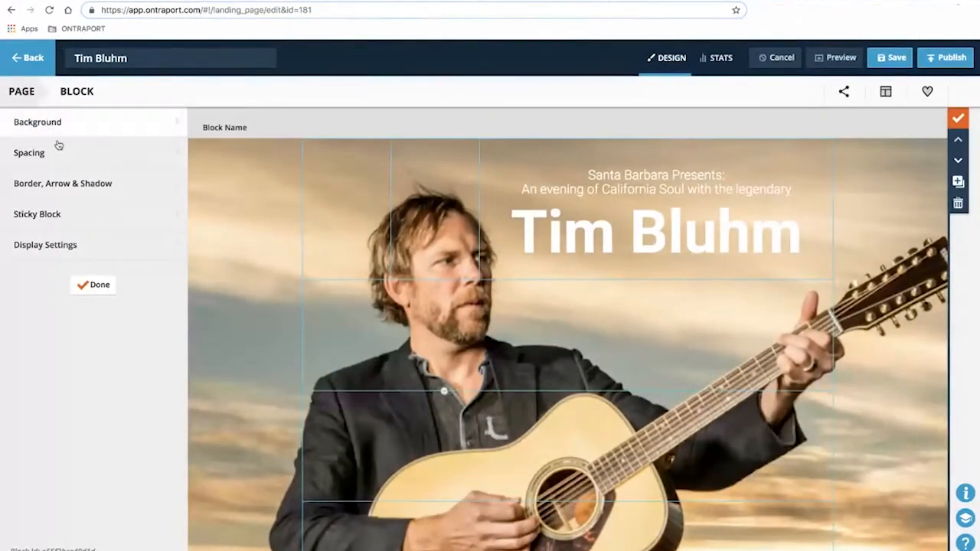
click(75, 202)
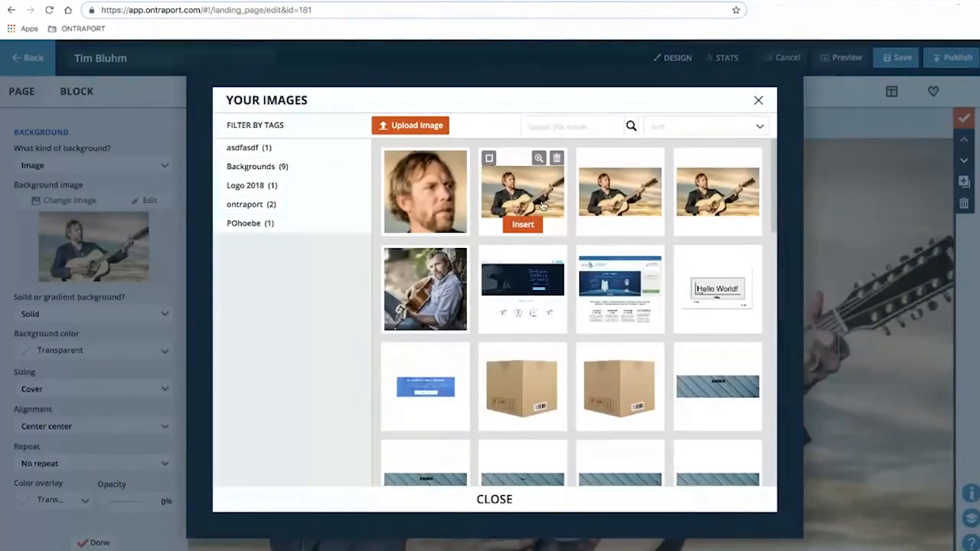
mouse_move(427, 199)
mouse_move(539, 208)
mouse_move(621, 222)
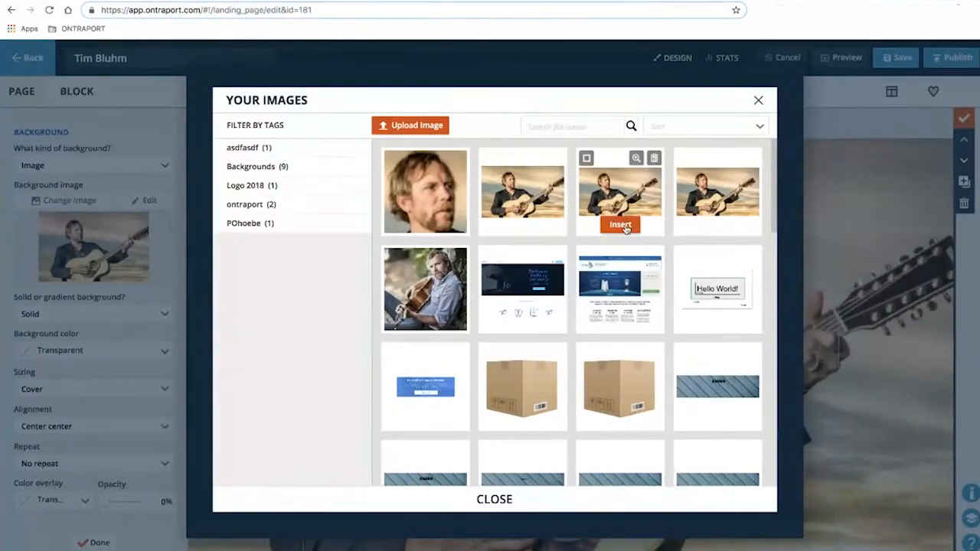
click(620, 225)
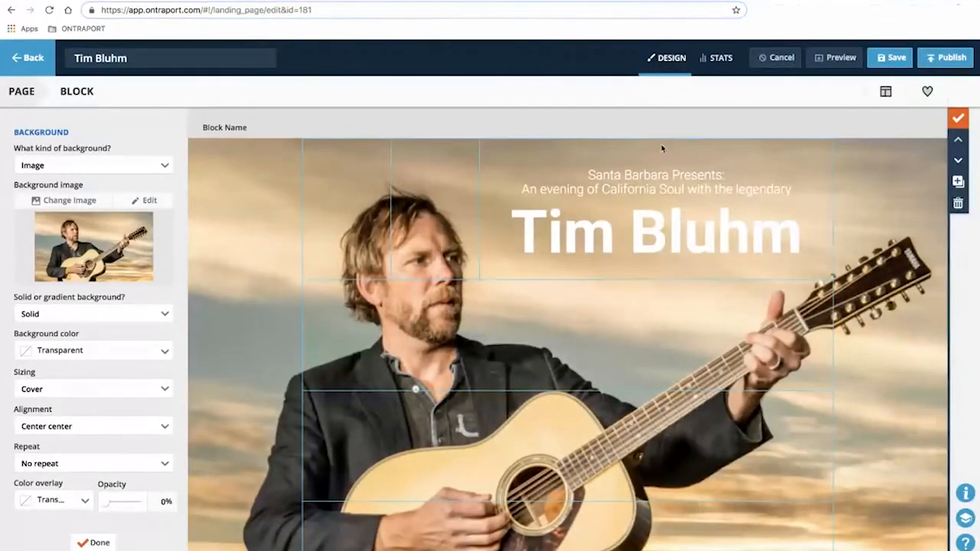
click(85, 540)
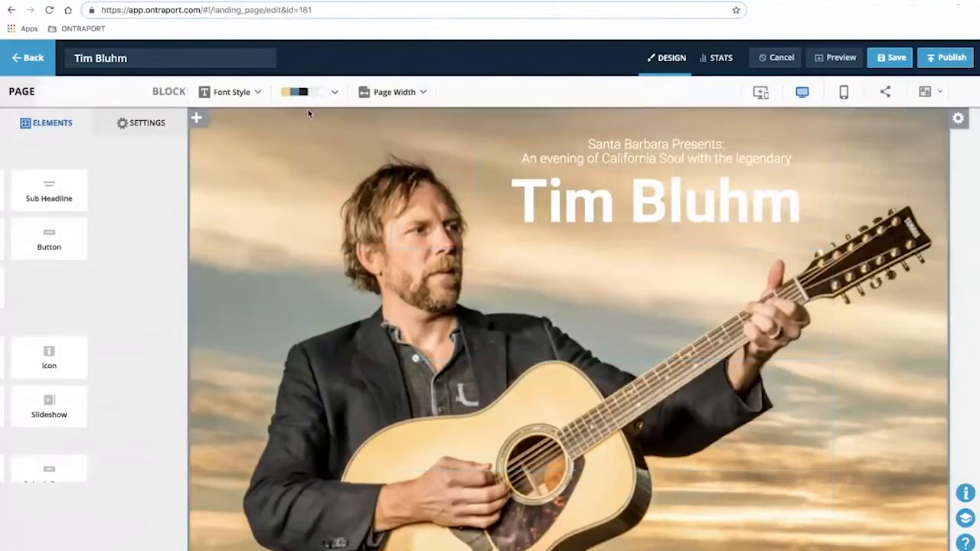
Check the replaced hero background in the mobile layout and return to the desktop layout
click(845, 93)
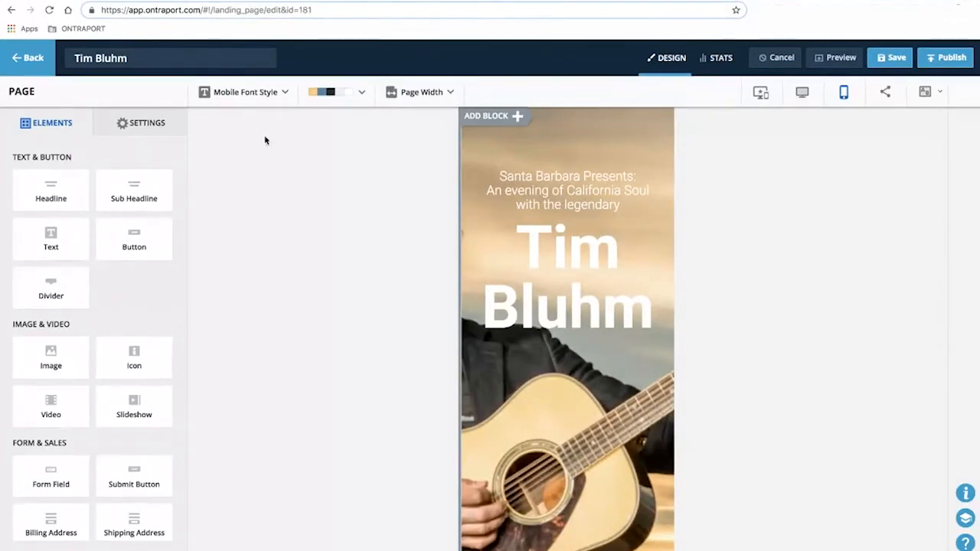
click(802, 92)
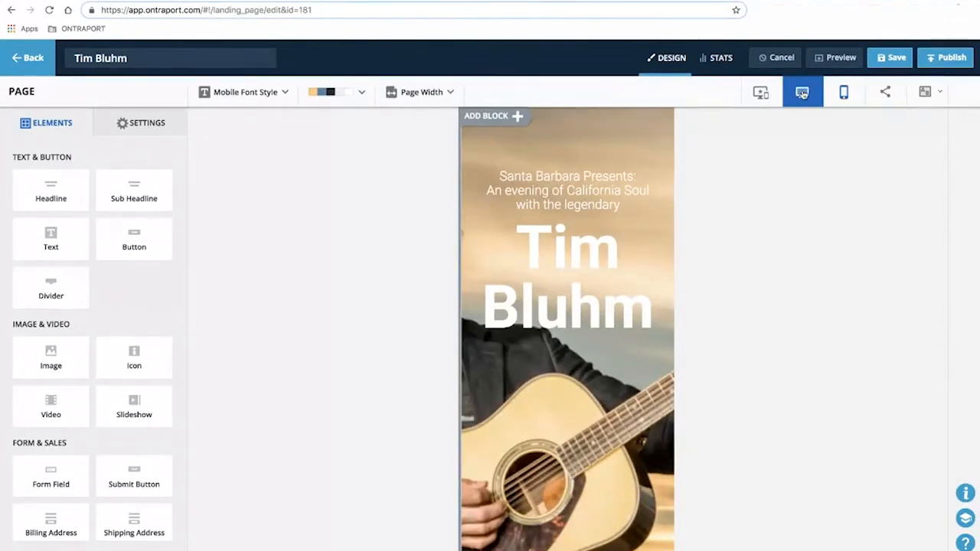
Open the hero block's background image for editing and crop its right side to make the image about 866 × 557
click(236, 204)
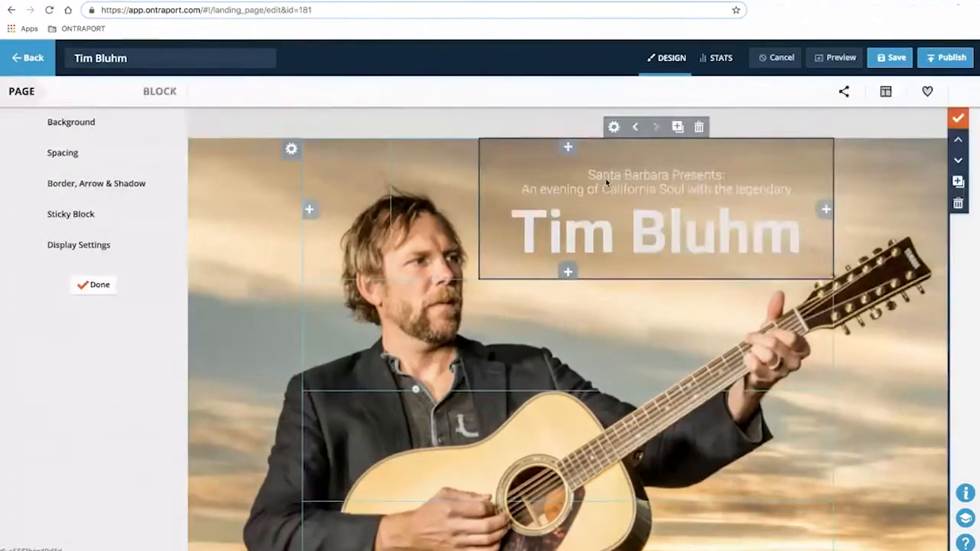
click(68, 125)
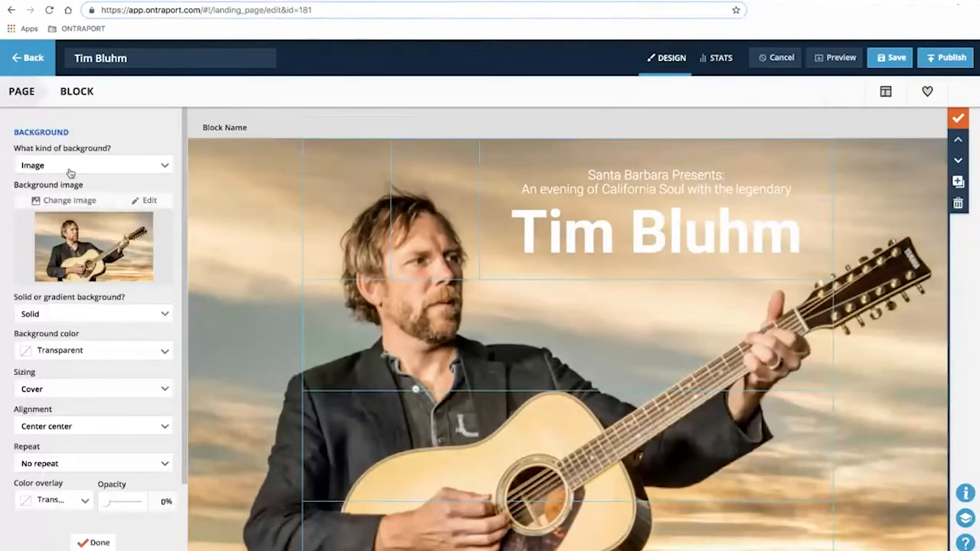
click(147, 203)
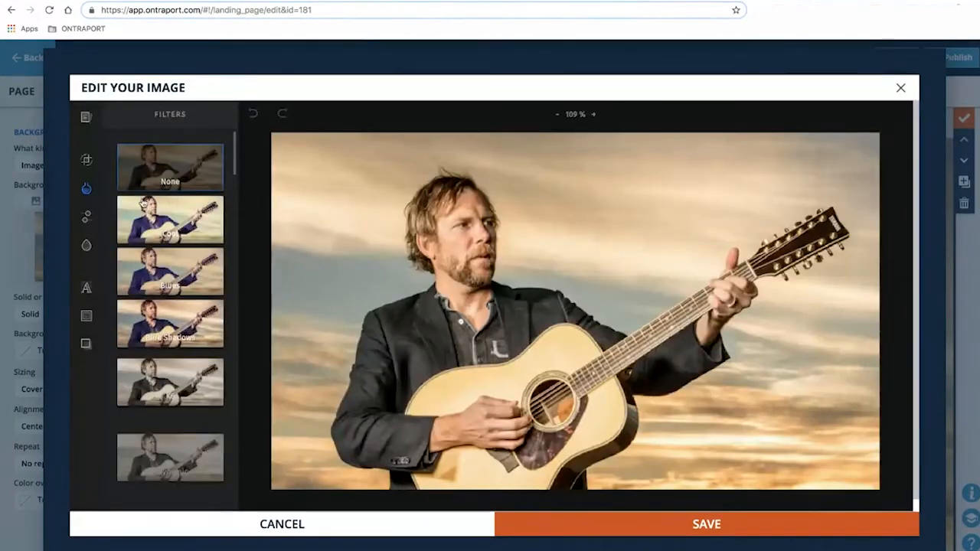
click(163, 160)
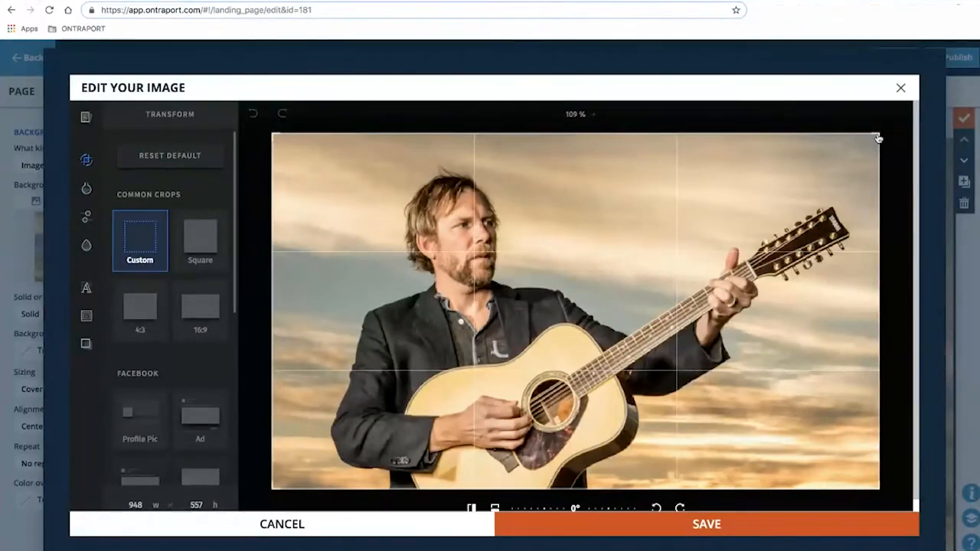
drag(877, 138, 826, 137)
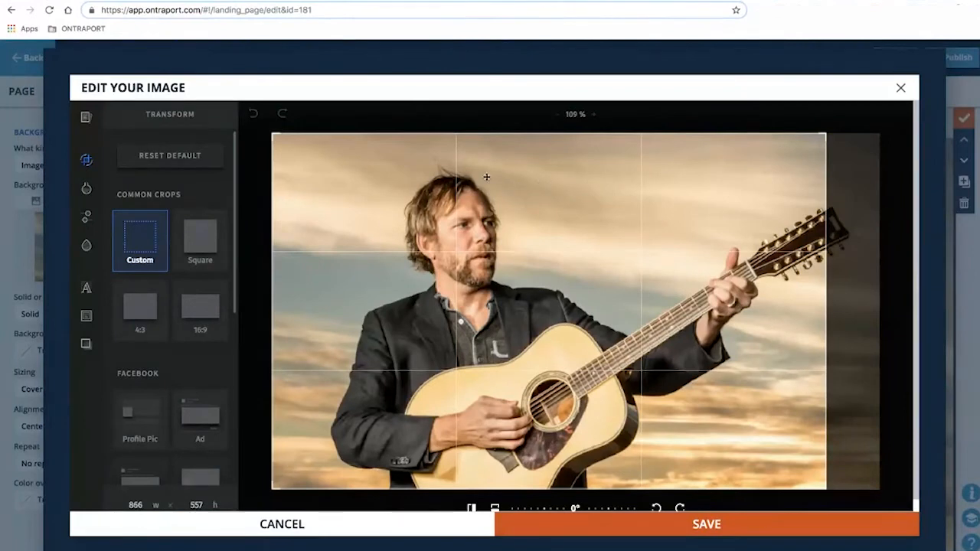
Apply the Blue Shadows filter to the hero background at slightly reduced strength and save the edited image
scroll(542, 181, down, 1)
click(85, 177)
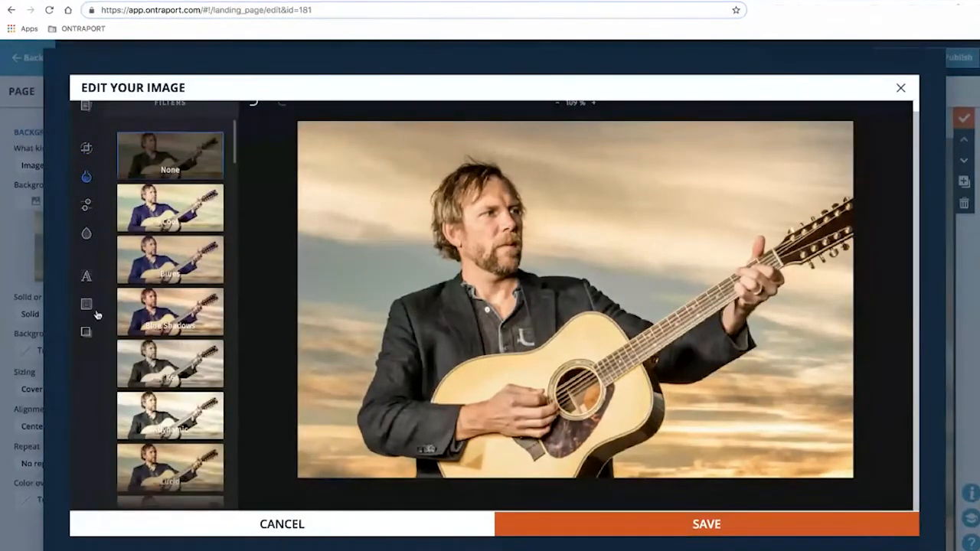
click(87, 206)
click(87, 234)
click(87, 148)
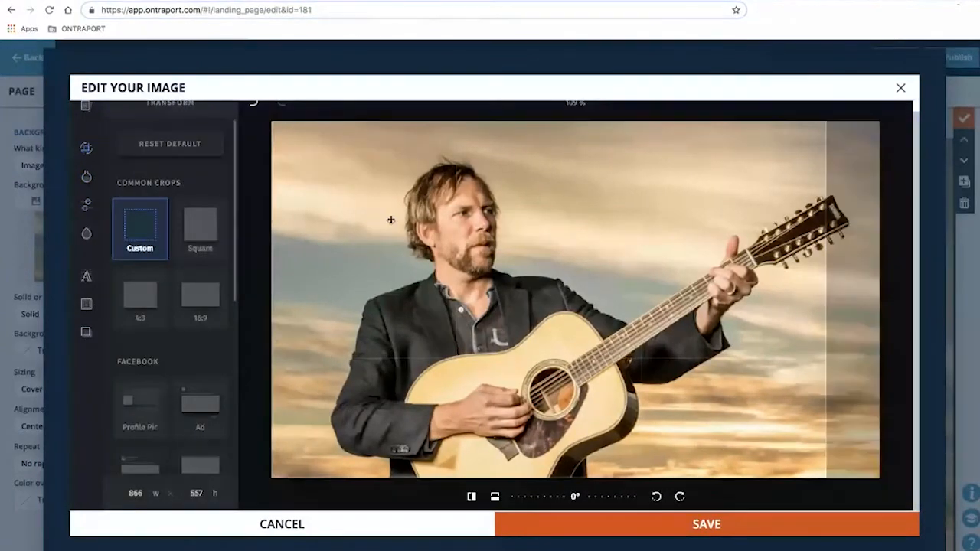
scroll(638, 255, up, 1)
click(87, 187)
click(170, 313)
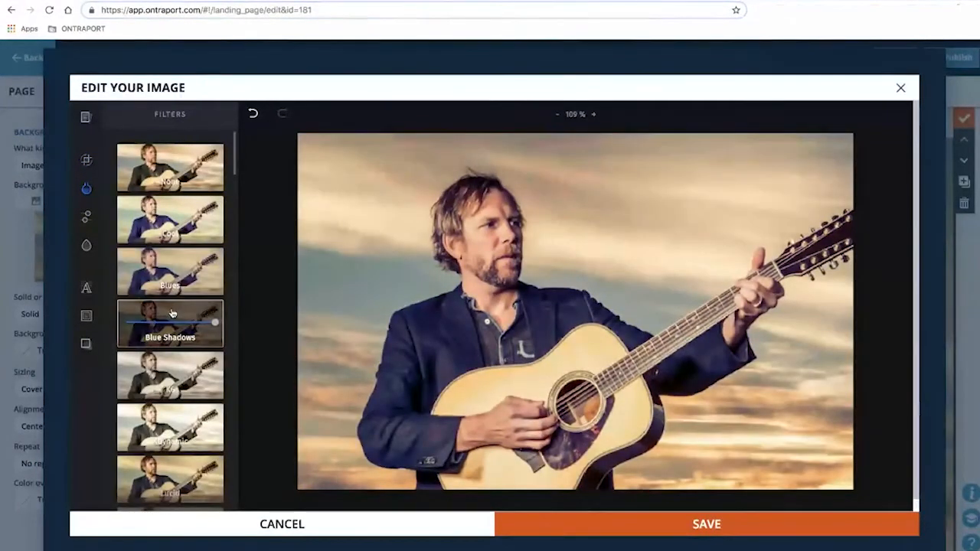
drag(208, 327, 196, 327)
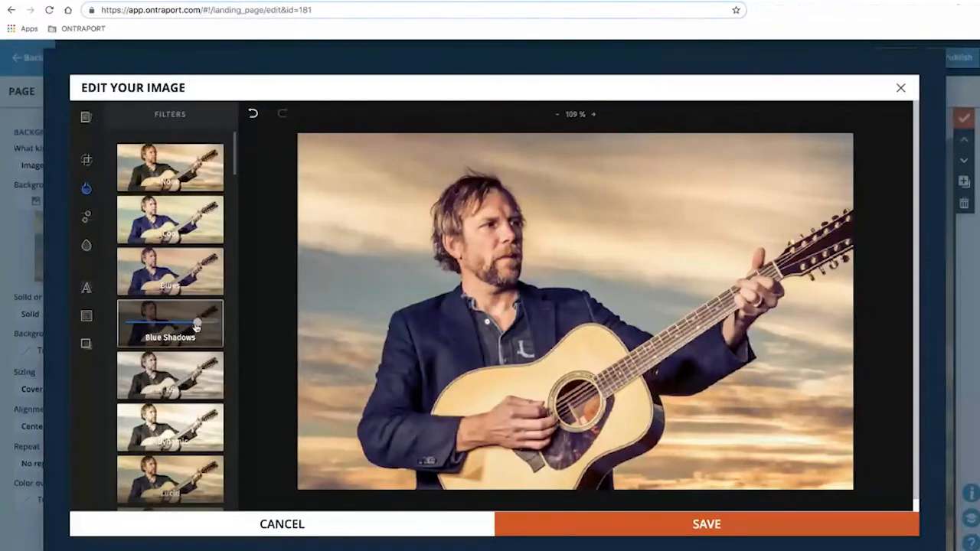
click(704, 526)
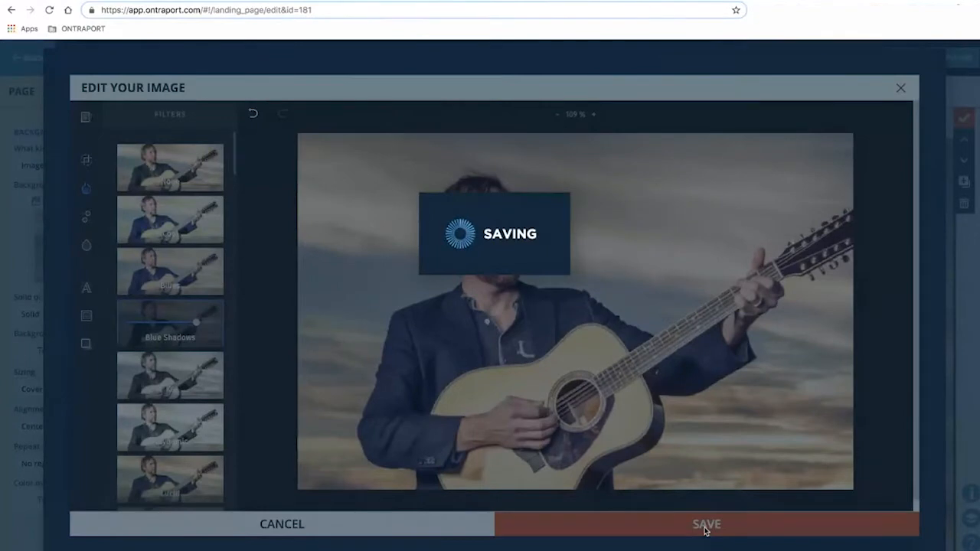
Close the hero block's settings and check the edited background in the mobile layout before returning to the desktop layout
scroll(582, 352, down, 5)
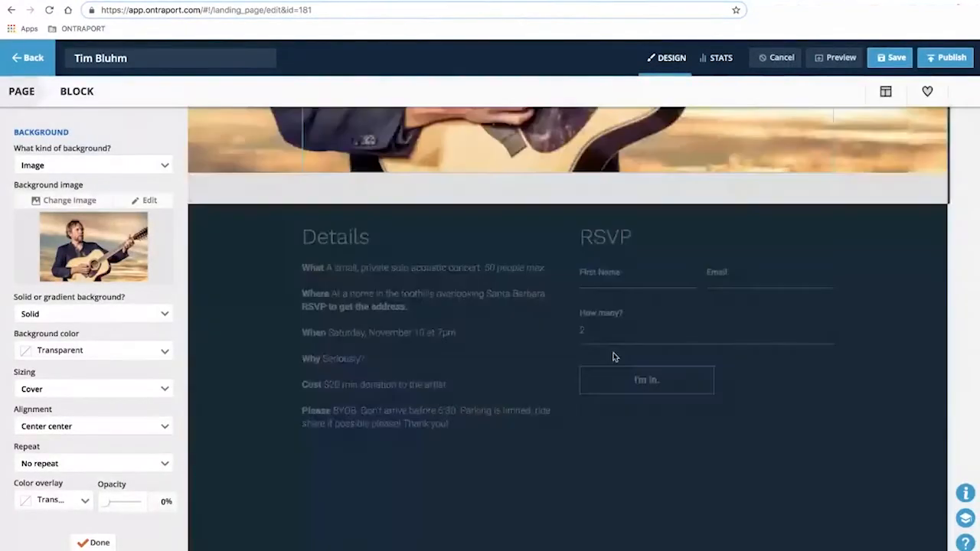
scroll(613, 356, up, 5)
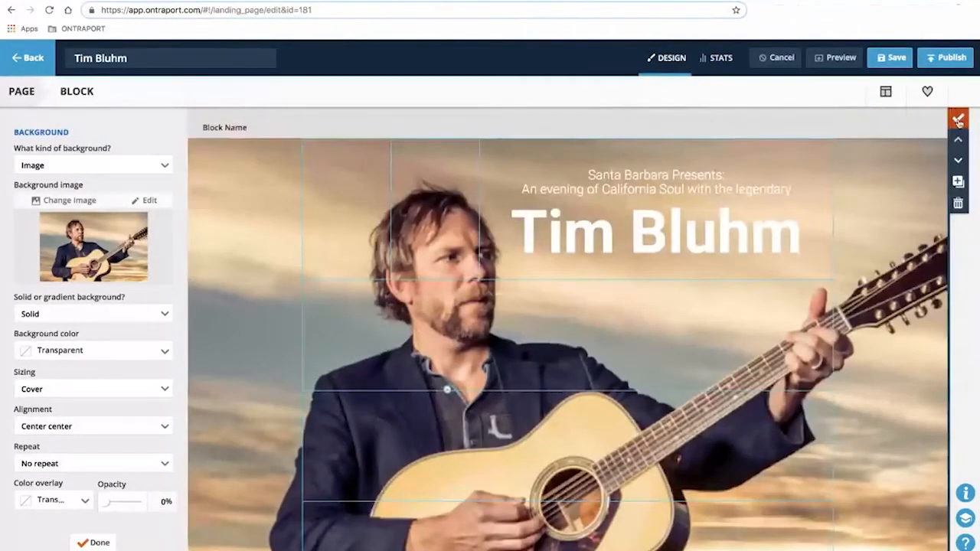
click(957, 120)
click(843, 91)
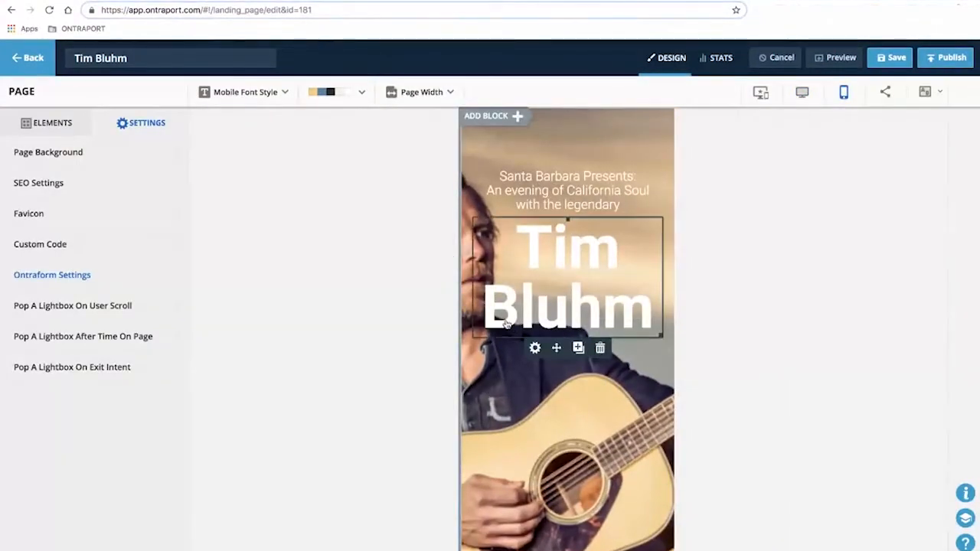
scroll(568, 362, down, 3)
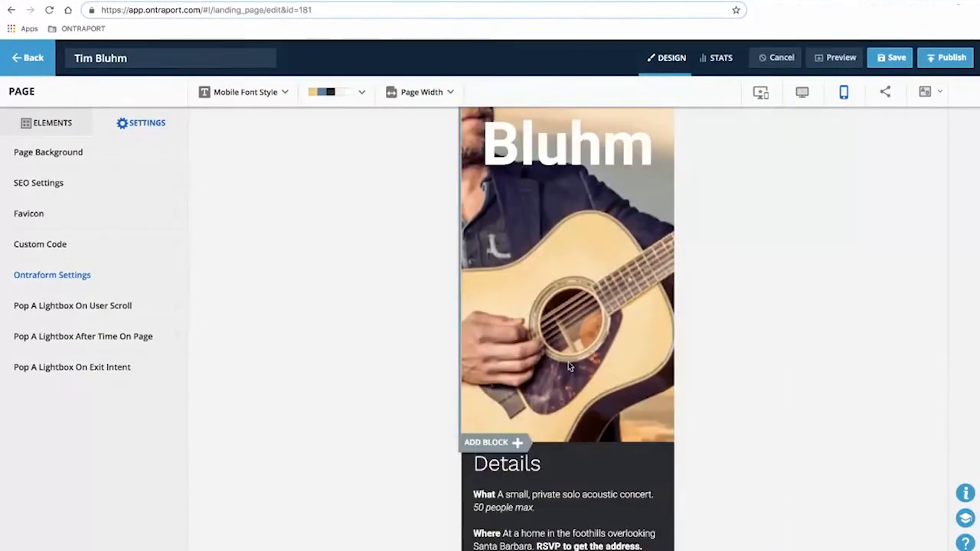
scroll(568, 362, up, 3)
click(802, 92)
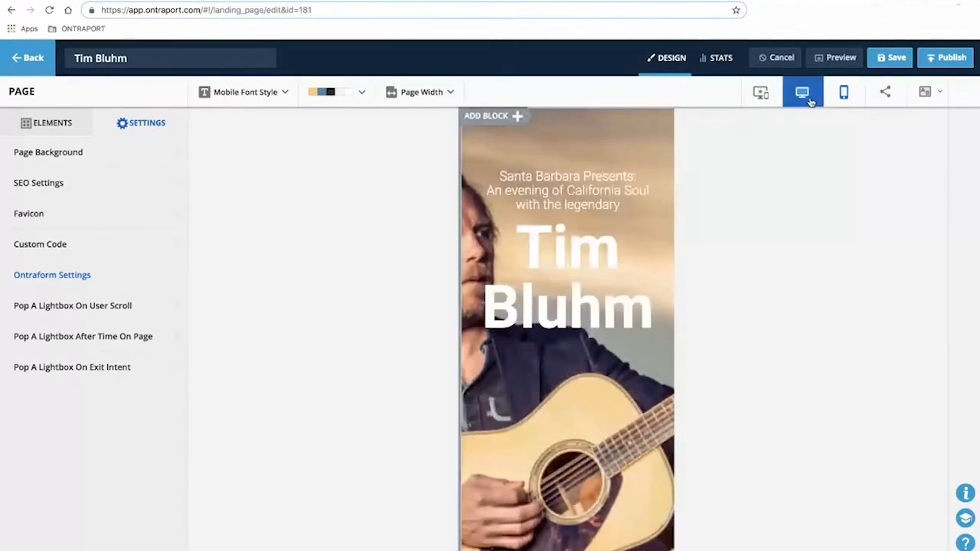
Examine how the filtered hero block, Details text and RSVP form fit together in the desktop layout
scroll(538, 304, down, 6)
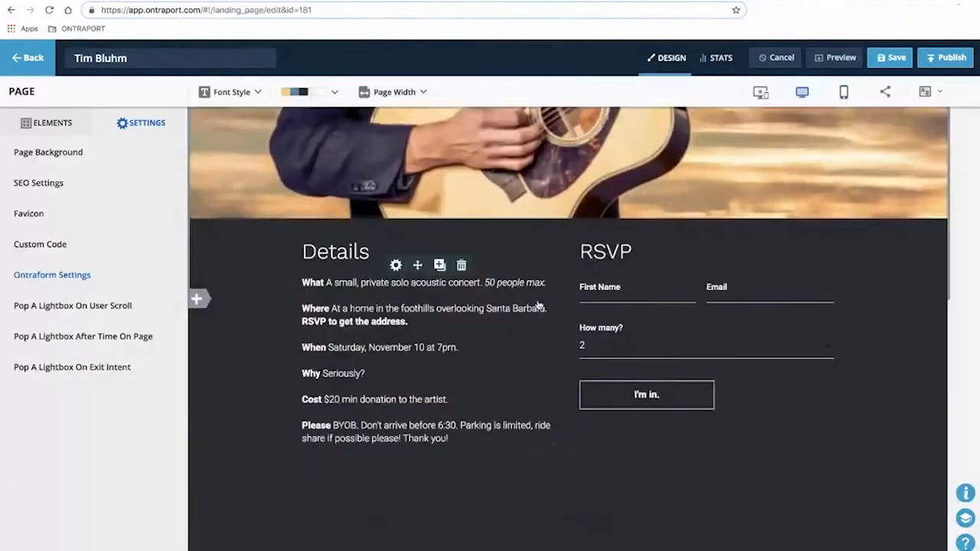
scroll(538, 304, up, 8)
scroll(538, 303, down, 5)
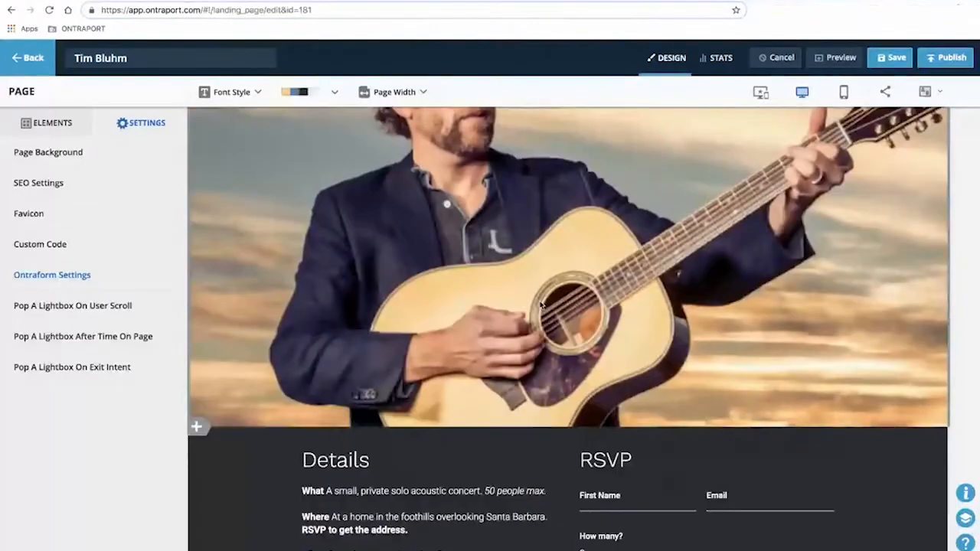
scroll(534, 287, up, 5)
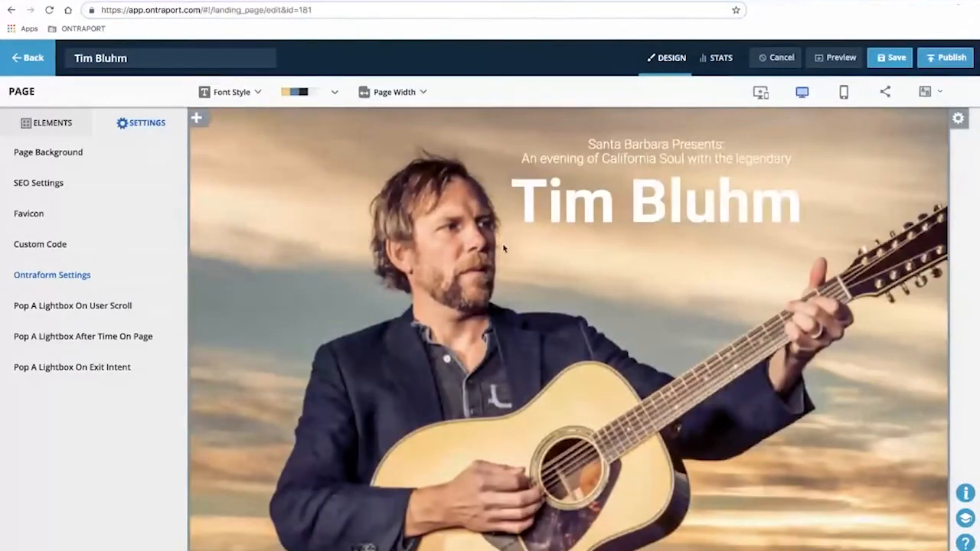
scroll(505, 260, down, 1)
scroll(503, 265, down, 5)
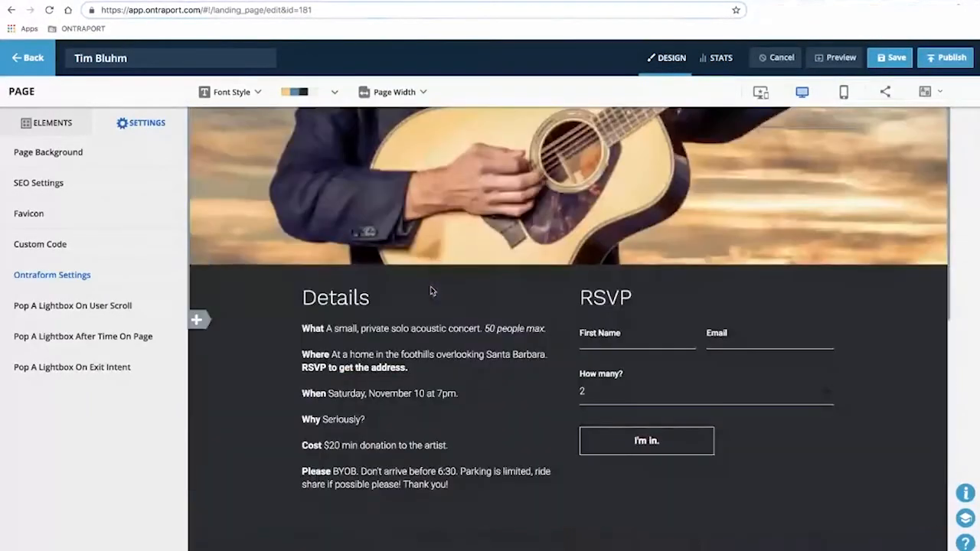
scroll(431, 289, up, 6)
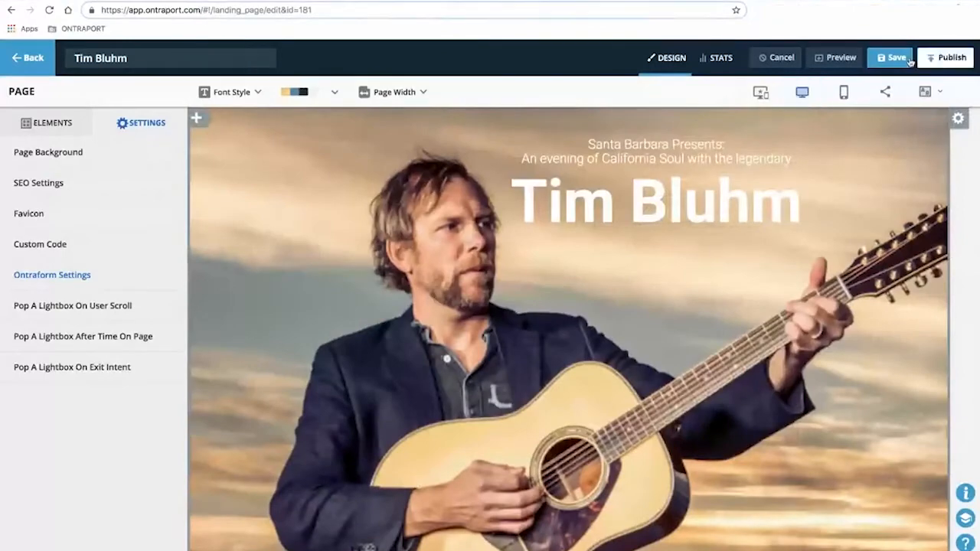
scroll(509, 287, down, 8)
scroll(520, 296, up, 10)
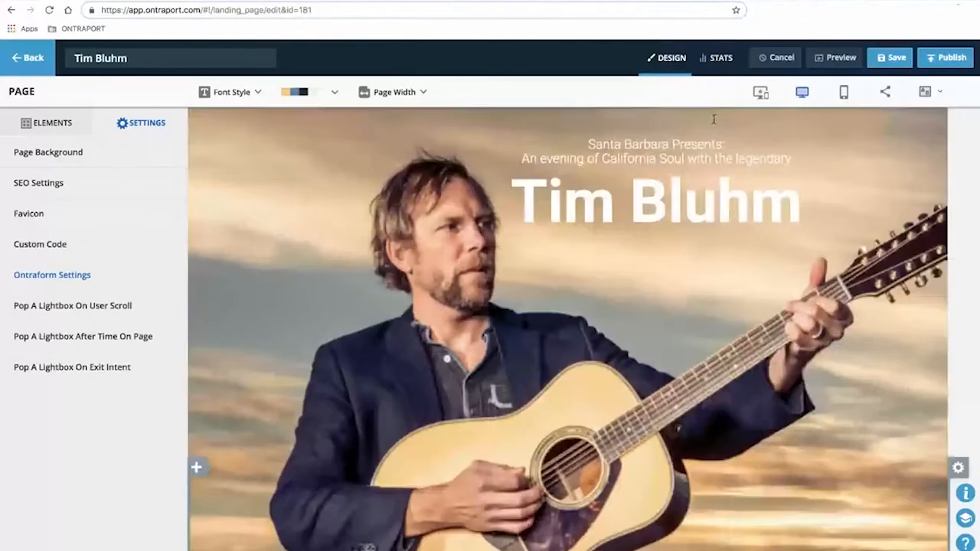
Save and publish the Tim Bluhm landing page, and open its live address timbluhm.pages.ontraport.net
click(890, 58)
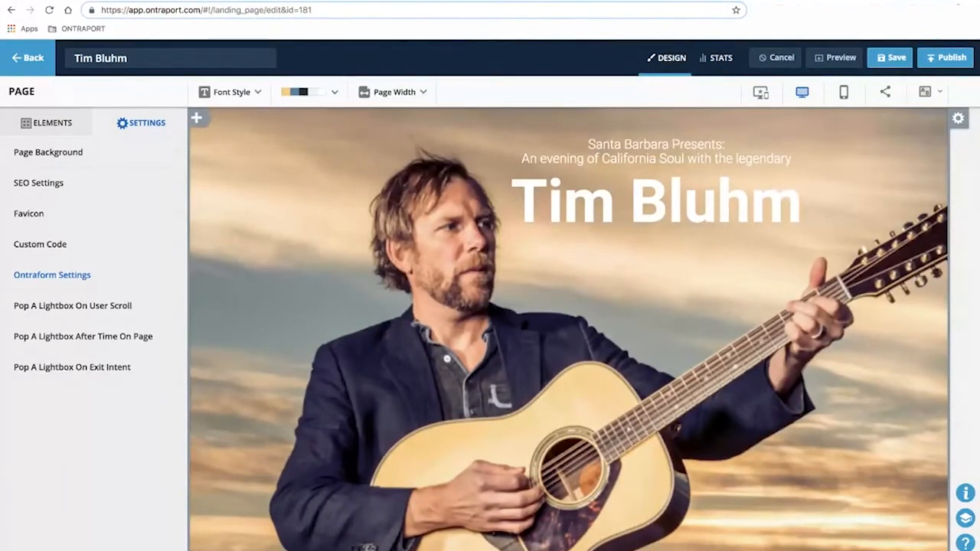
scroll(759, 207, down, 10)
scroll(680, 328, up, 6)
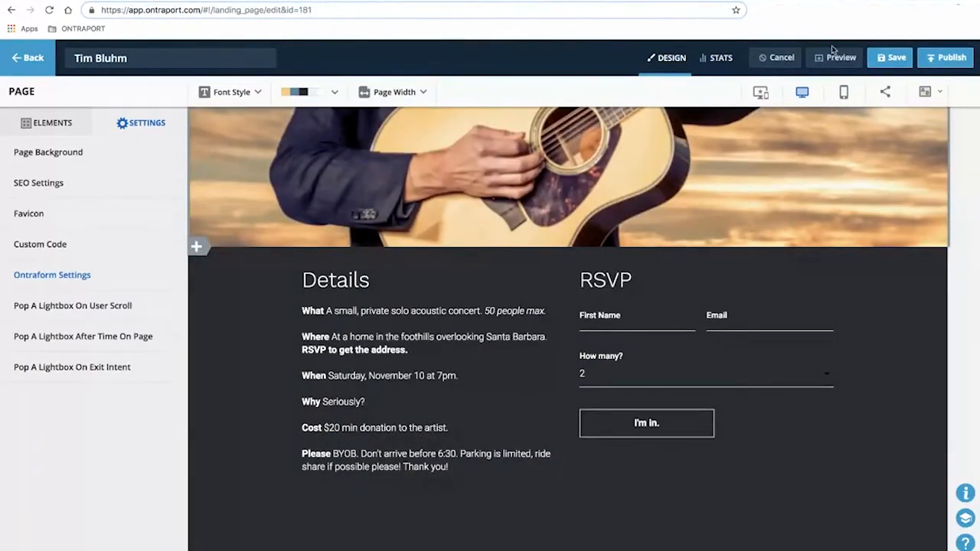
click(951, 58)
click(357, 233)
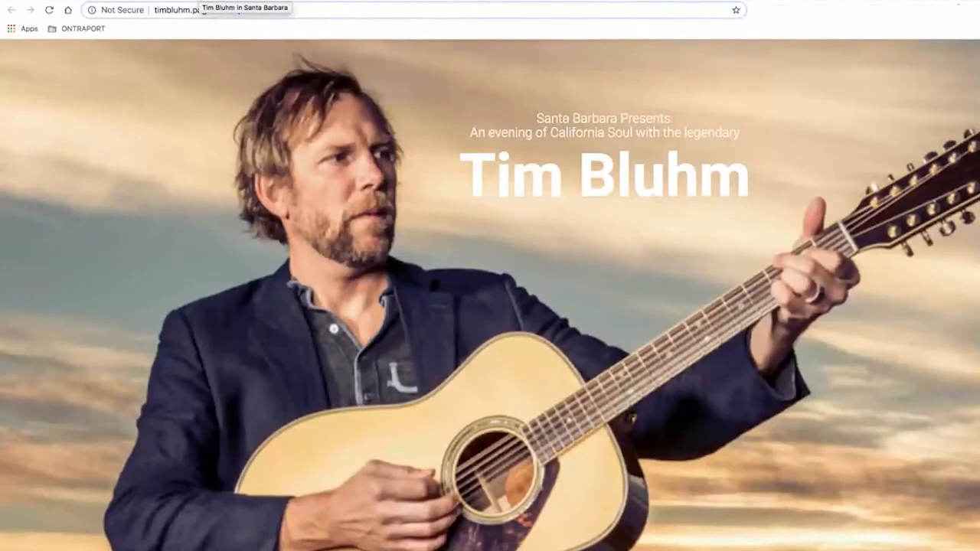
Examine the live page and test how its RSVP form handles empty First Name and Email fields
scroll(487, 232, down, 5)
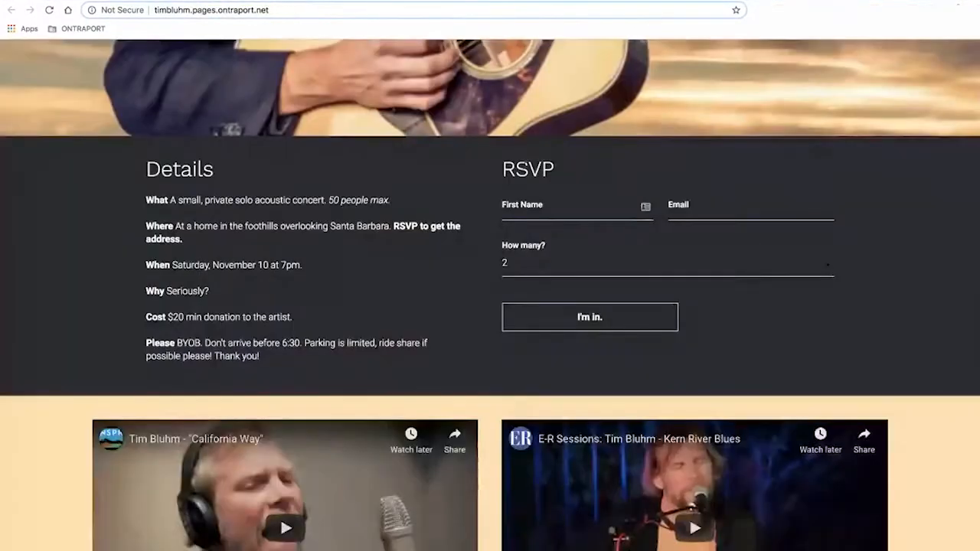
click(570, 208)
click(708, 209)
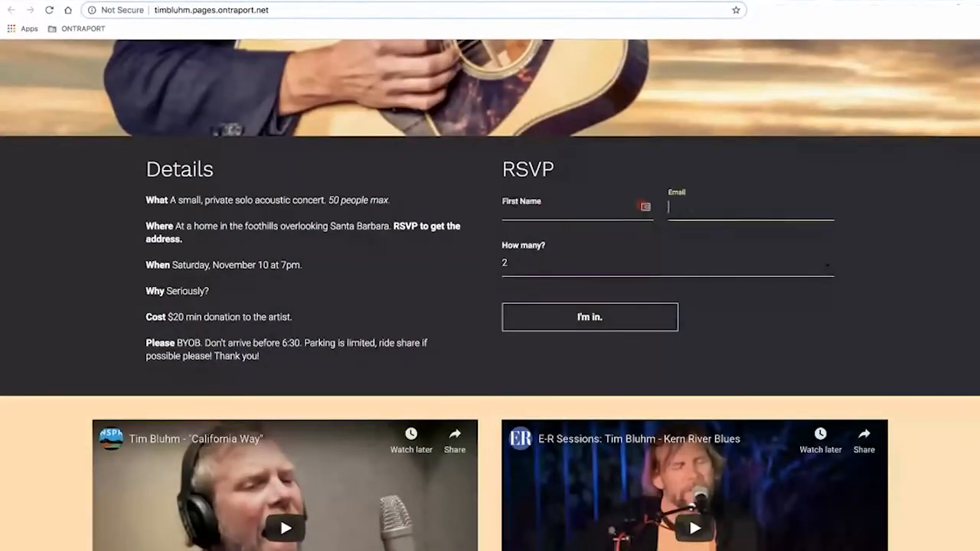
click(590, 269)
click(807, 245)
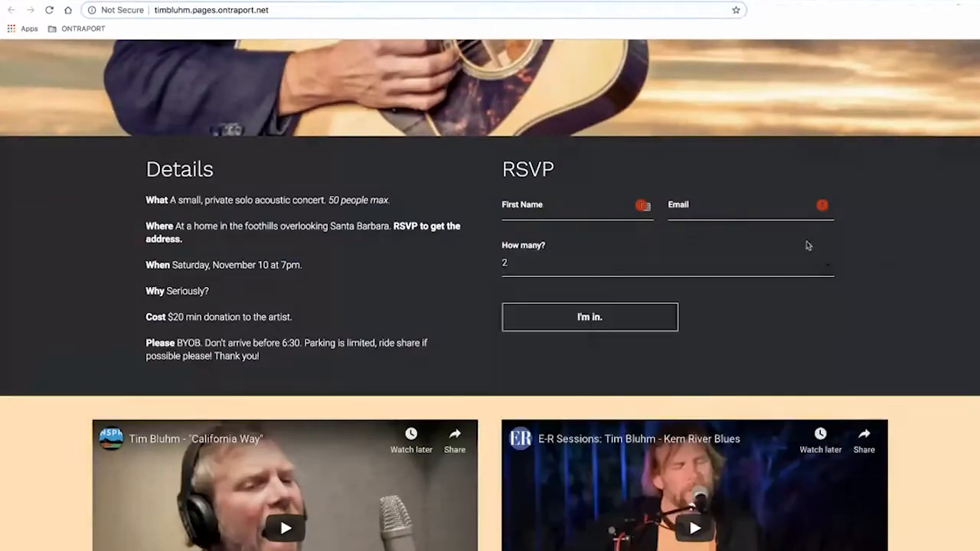
click(543, 279)
click(865, 286)
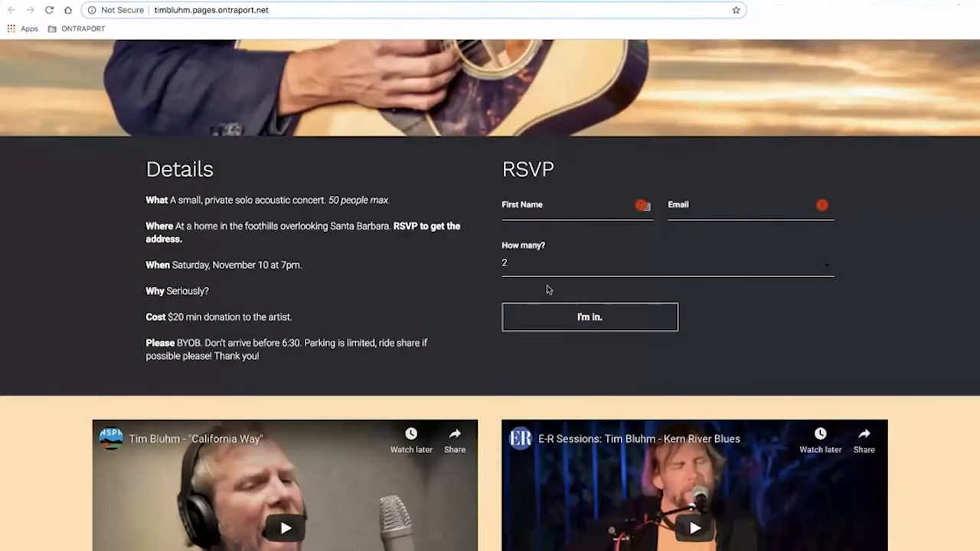
scroll(548, 290, down, 4)
scroll(551, 292, down, 4)
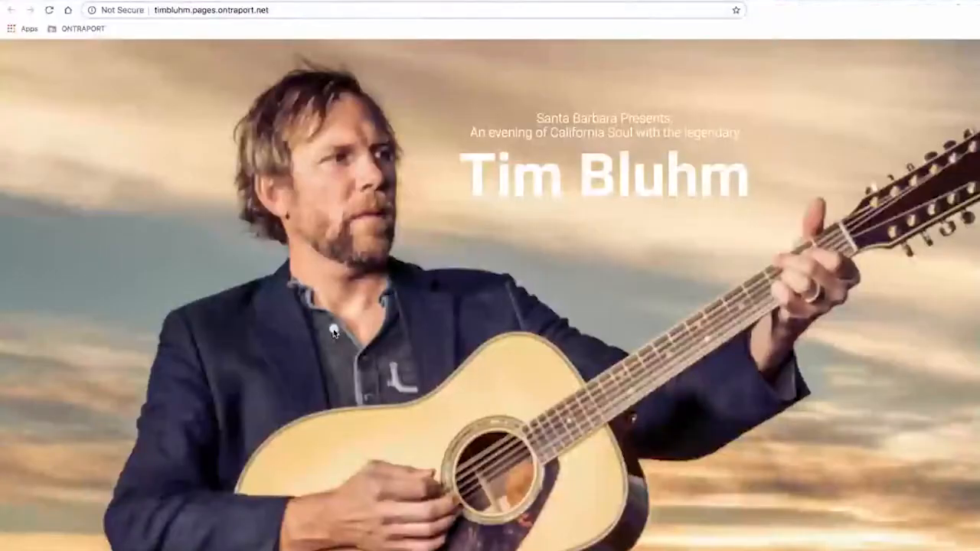
Return to the page editor, dismiss the published page dialog and go back to the landing pages list
click(183, 1)
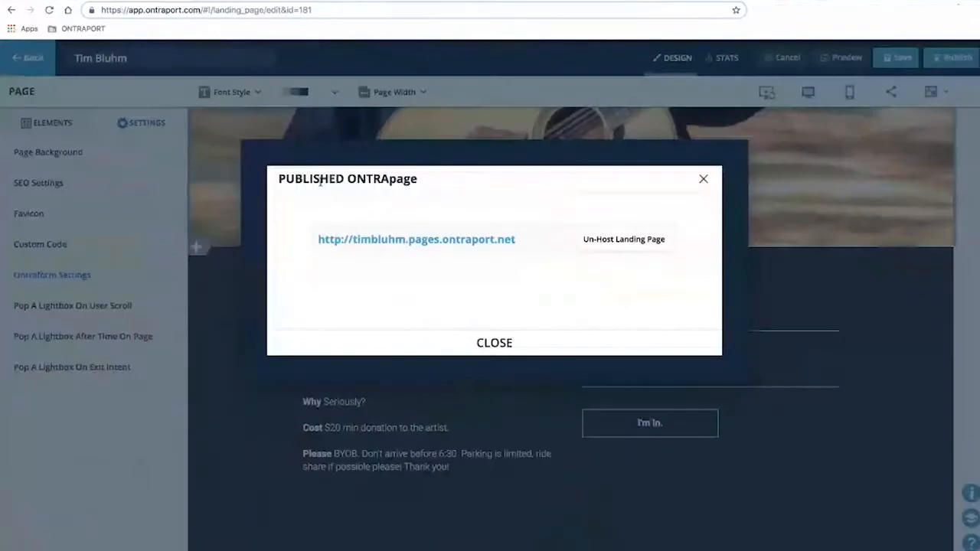
click(480, 351)
click(26, 57)
click(539, 308)
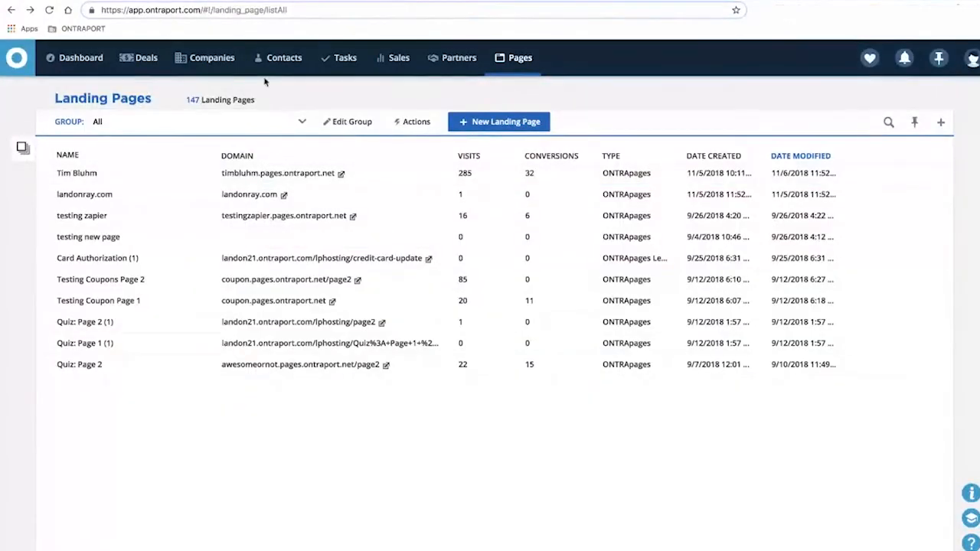
Open the Tim Confirmation campaign from the contacts' campaigns and examine its contact flow through the confirmation and reminder emails
mouse_move(268, 69)
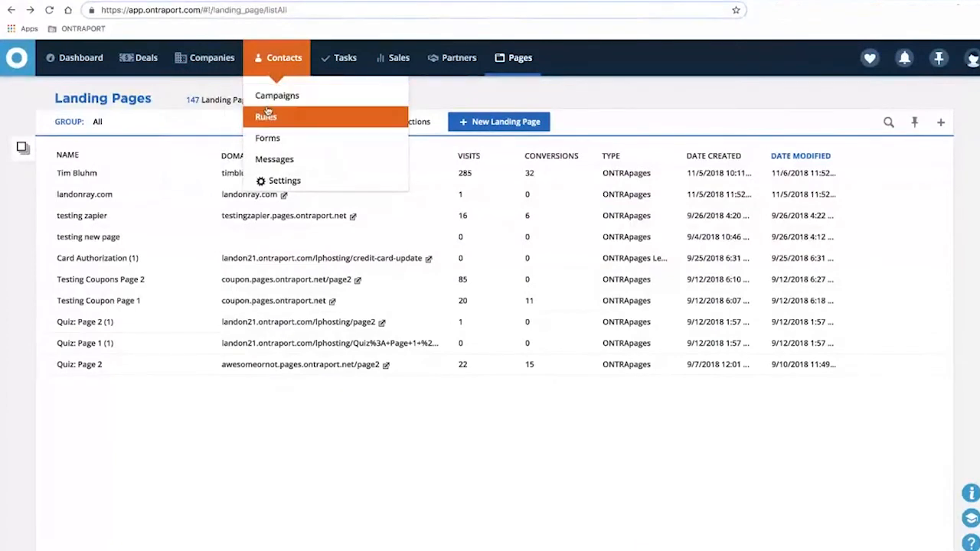
click(266, 116)
click(274, 67)
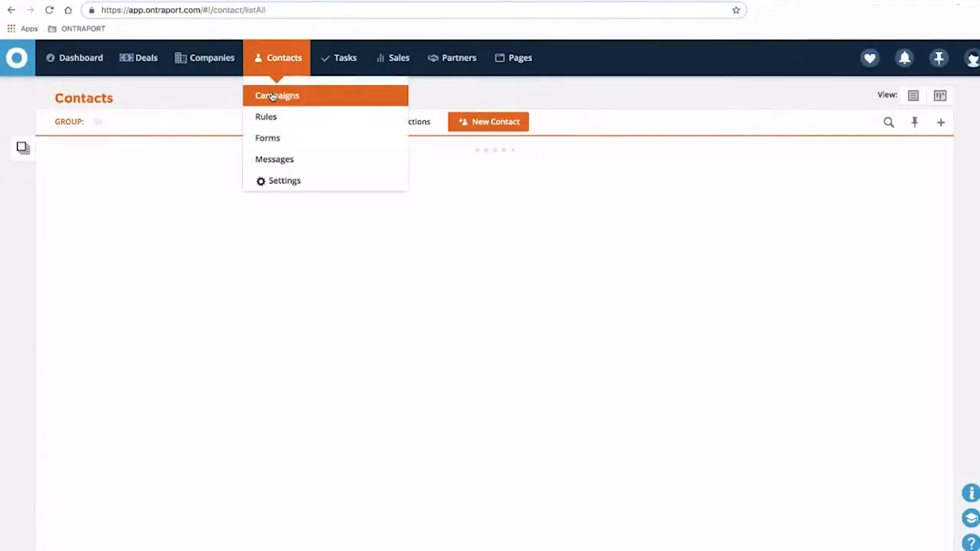
click(271, 96)
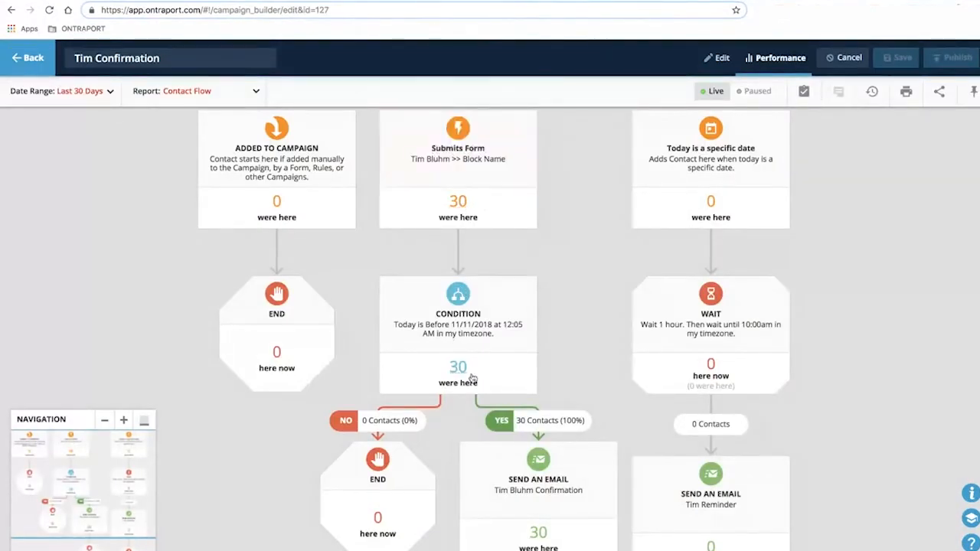
scroll(459, 333, down, 1)
scroll(460, 327, down, 2)
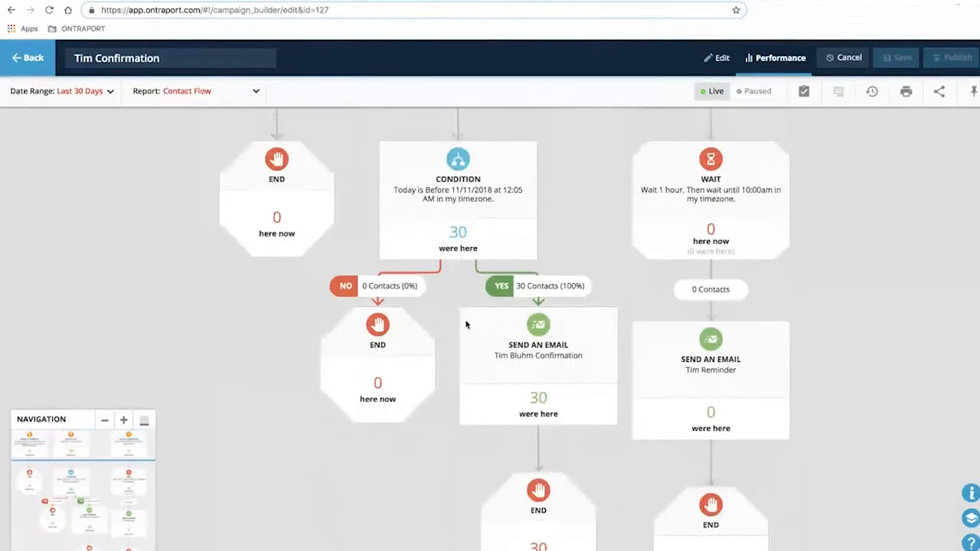
Examine the Contact Flow report of the Tim Confirmation campaign, following each starting trigger through its condition, wait and email elements
scroll(461, 323, up, 2)
scroll(464, 318, up, 2)
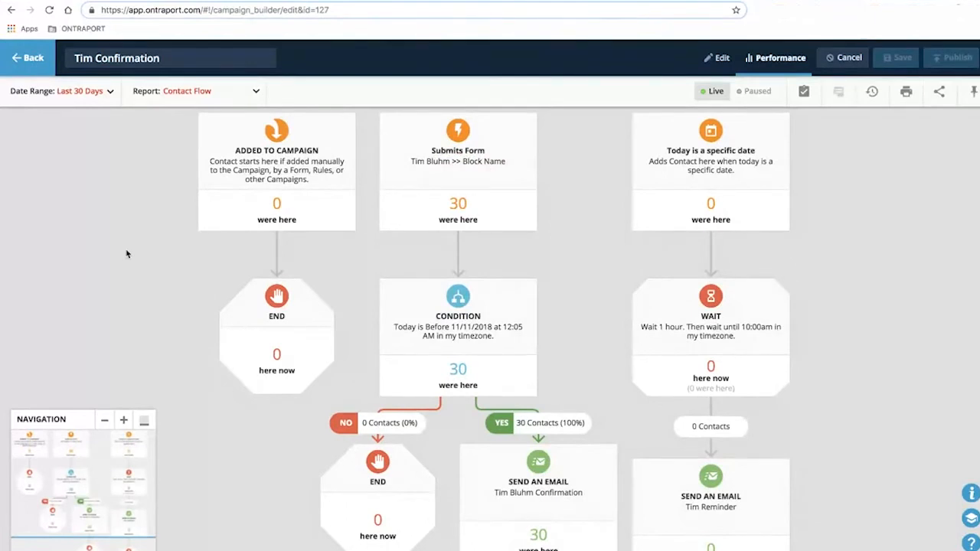
scroll(140, 248, up, 2)
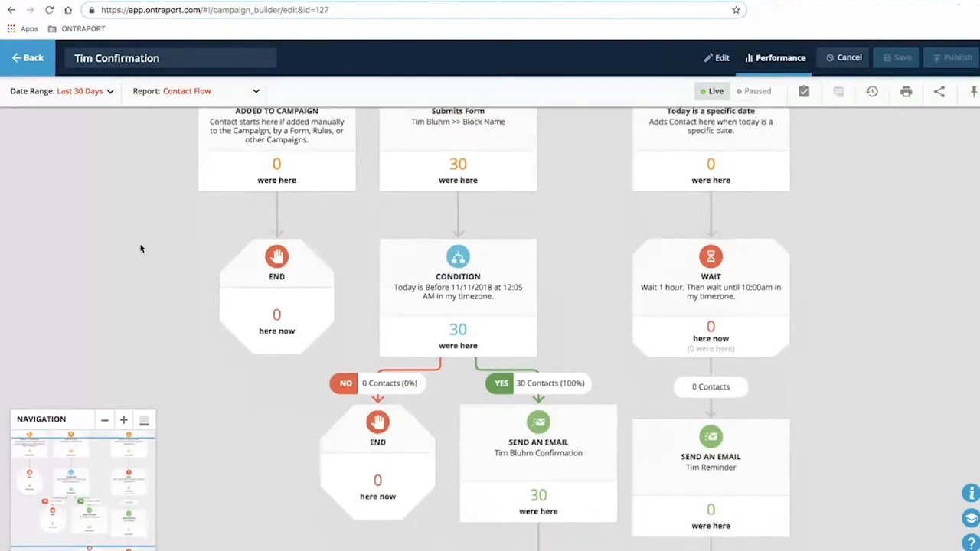
scroll(140, 248, up, 2)
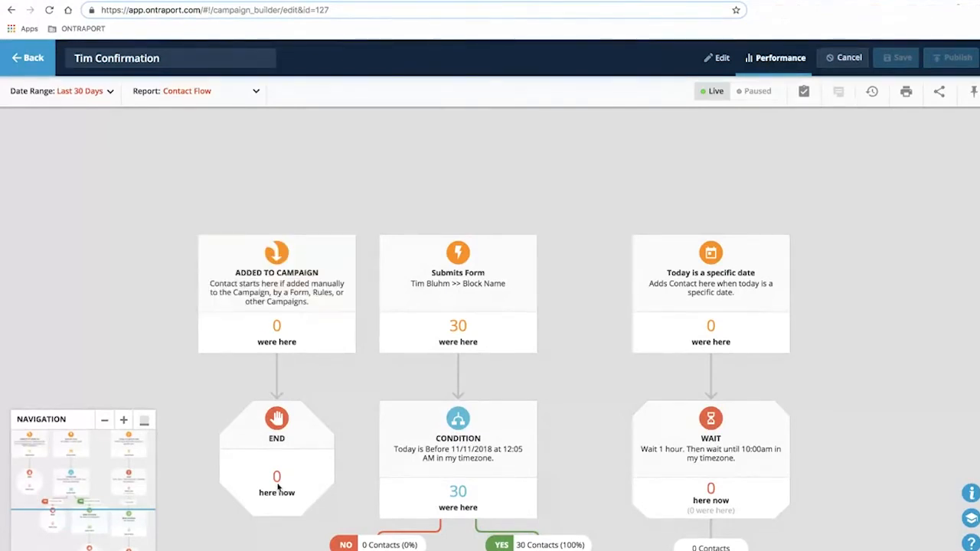
scroll(505, 303, down, 2)
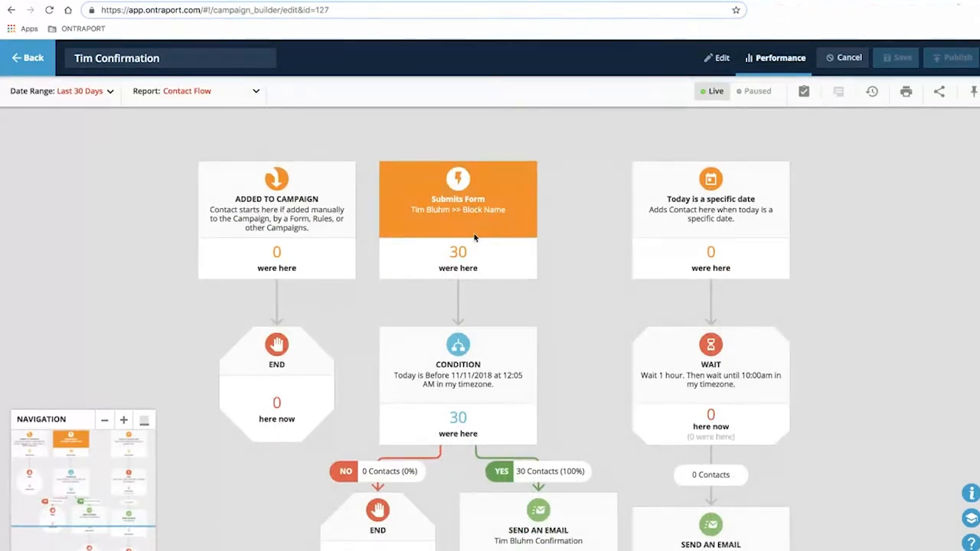
scroll(470, 236, down, 1)
scroll(467, 230, down, 2)
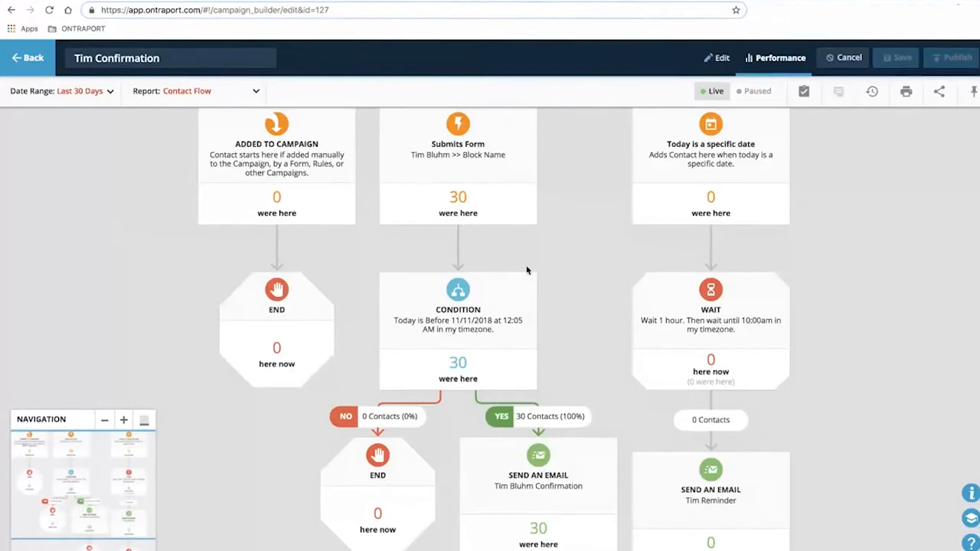
scroll(462, 308, down, 1)
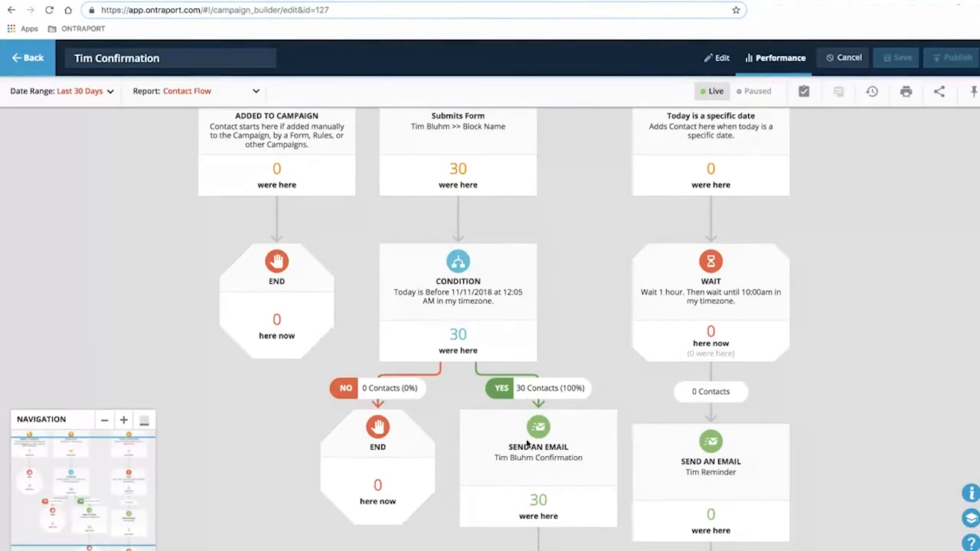
scroll(538, 458, down, 1)
scroll(538, 458, down, 5)
scroll(538, 451, up, 5)
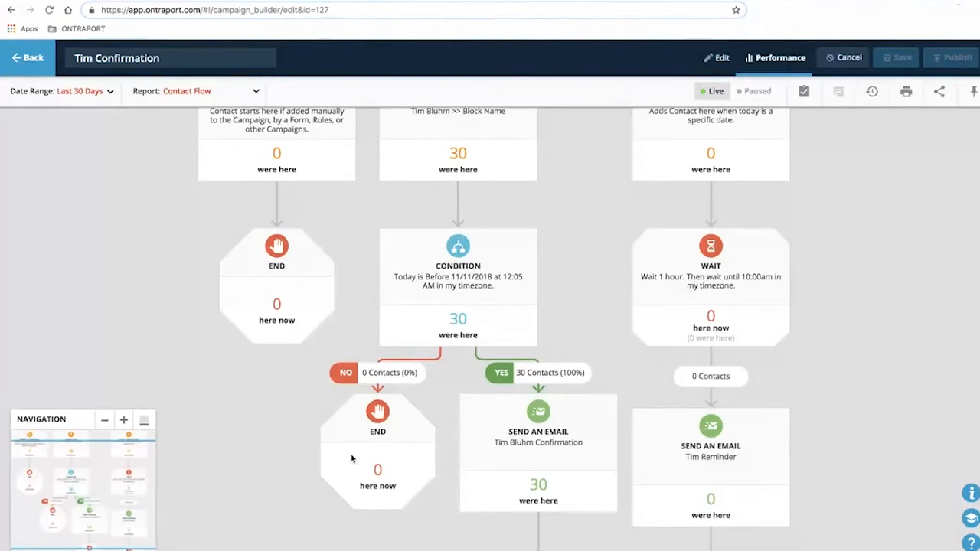
scroll(356, 458, up, 3)
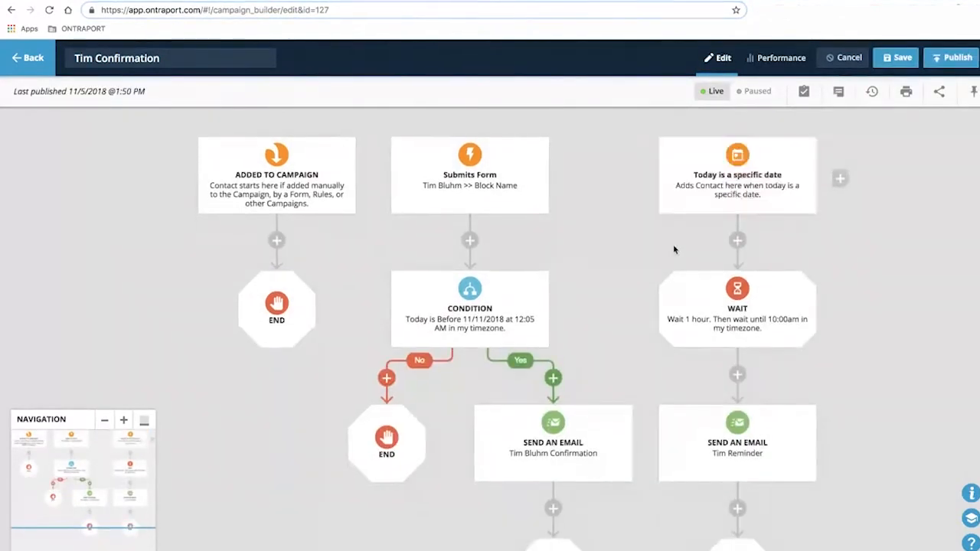
Review the date set in the "Today is a specific date" trigger, close it, and look over the elements beneath it
click(680, 183)
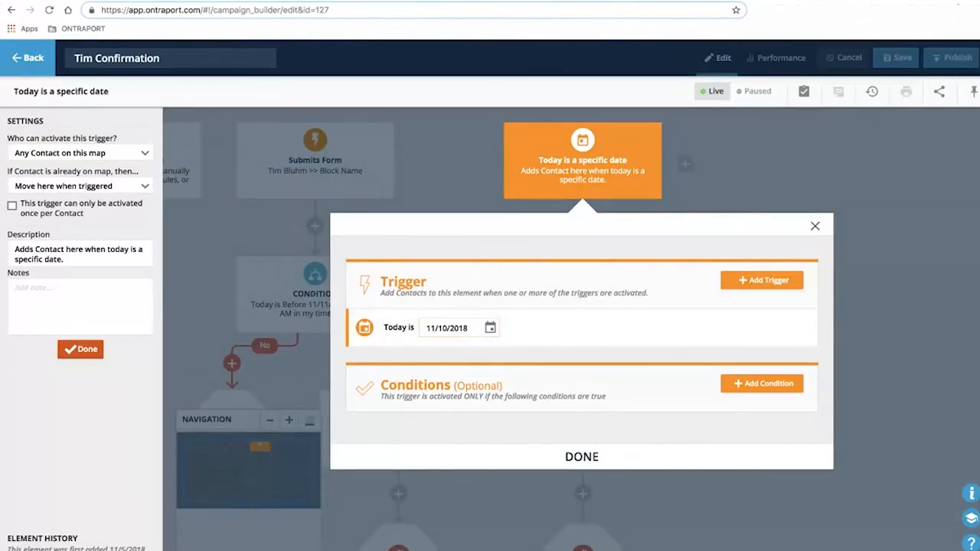
click(740, 189)
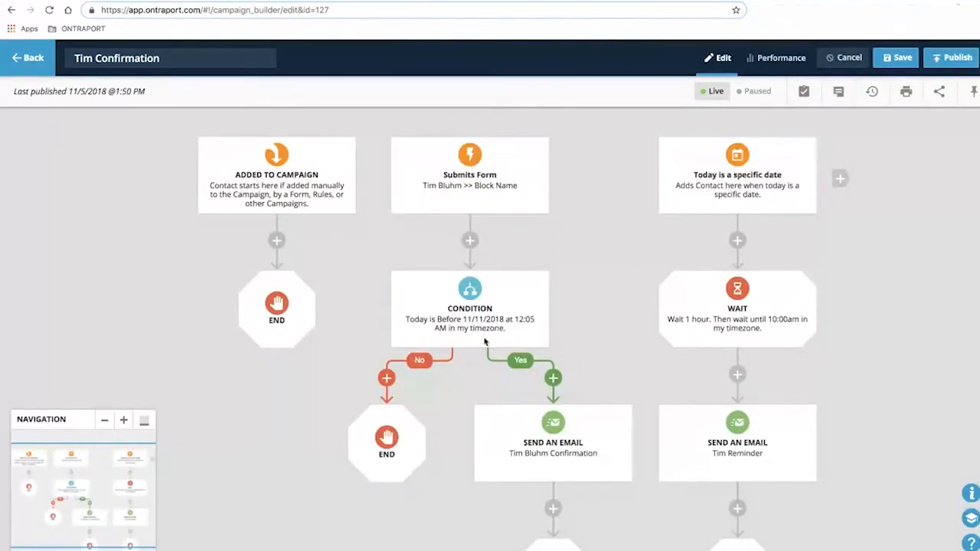
scroll(575, 494, down, 2)
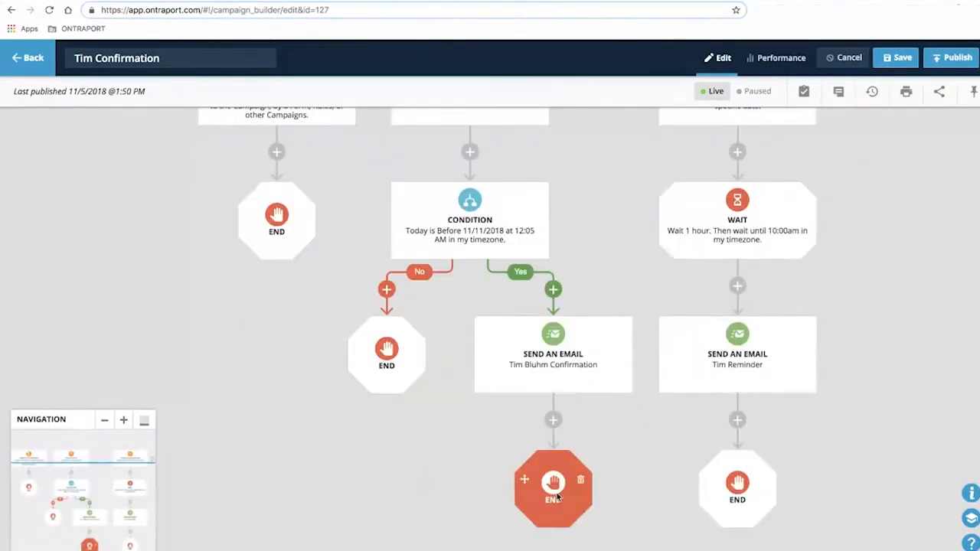
Set the specific date trigger to "Add here again when triggered" for contacts already on the map, and close its settings
scroll(650, 428, up, 6)
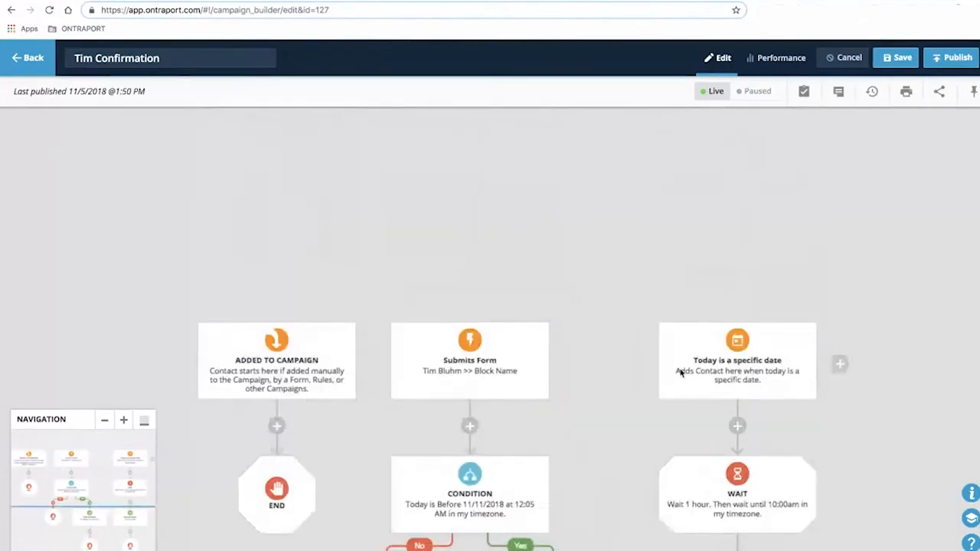
click(720, 314)
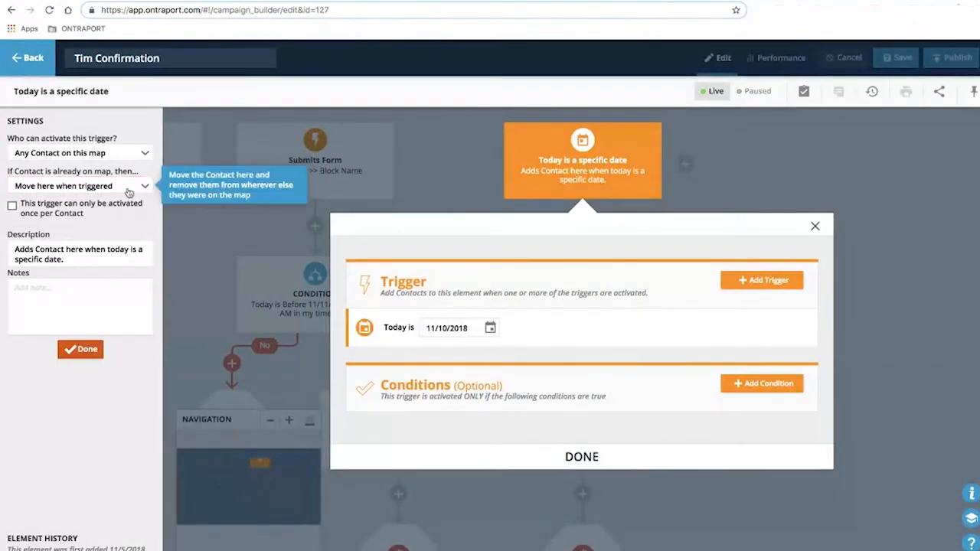
click(96, 186)
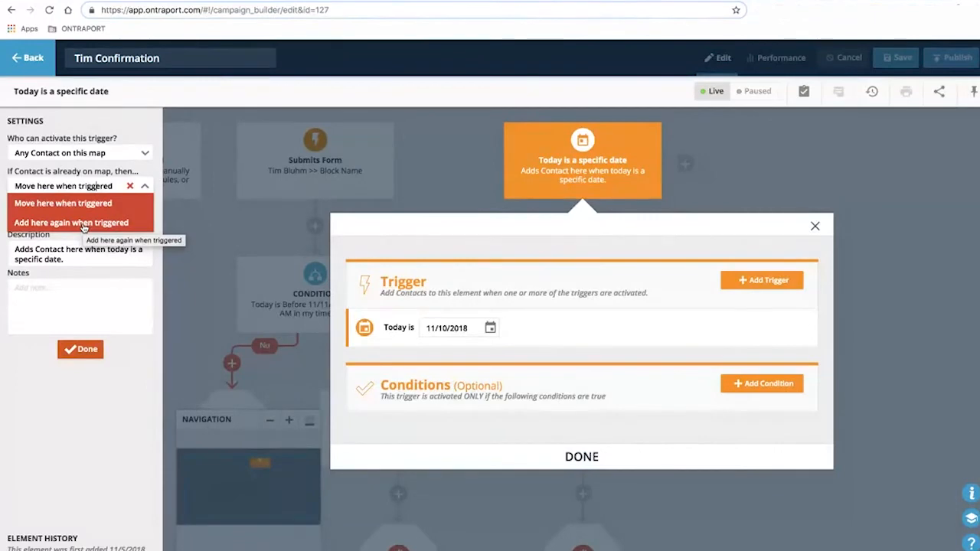
click(83, 222)
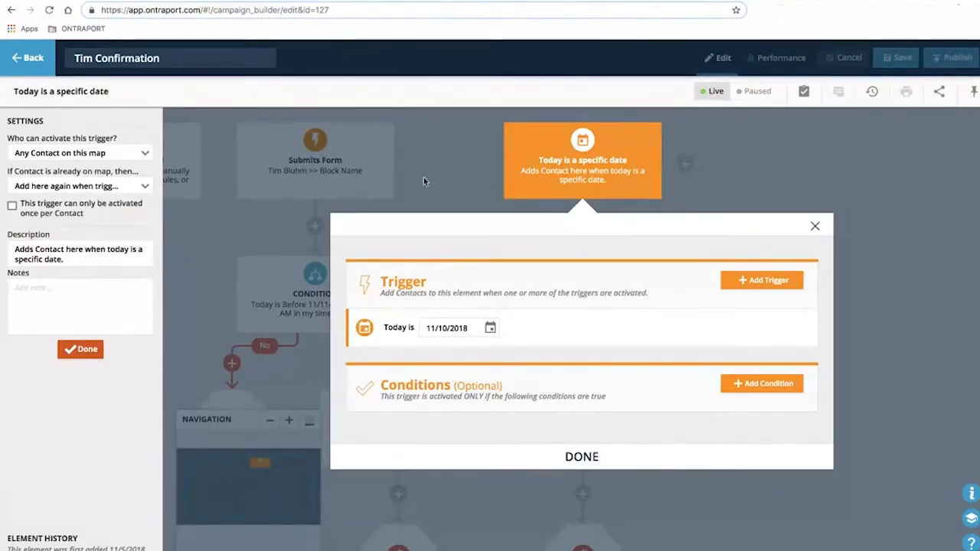
click(426, 172)
click(716, 313)
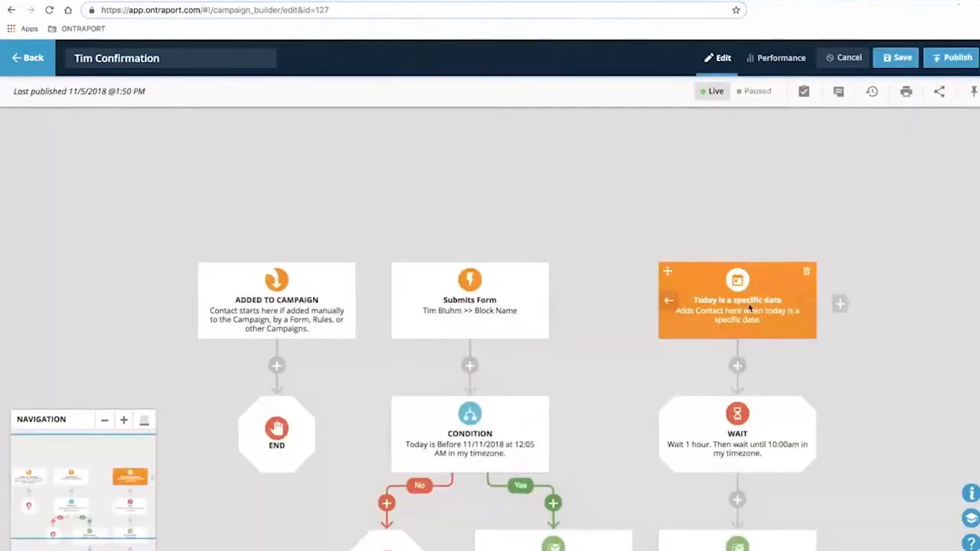
Check the settings of the specific date trigger and of the Wait element below it, closing each one
click(749, 307)
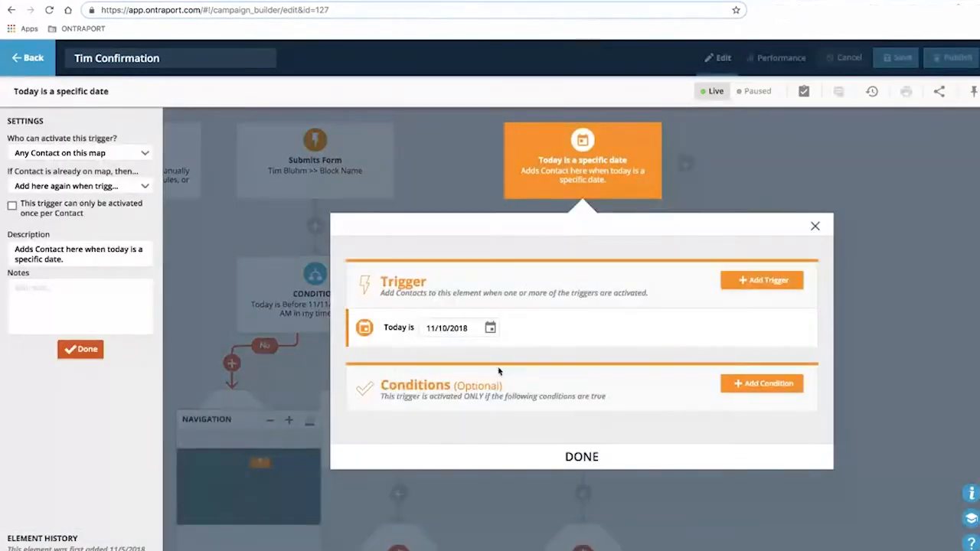
click(711, 195)
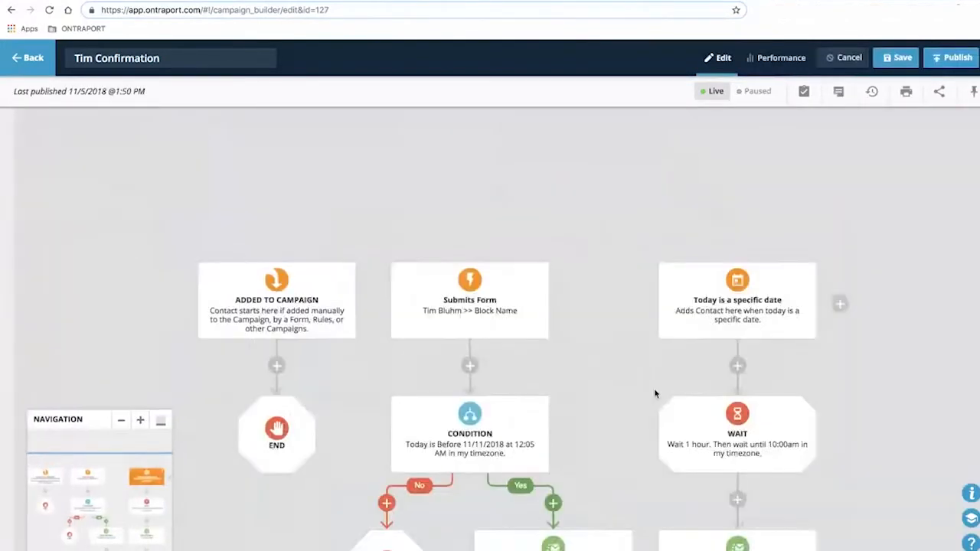
click(733, 438)
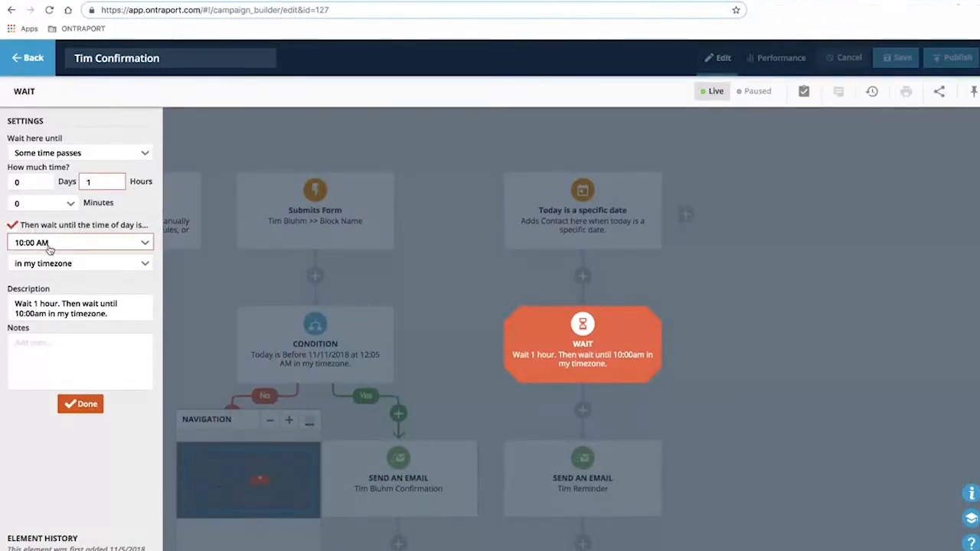
click(729, 389)
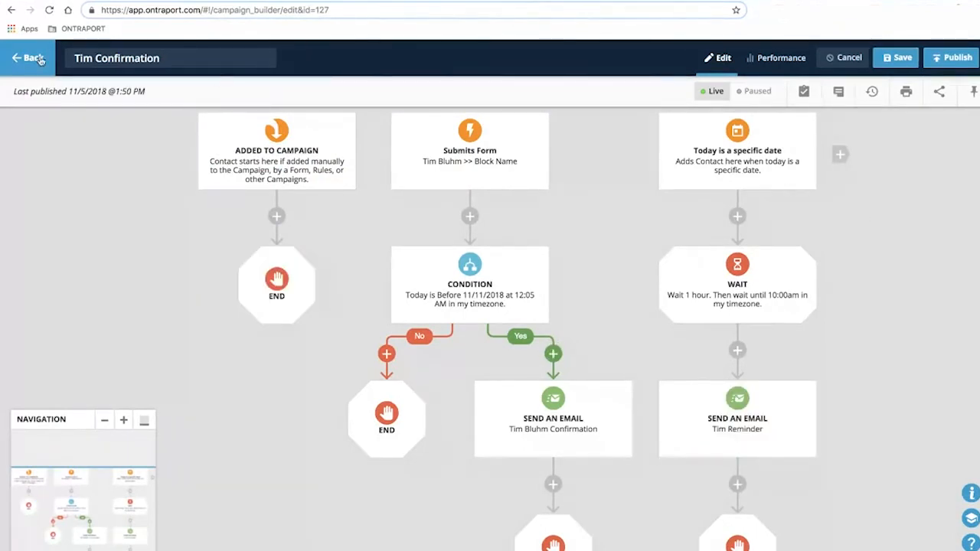
Open the Tim Reminder email from its Send an Email element to review its content, and return to the campaign map
click(741, 425)
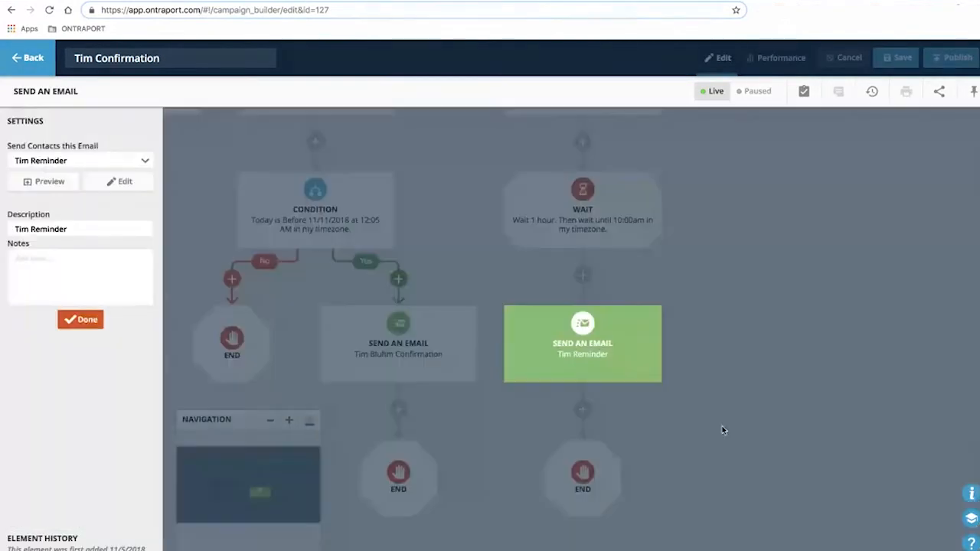
click(124, 189)
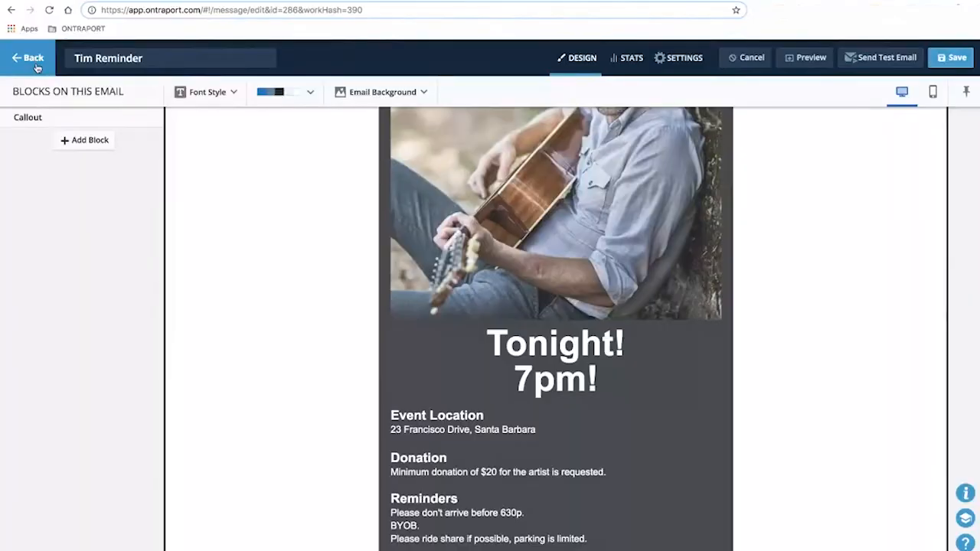
click(30, 58)
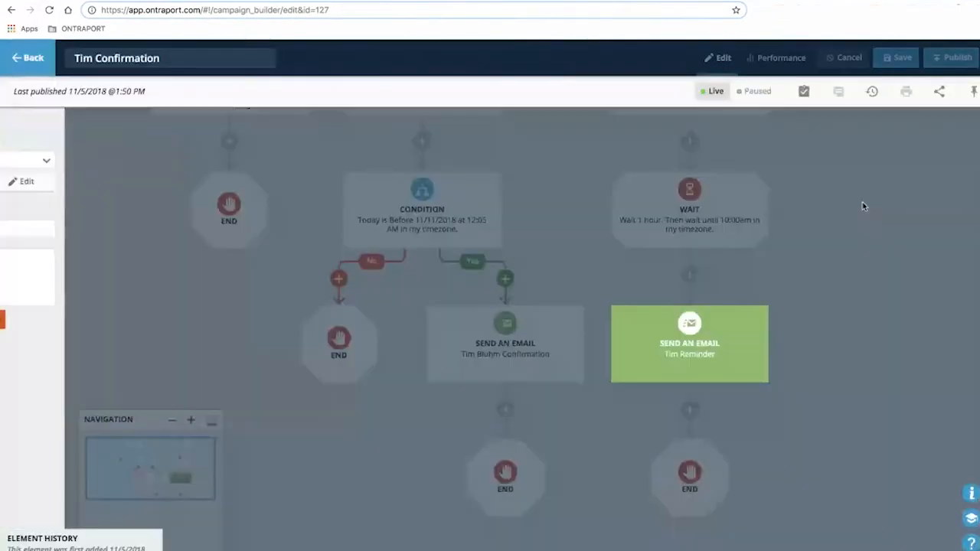
click(85, 323)
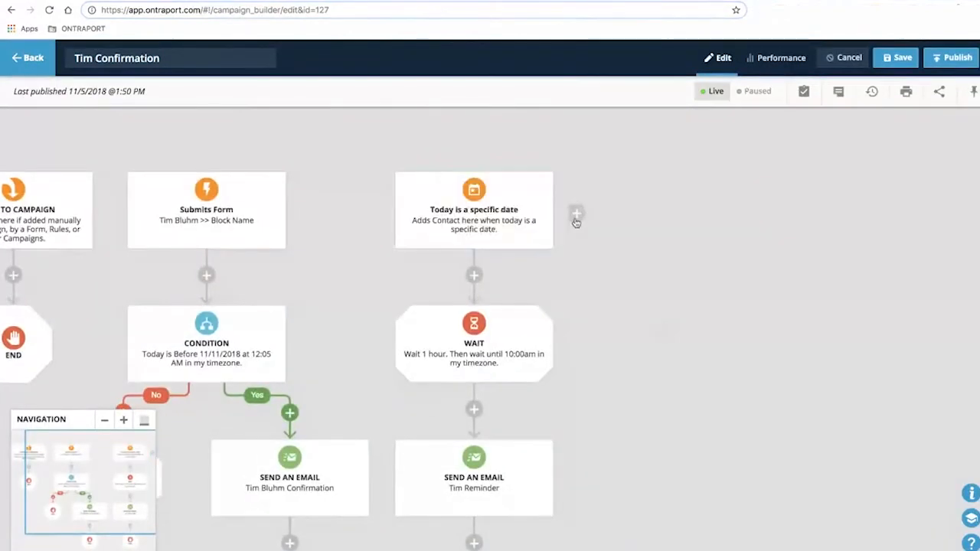
Add another trigger beside the existing specific date trigger, using "Today is a specific date" with the date 11/9/2018
click(609, 213)
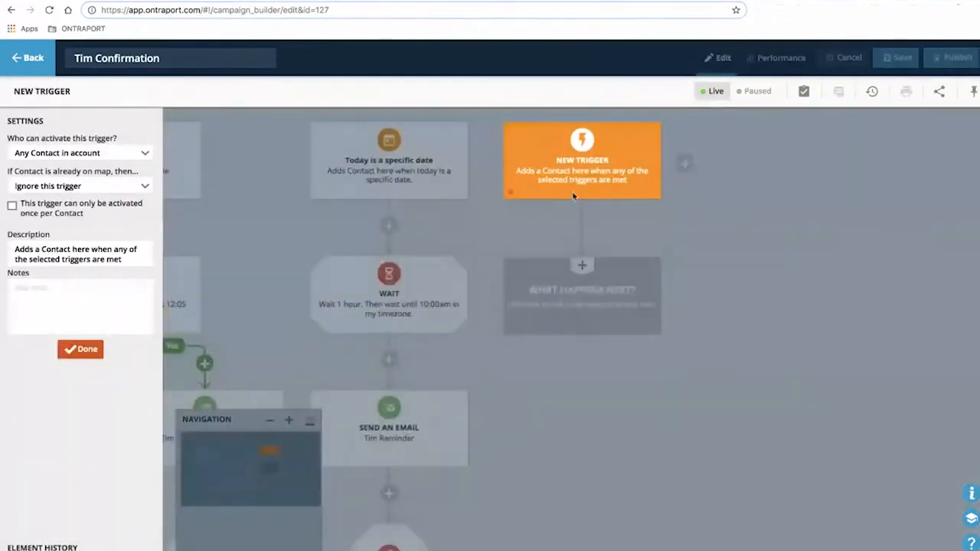
click(569, 182)
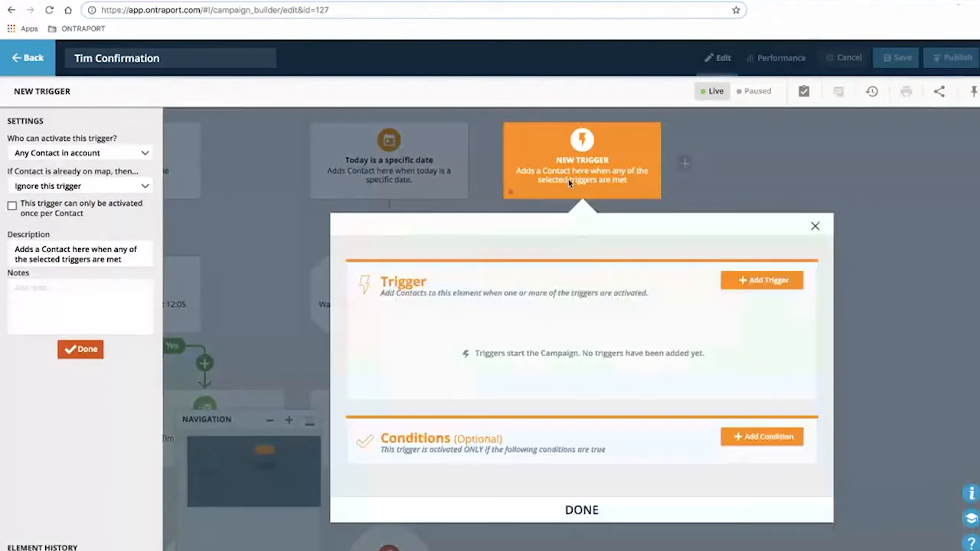
click(761, 284)
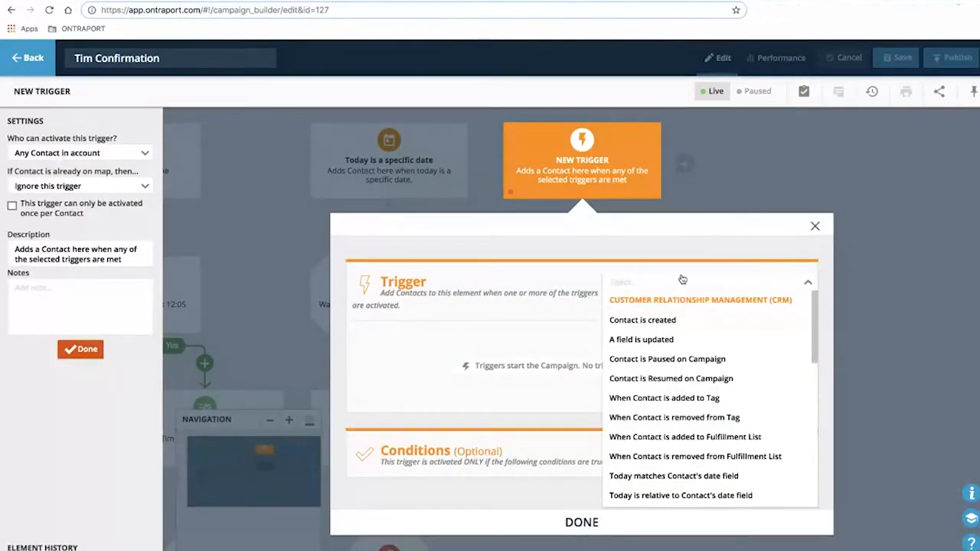
text(date)
click(663, 360)
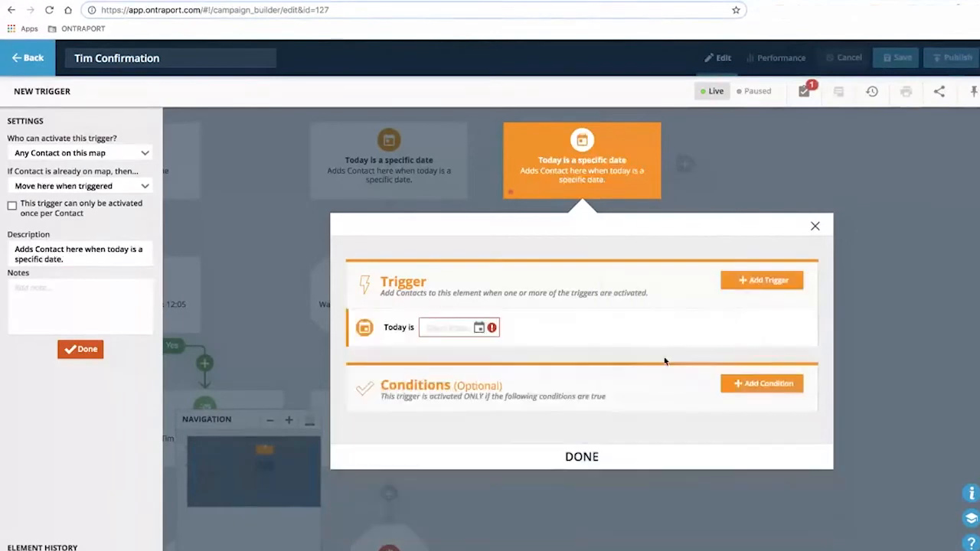
click(459, 331)
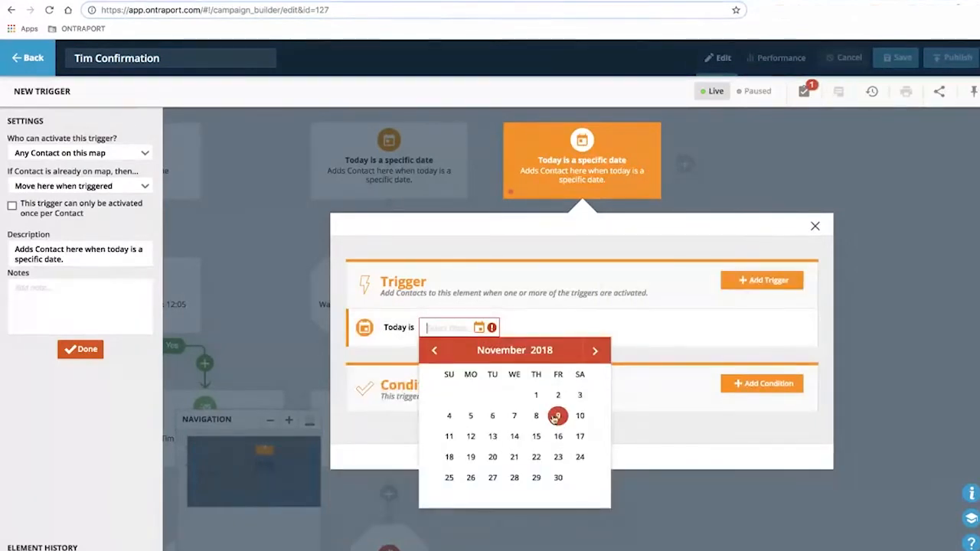
click(558, 418)
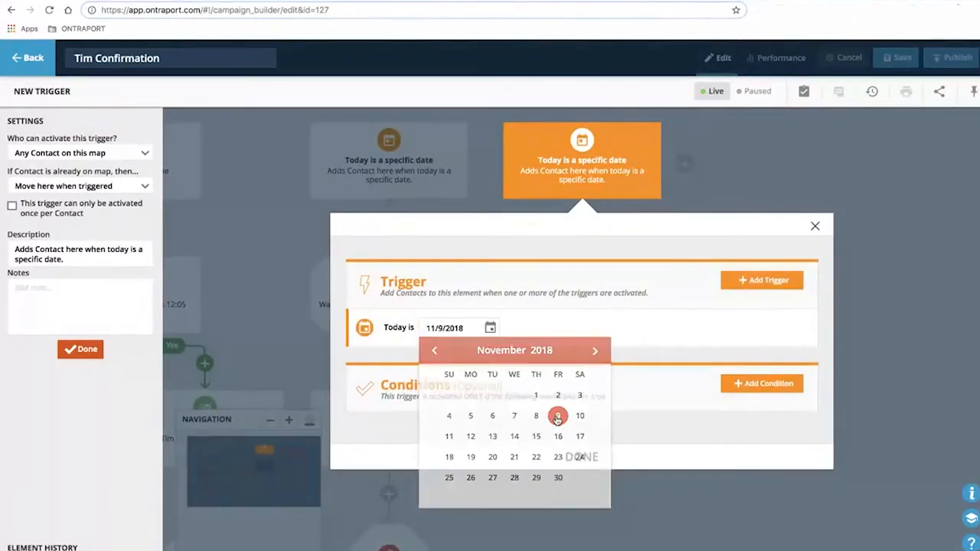
click(635, 451)
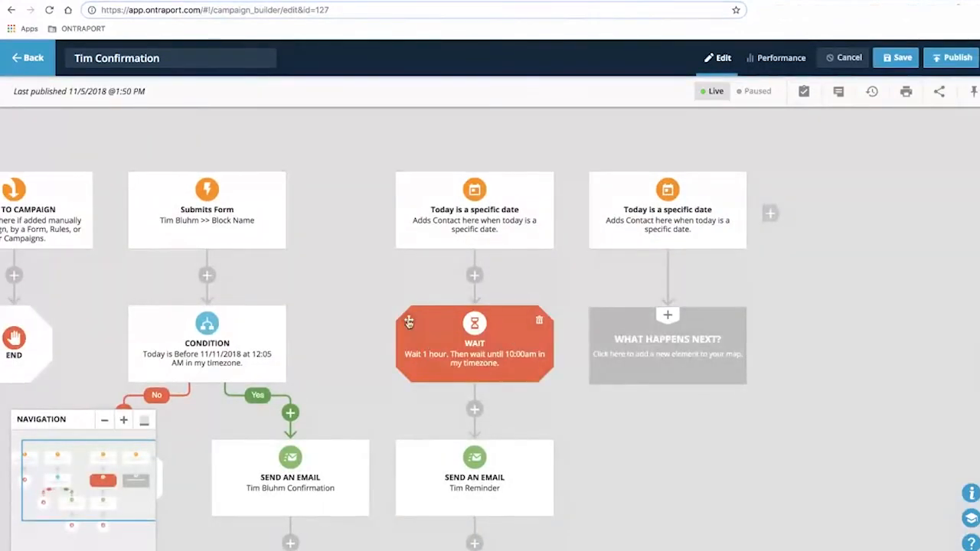
Copy only the Wait element from the existing date trigger's branch into the empty slot under the new date trigger
drag(408, 321, 651, 329)
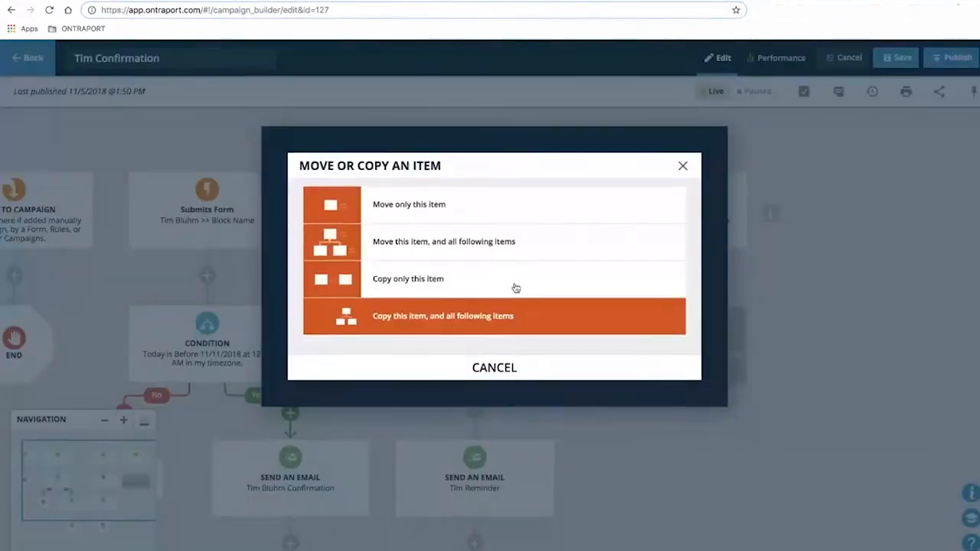
click(432, 280)
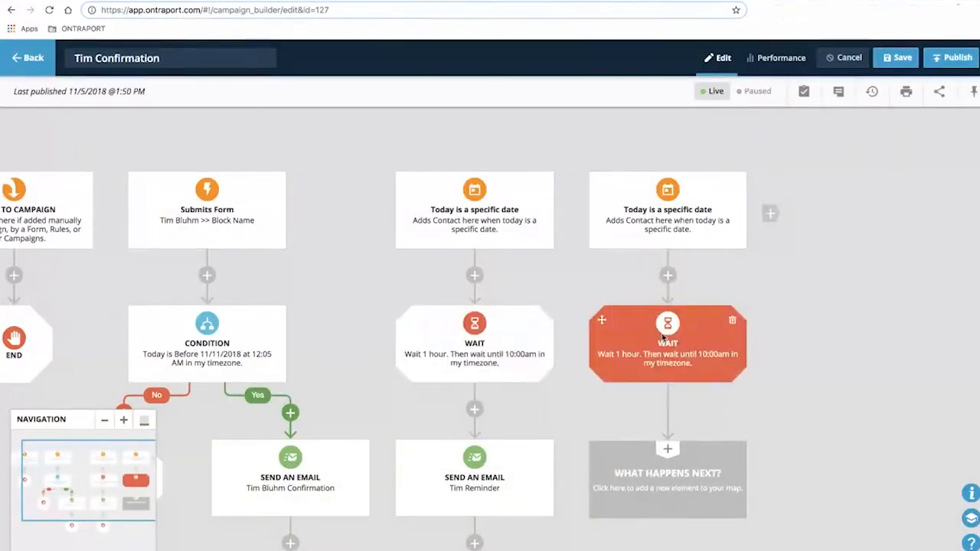
scroll(724, 329, down, 3)
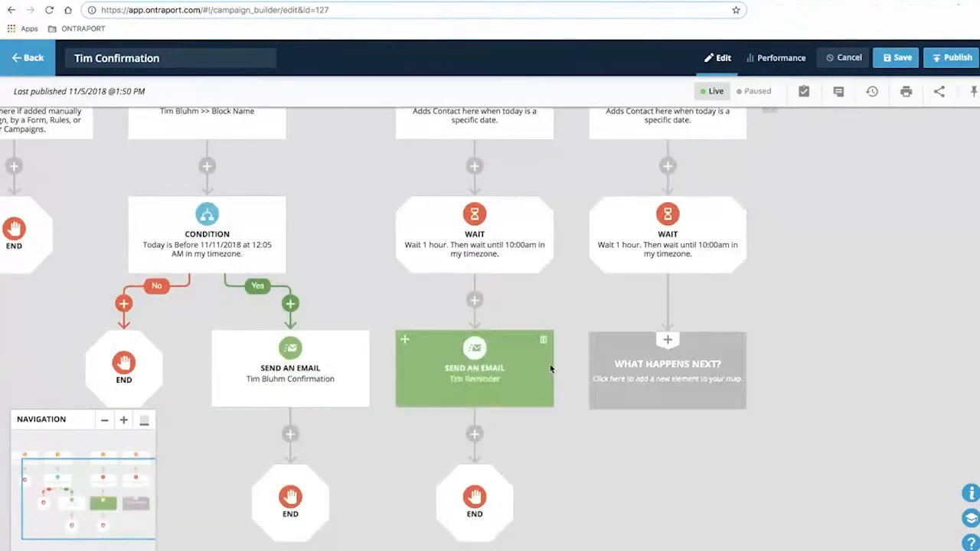
scroll(666, 354, down, 1)
scroll(666, 353, right, 1)
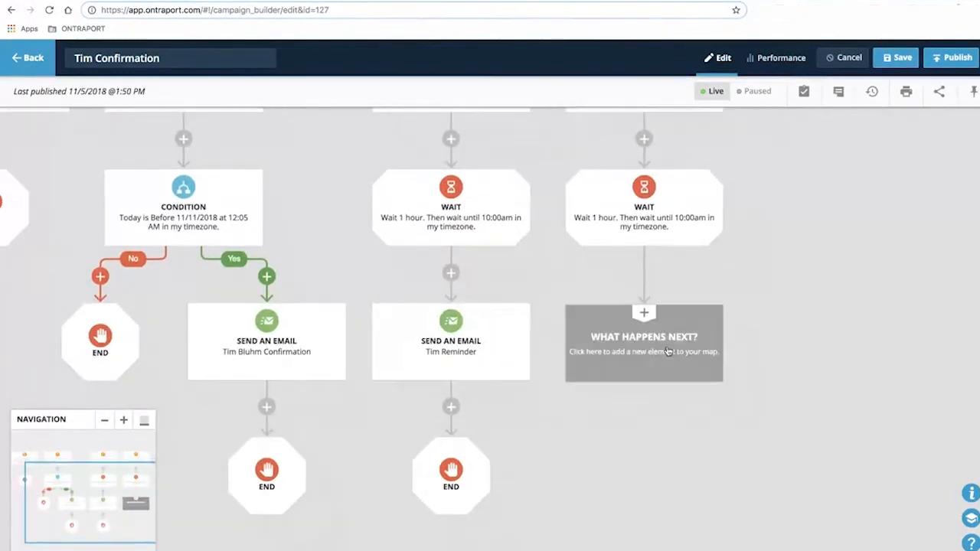
Add a Send an Email element below the newly copied Wait element and finish that branch with an End element
click(601, 347)
click(342, 333)
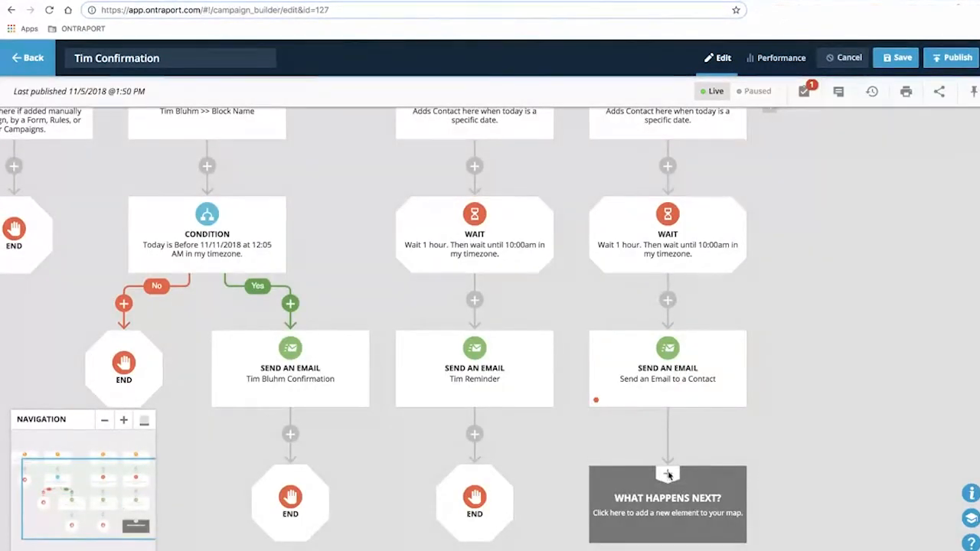
click(667, 476)
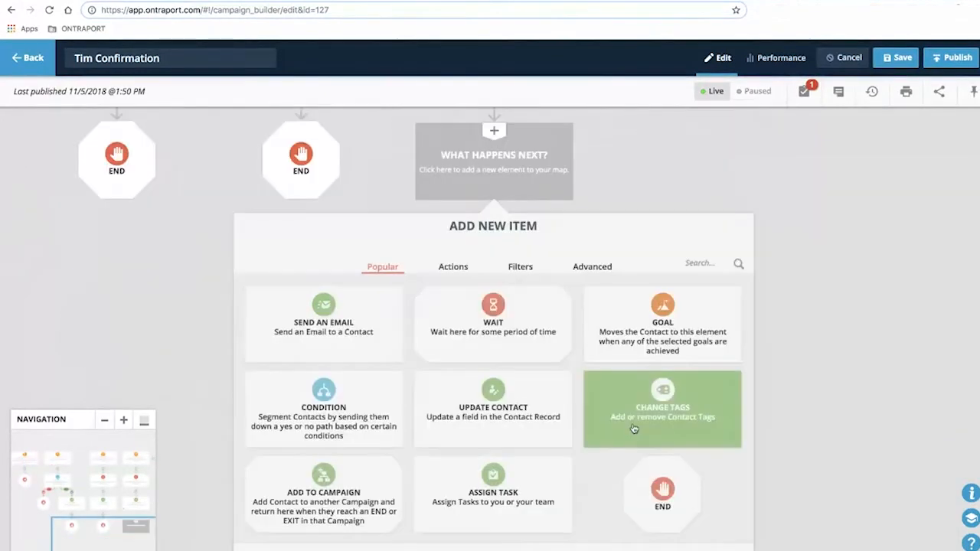
click(662, 493)
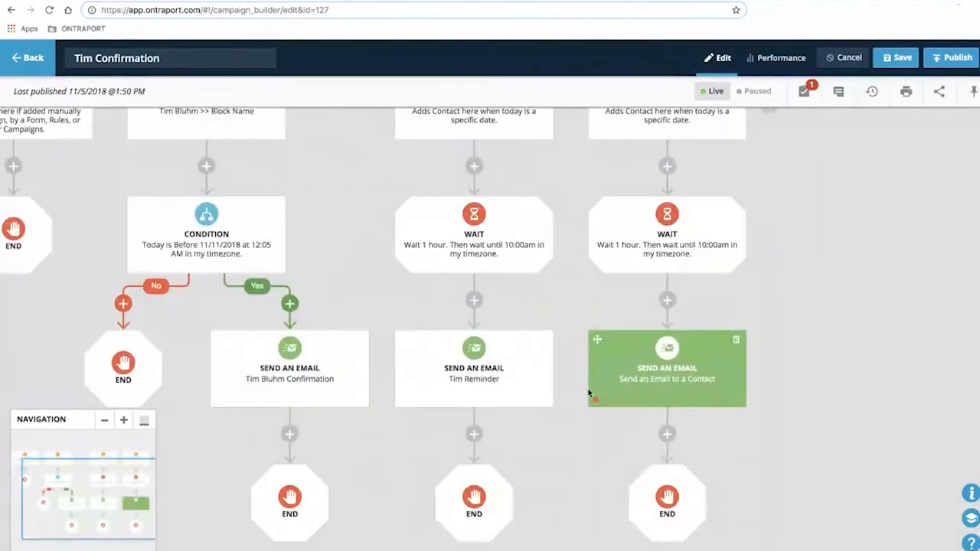
Create a new message named "Tim - Cancel?" for the new Send an Email element and open it for editing
click(666, 367)
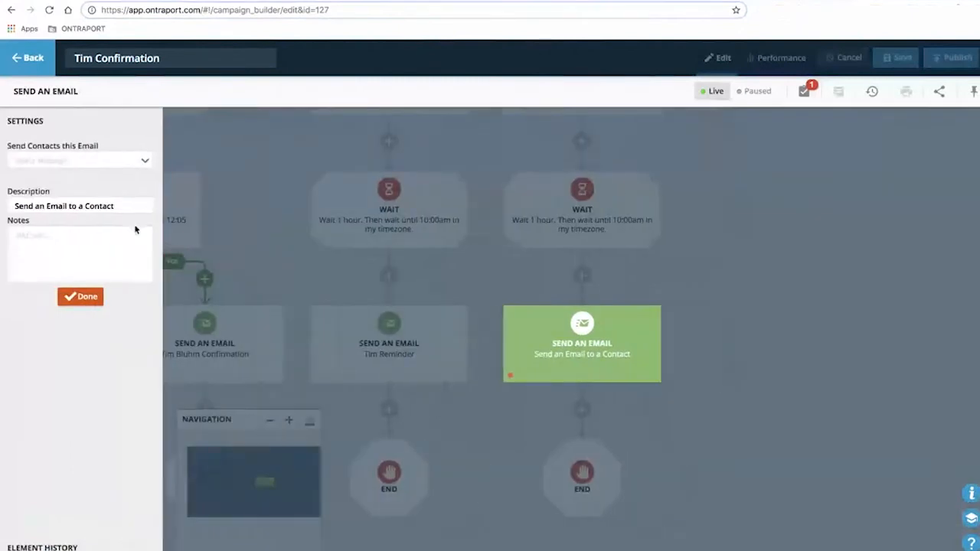
click(74, 163)
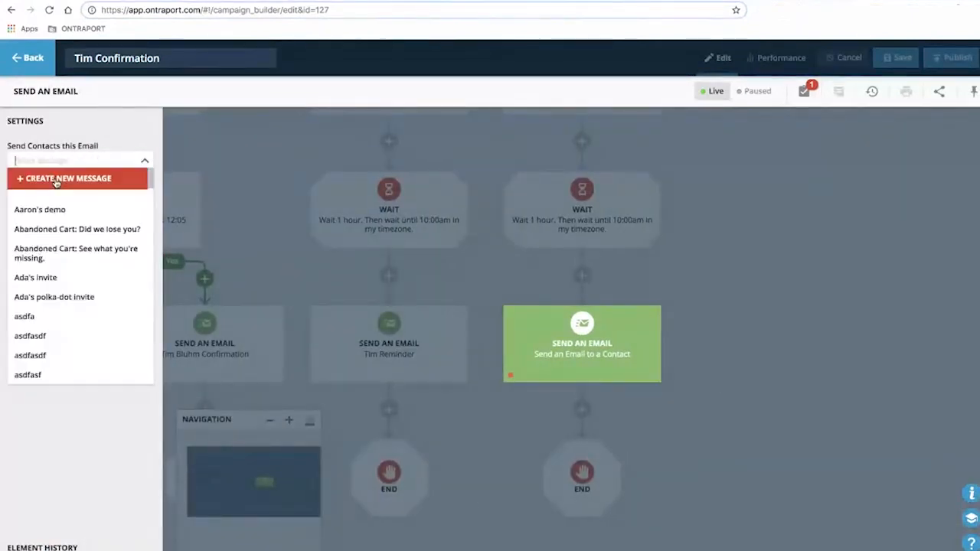
click(55, 176)
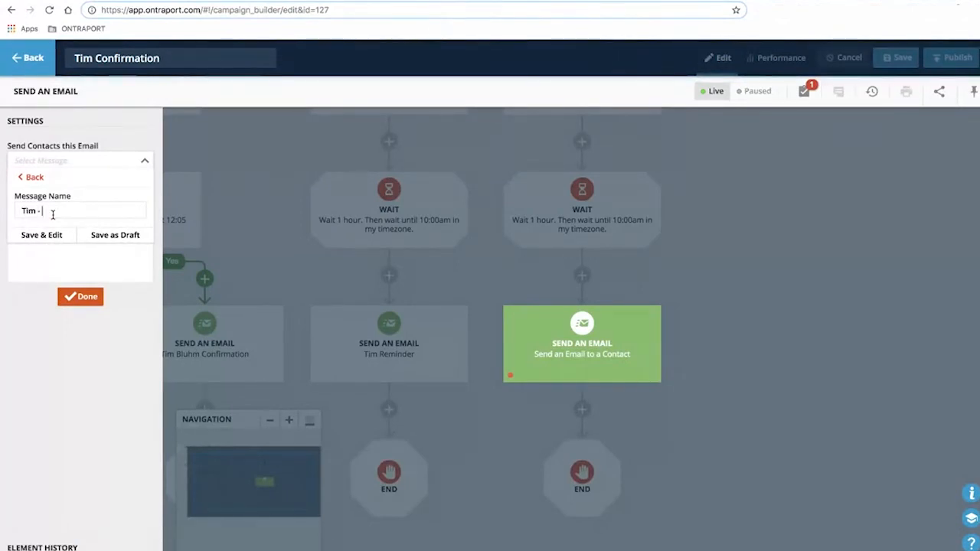
text(Tim - Cancel?)
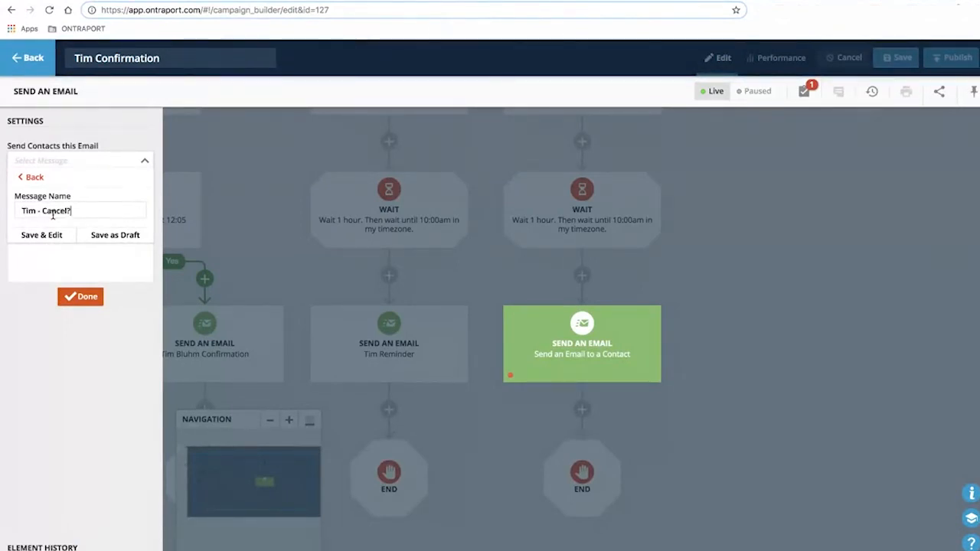
click(53, 237)
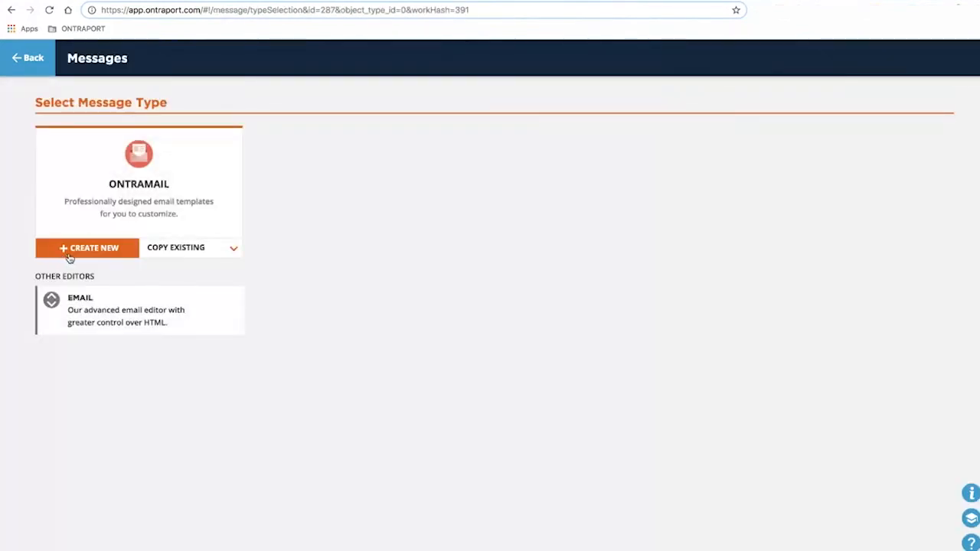
Base the new message on a copy of the existing ONTRAmail message "Tim Reminder"
click(181, 251)
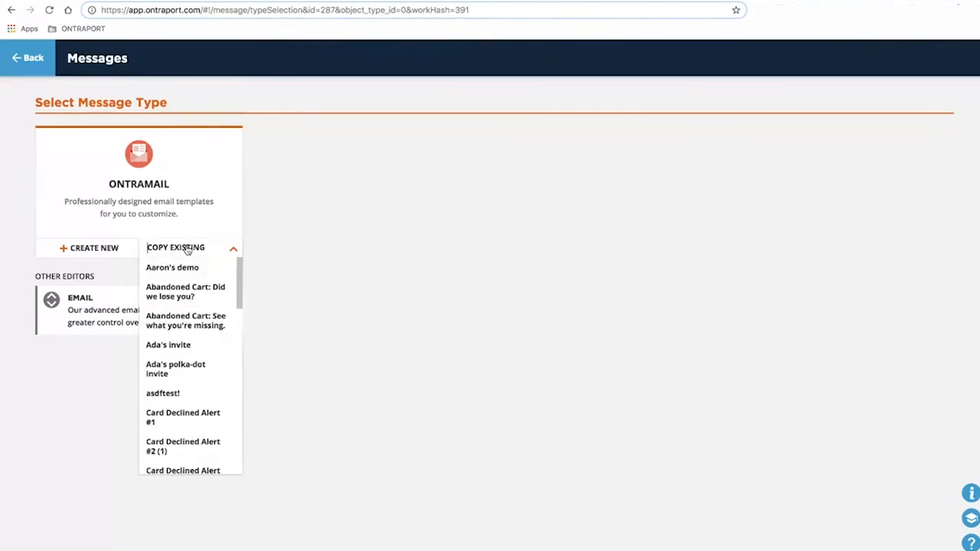
text(tim)
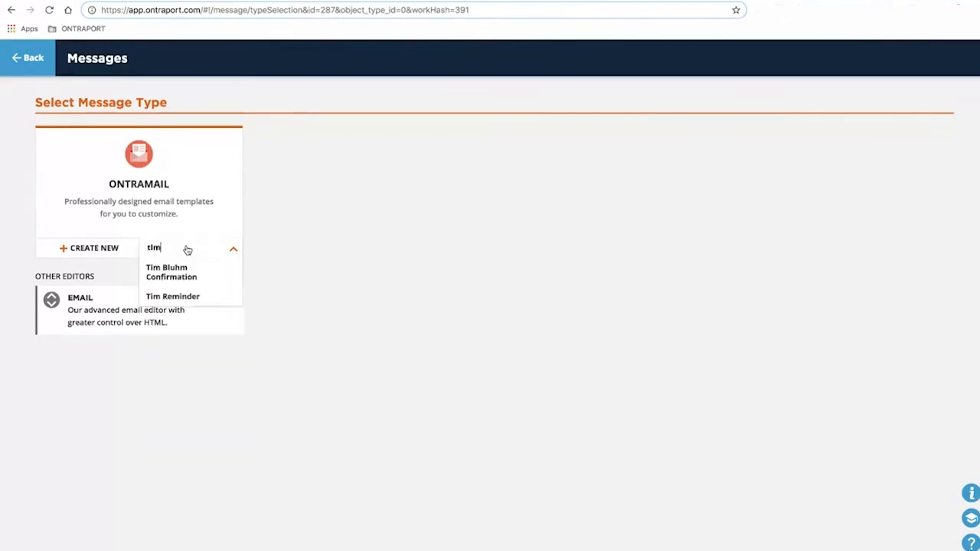
click(185, 299)
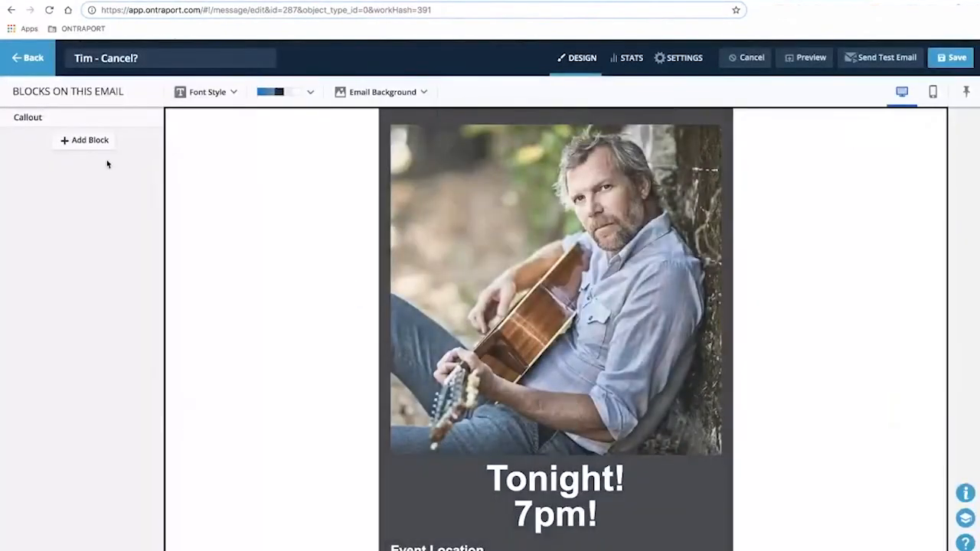
Look over the copied email, open its Callout block for editing and switch off the Contact Content element
scroll(535, 314, down, 2)
scroll(584, 334, up, 1)
scroll(574, 326, up, 1)
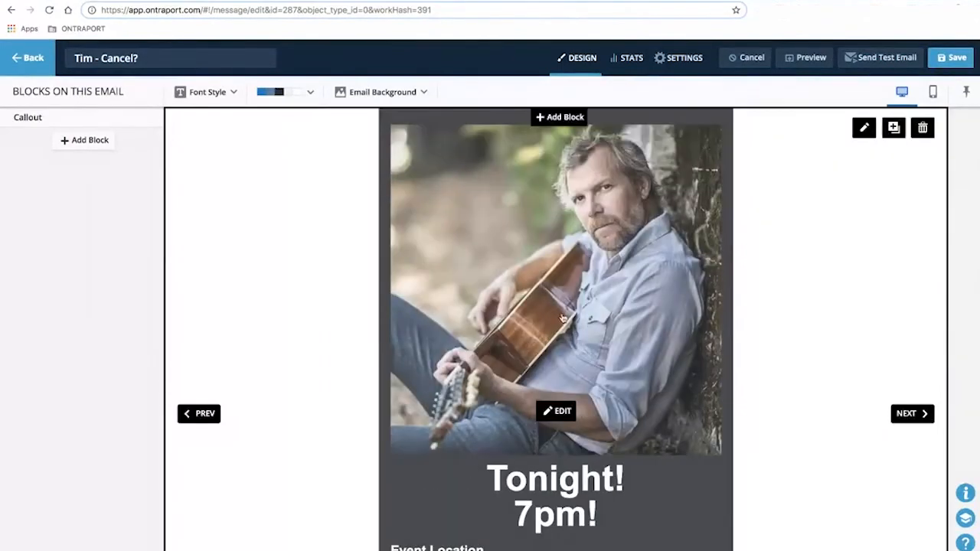
scroll(564, 332, down, 2)
click(561, 374)
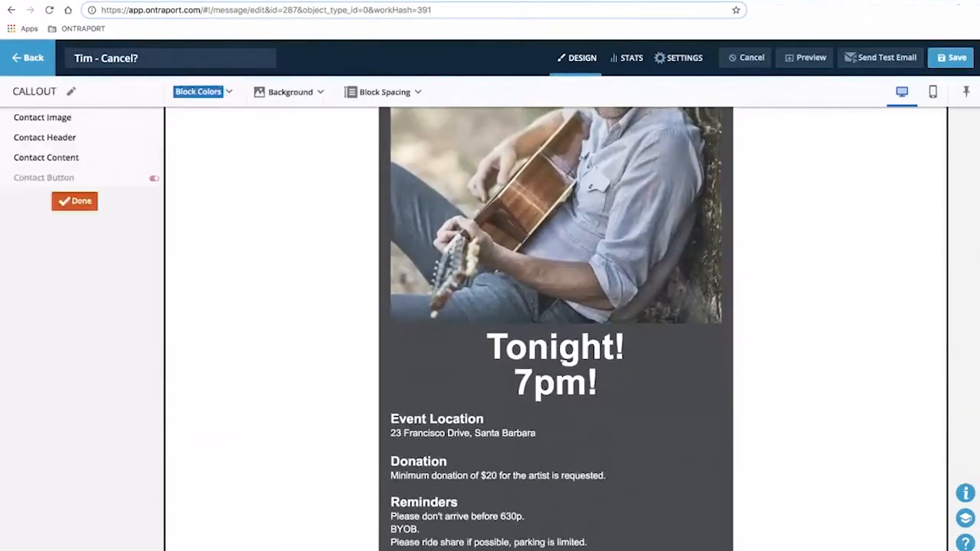
scroll(569, 425, up, 2)
scroll(459, 398, down, 1)
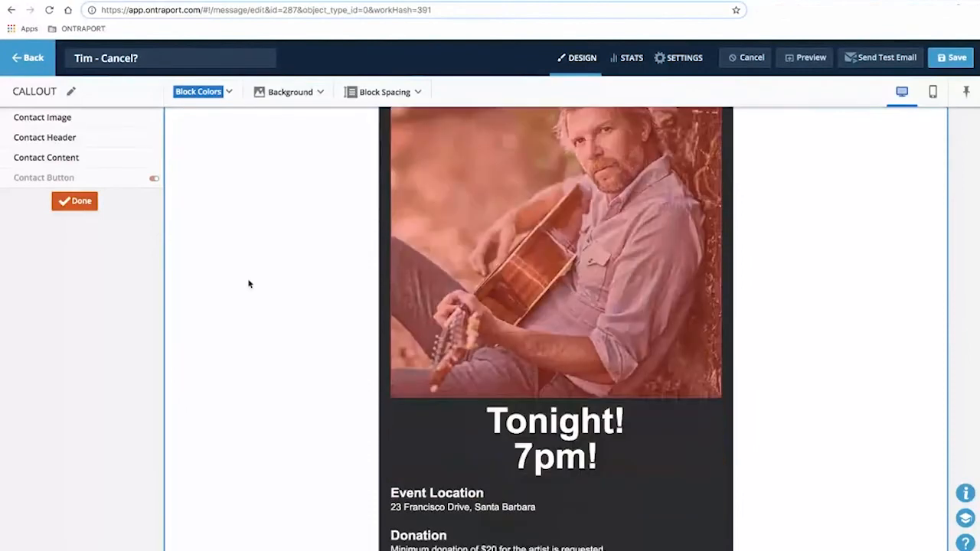
click(152, 161)
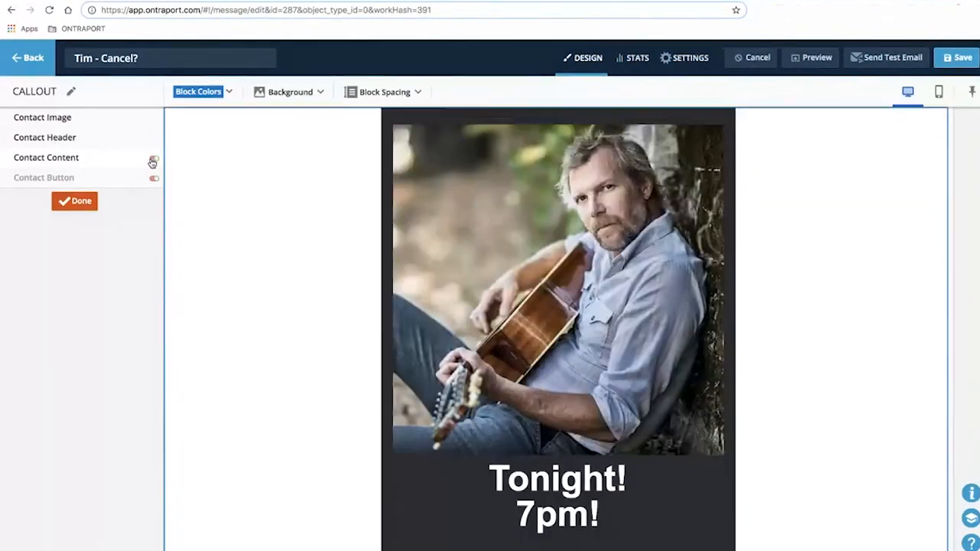
Replace the Callout block's header text with "Show is sold out! Are you still coming?"
click(553, 495)
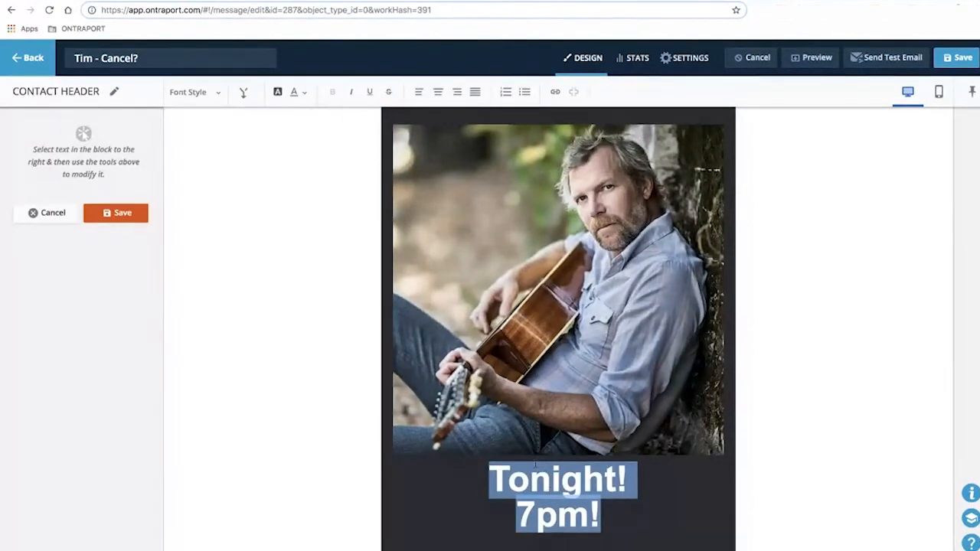
text(Ne)
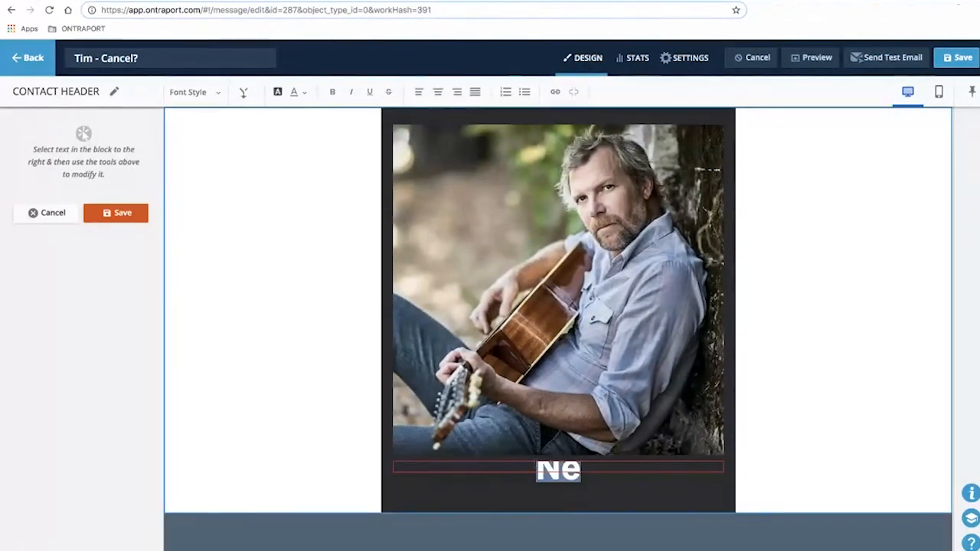
text(Snow is sold )
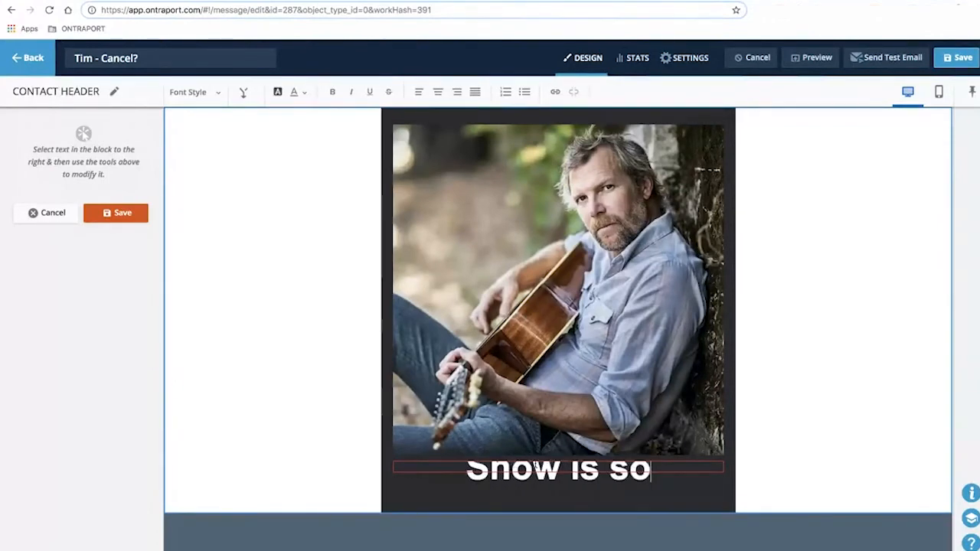
text(out!)
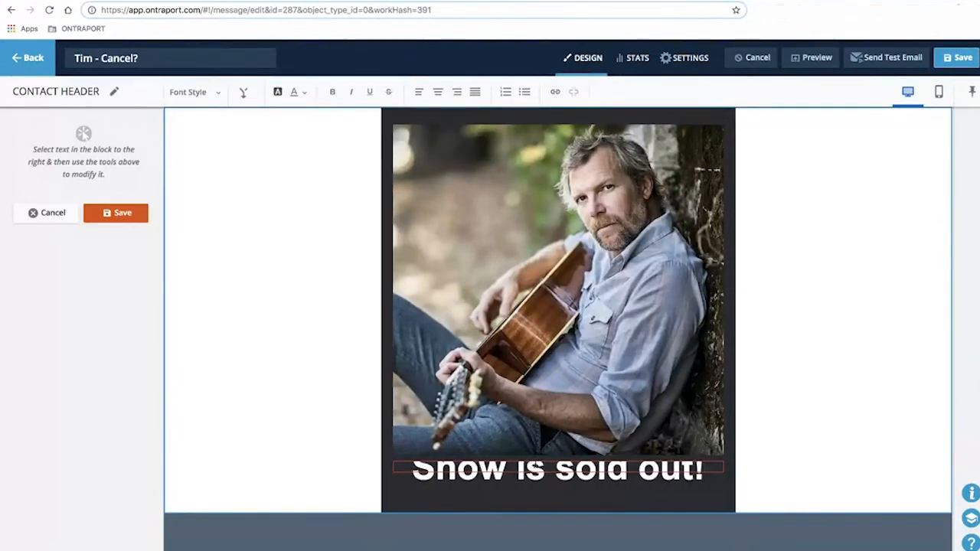
key(Return)
text(Ne)
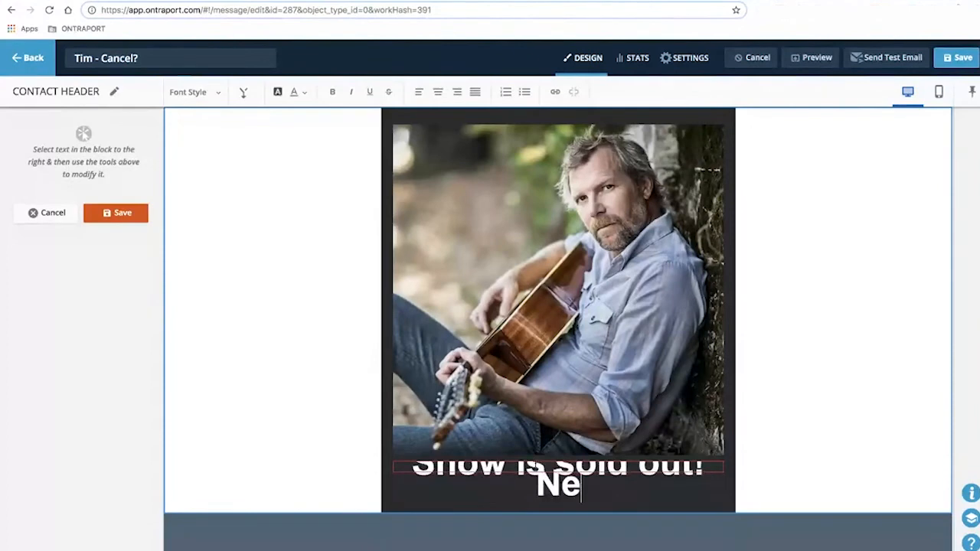
key(BackSpace)
key(BackSpace)
key(BackSpace)
text(Are you)
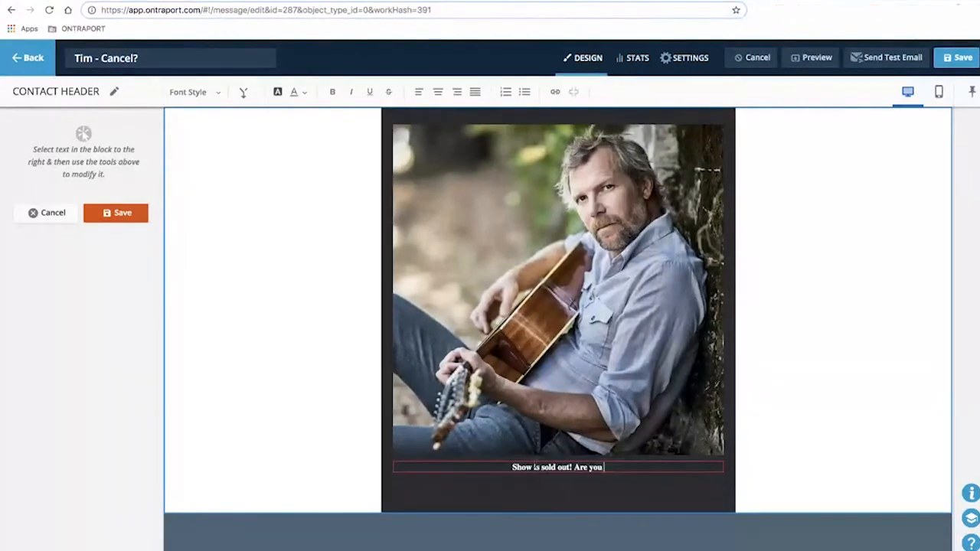
text( still coming?)
Apply a large heading font style to the entire header text and save the Contact Header
triple_click(537, 467)
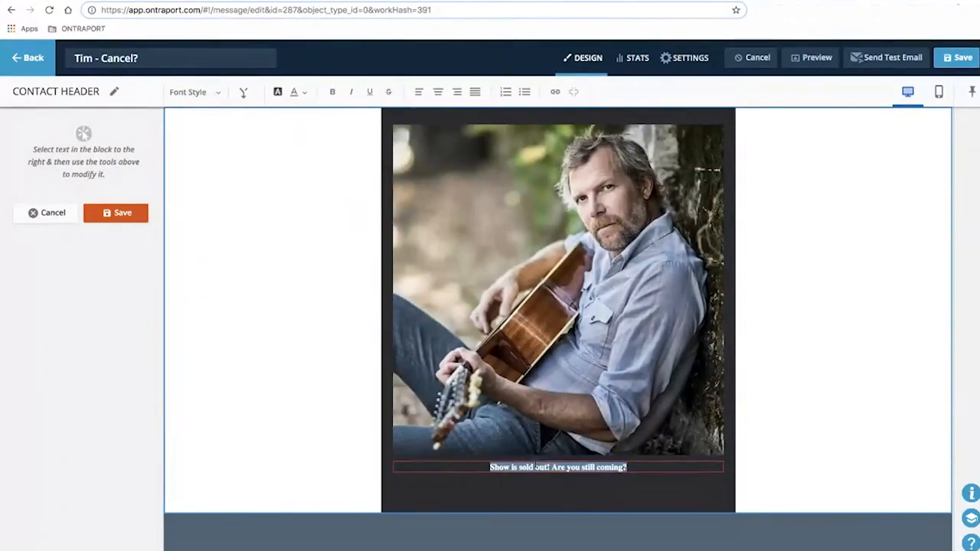
click(194, 92)
click(222, 123)
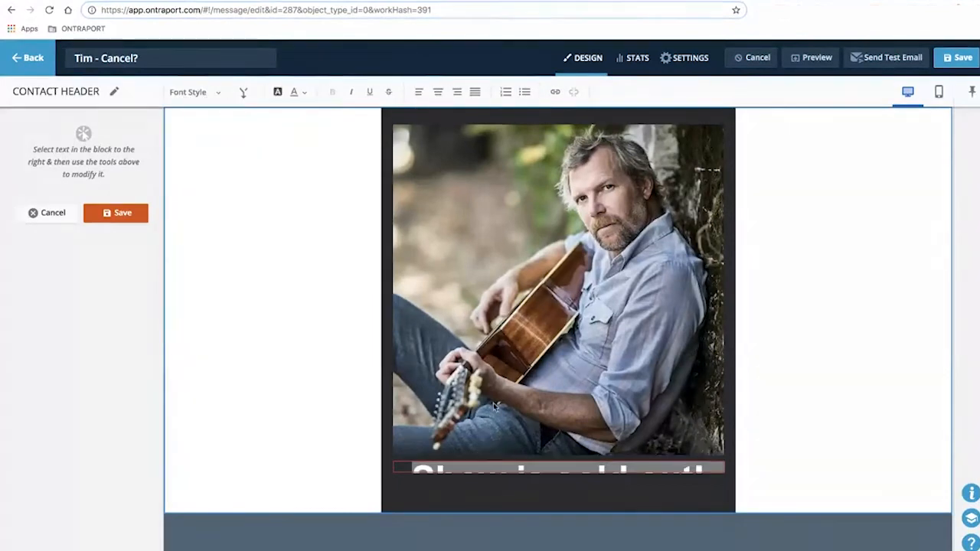
scroll(351, 433, down, 1)
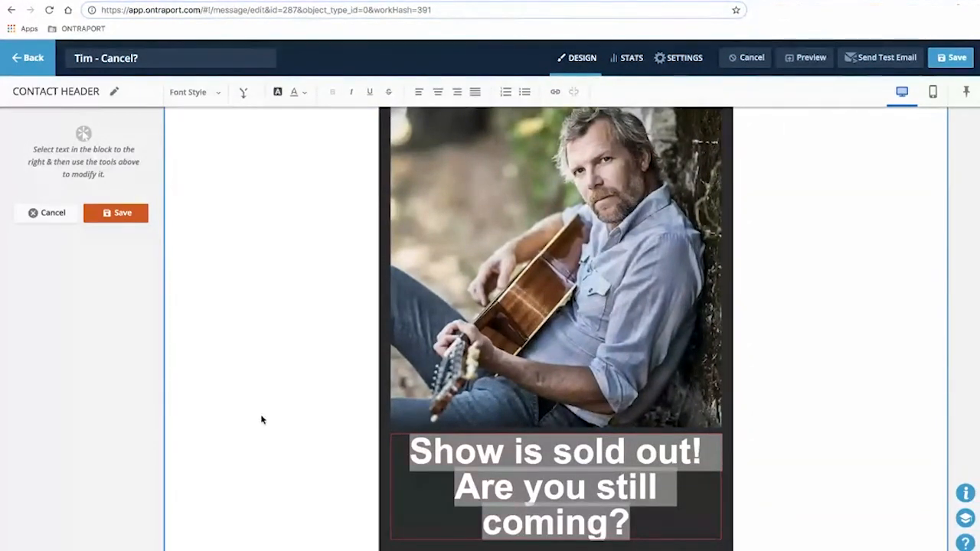
click(119, 215)
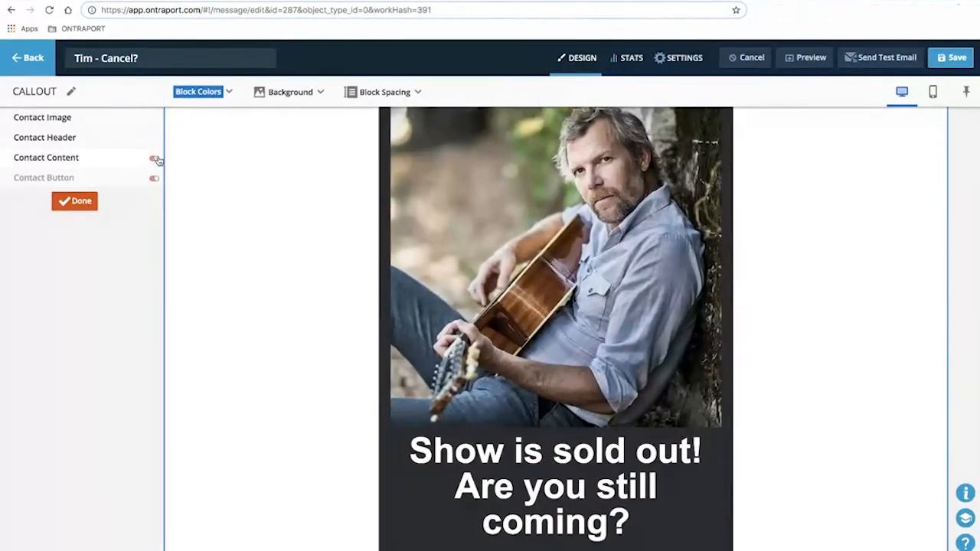
Replace the Callout block's Contact Content text with the opening "Hey, we only have a small space, so if you're not"
scroll(306, 330, down, 3)
click(520, 472)
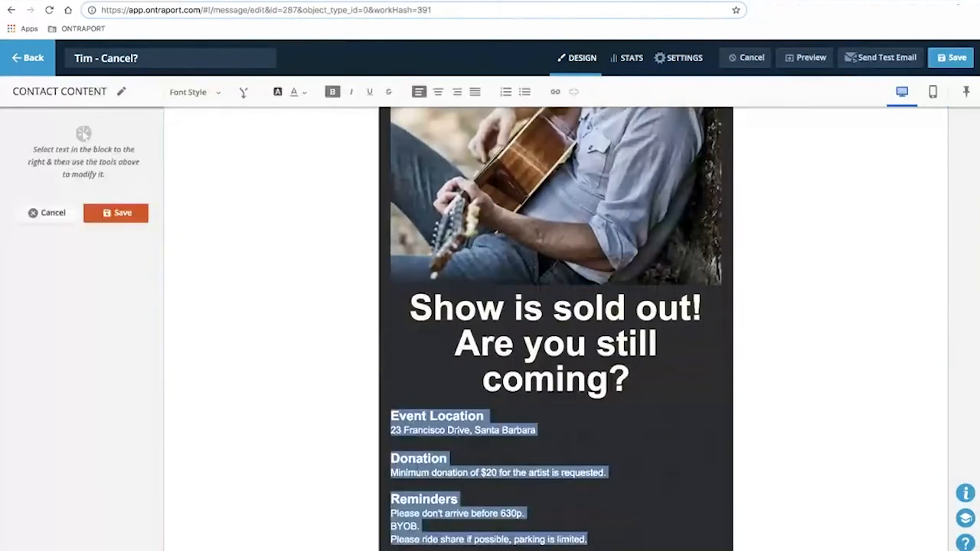
text(Hey, )
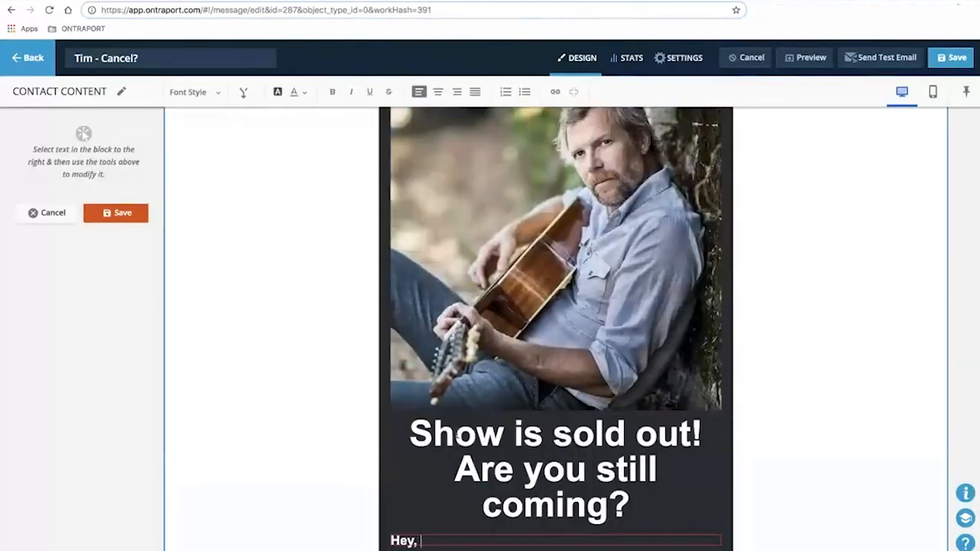
text(we onl)
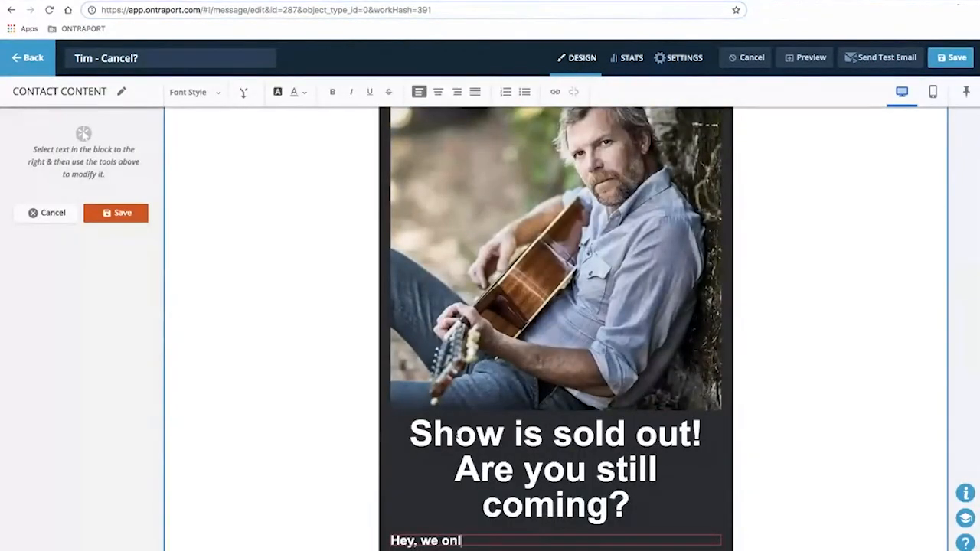
text(y have a few spac)
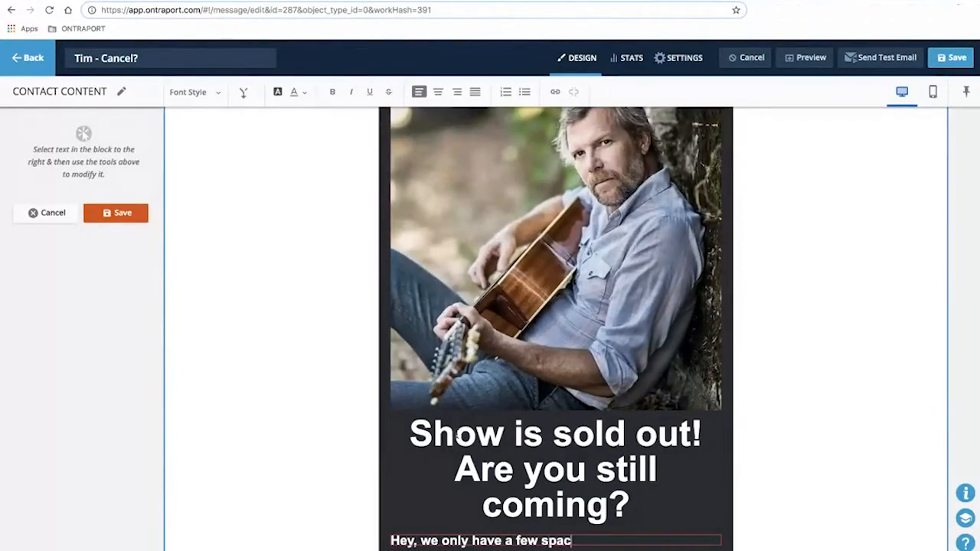
key(ctrl+shift+Left)
key(ctrl+shift+Left)
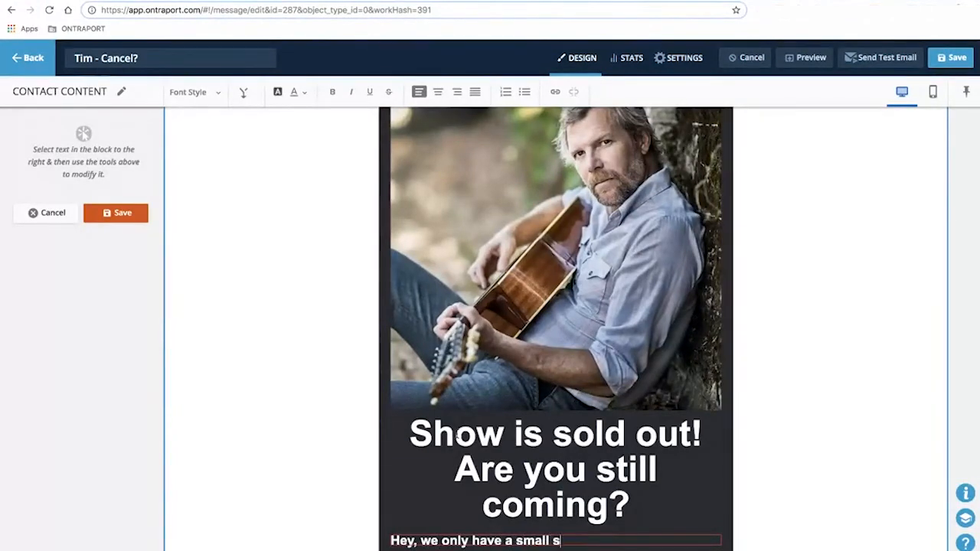
text(pace, so if yo)
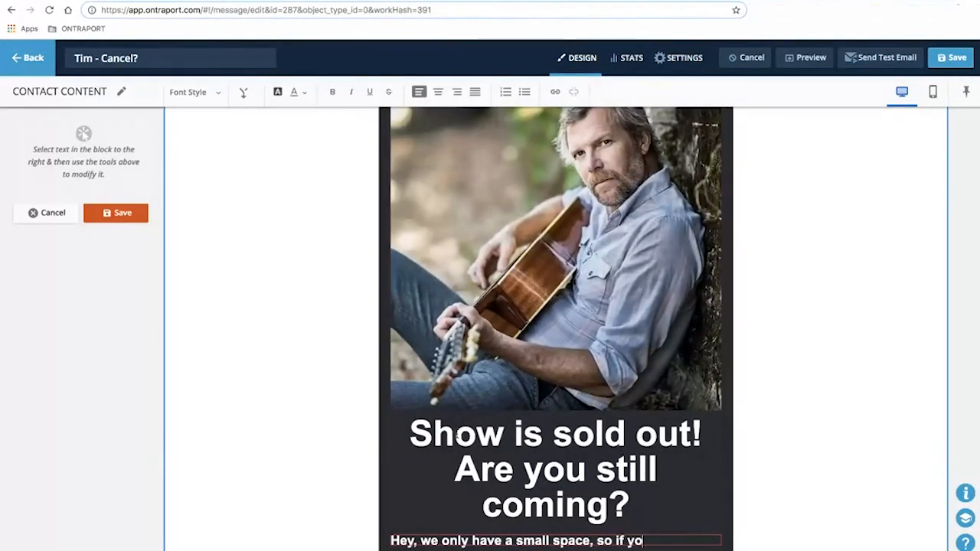
text(u're not go)
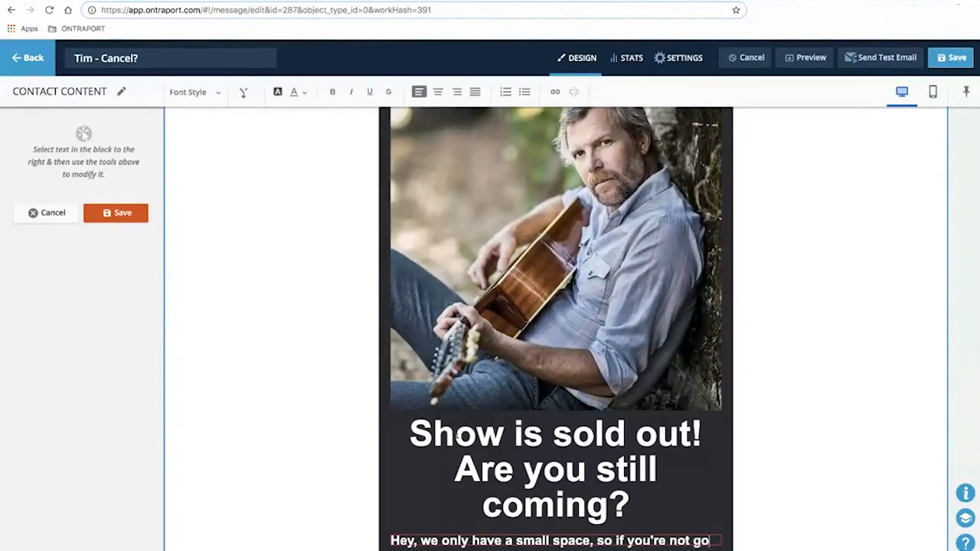
Complete the message sentence with "going to make it will you let us know so we can make your spot available to someone else?"
text(ing to make it wil)
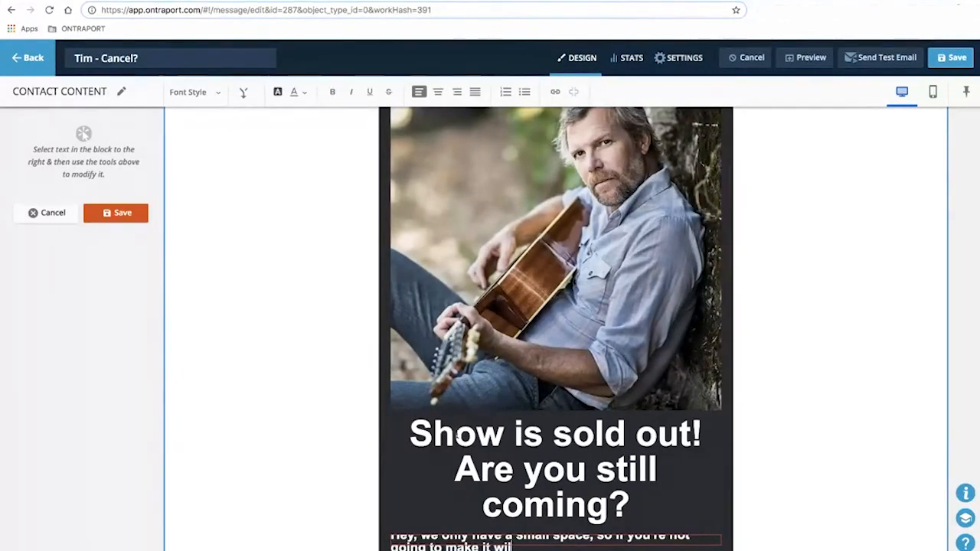
text(l you let us know)
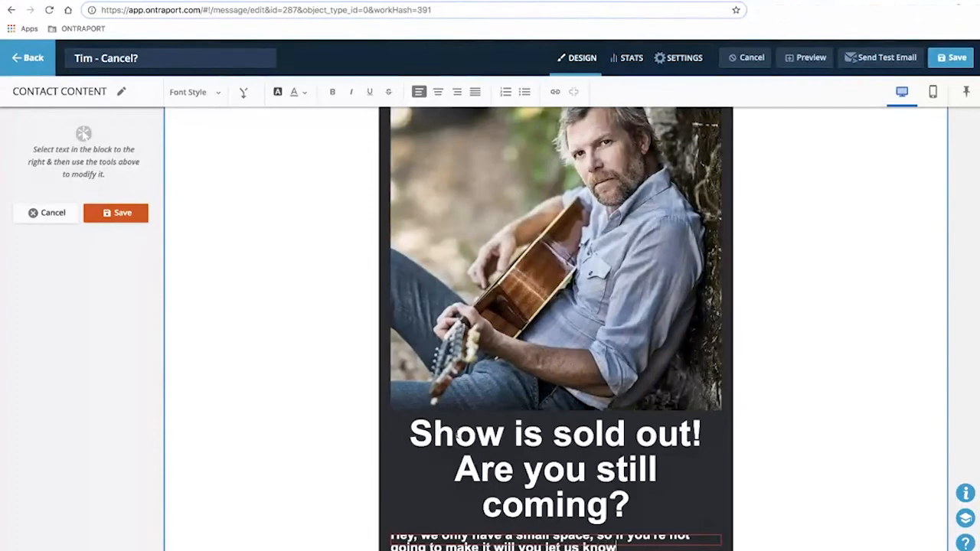
text( so we can)
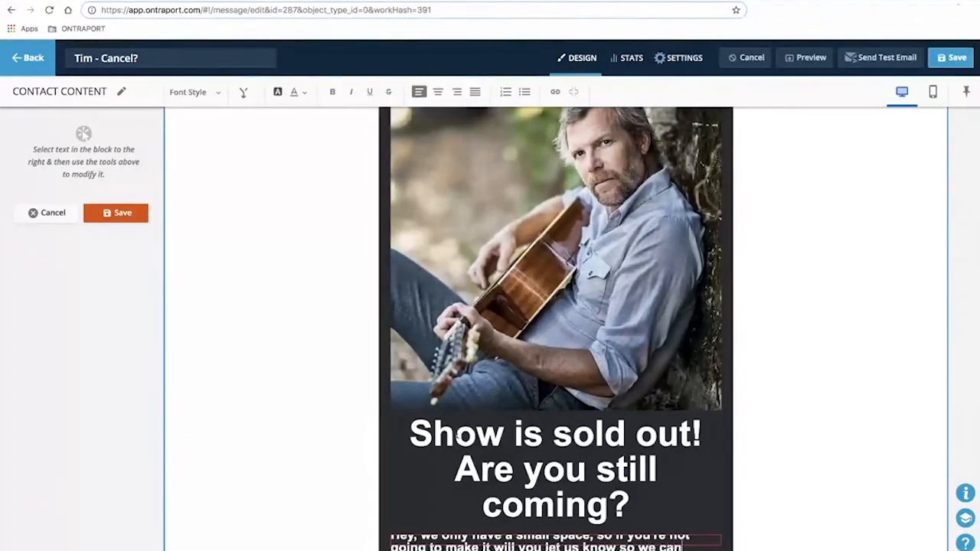
text( make)
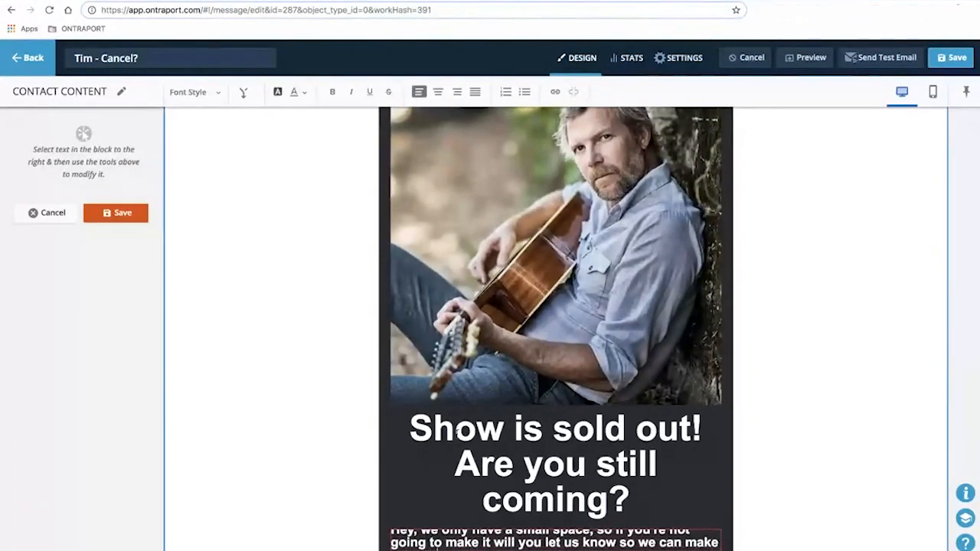
text( your spot available to)
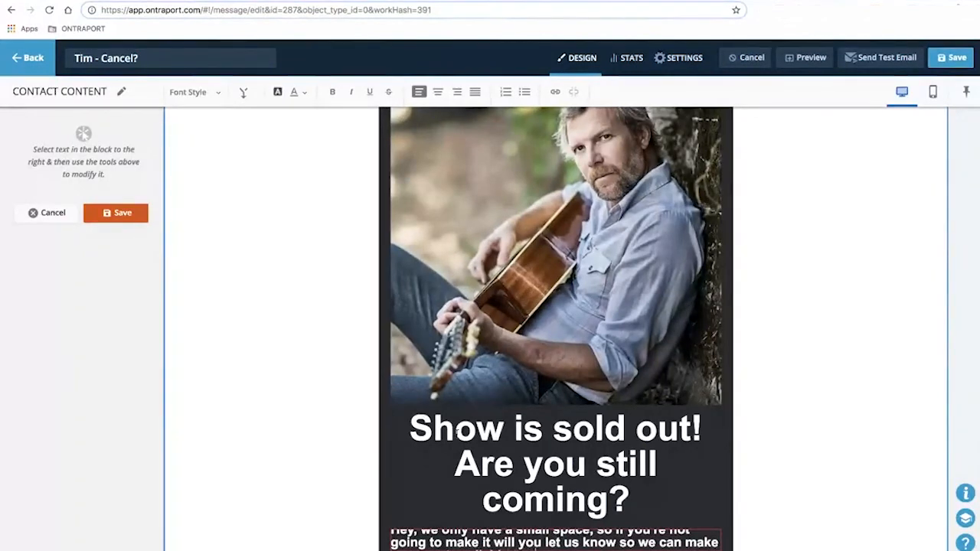
text( someone else?)
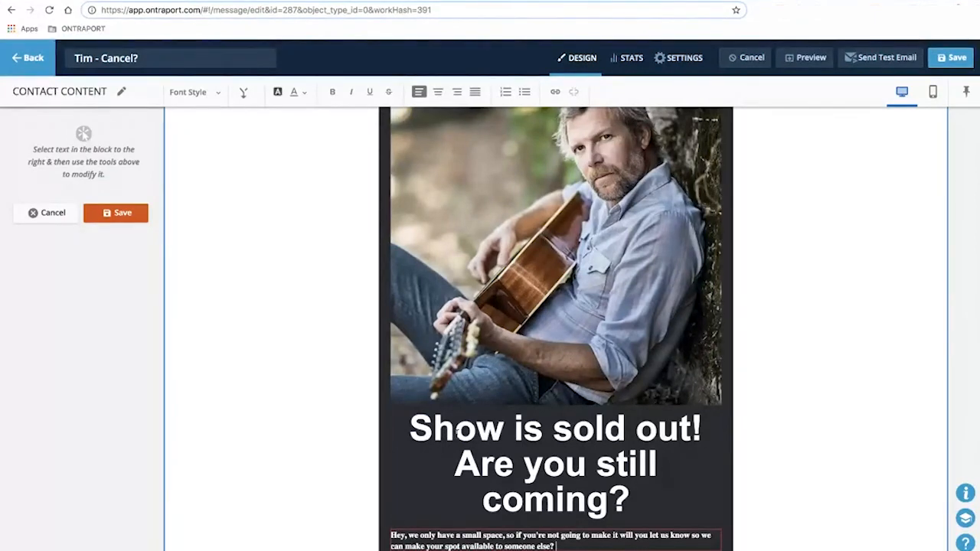
Apply the Large Body Text style to the whole paragraph, save the Contact Content and switch on the Contact Button
key(shift+Up)
key(shift+Home)
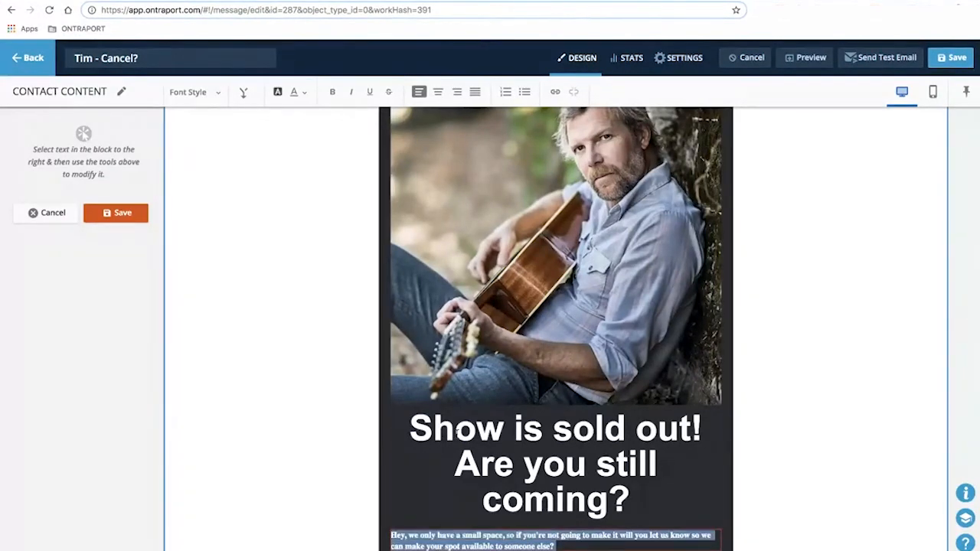
click(196, 91)
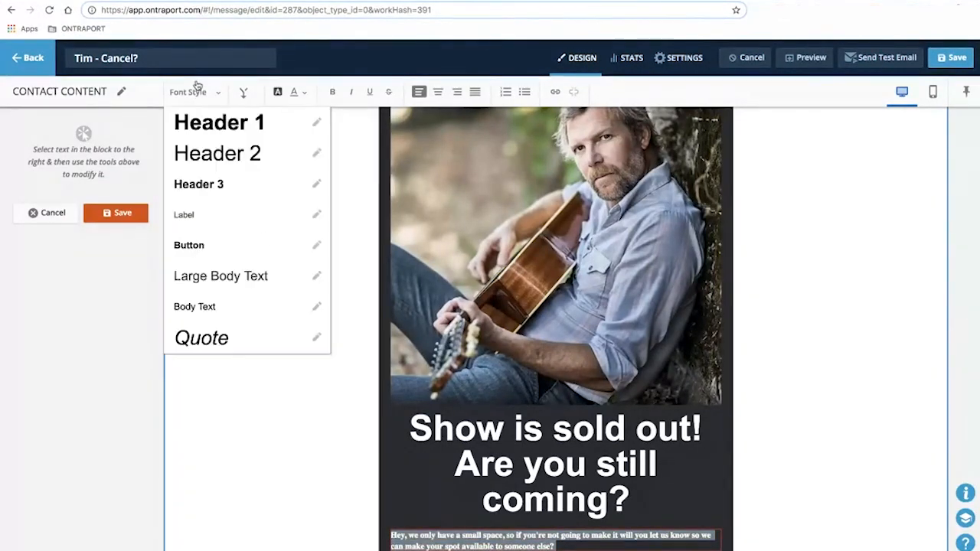
click(225, 277)
scroll(300, 412, down, 1)
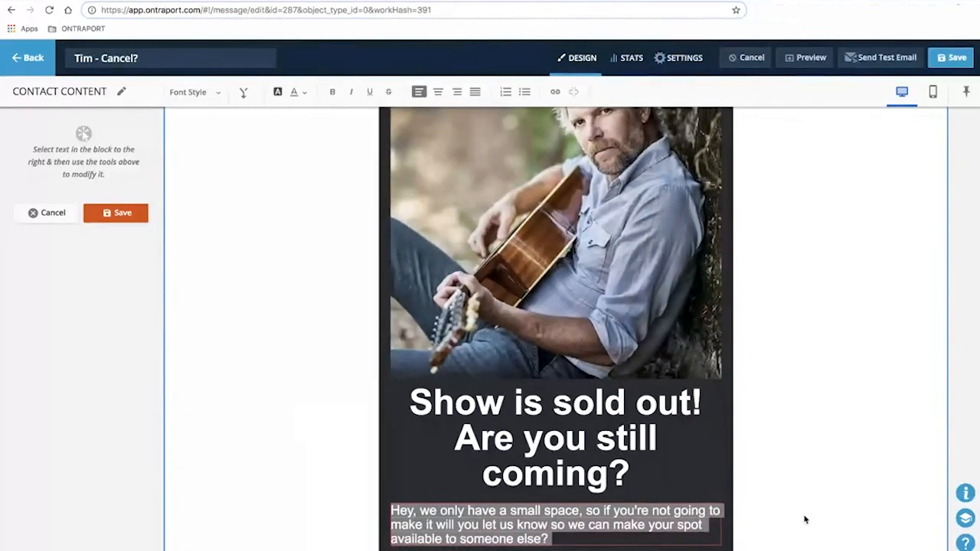
click(331, 490)
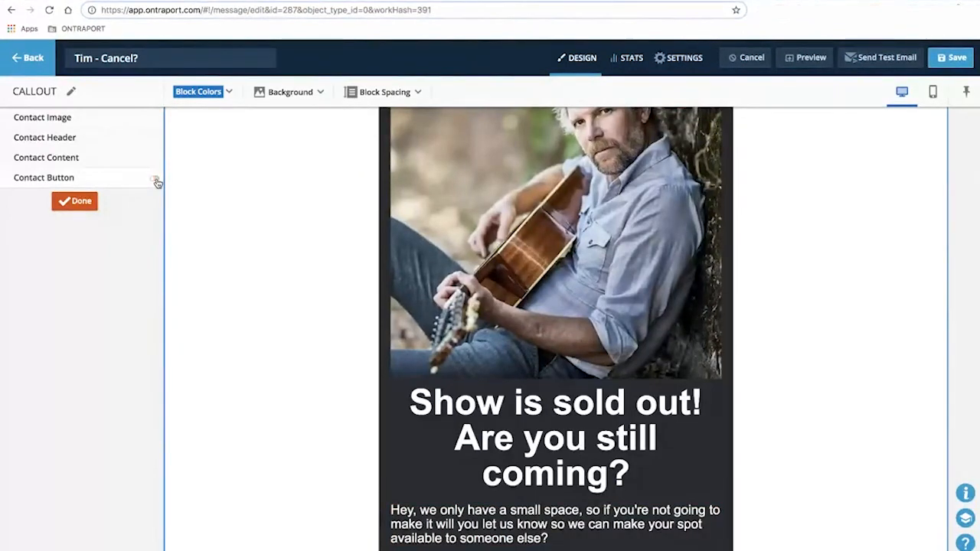
Label the Contact Button "I can't make it. Please give away my seat!", with the second sentence on its own line
scroll(357, 405, down, 1)
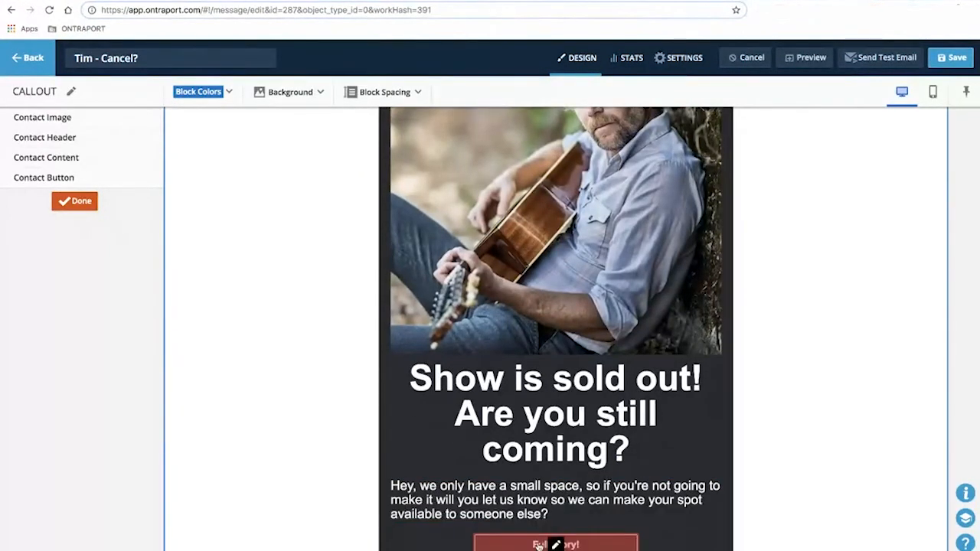
click(57, 178)
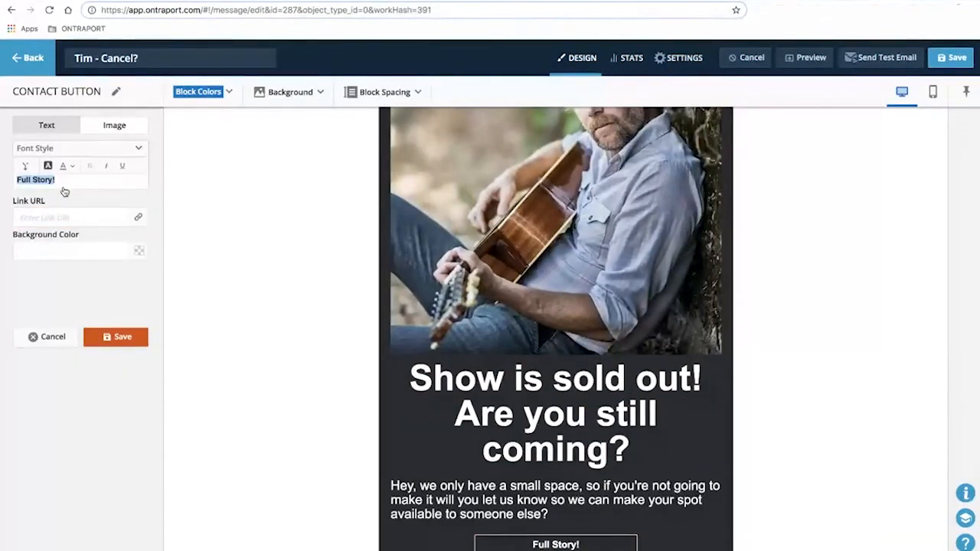
text(I)
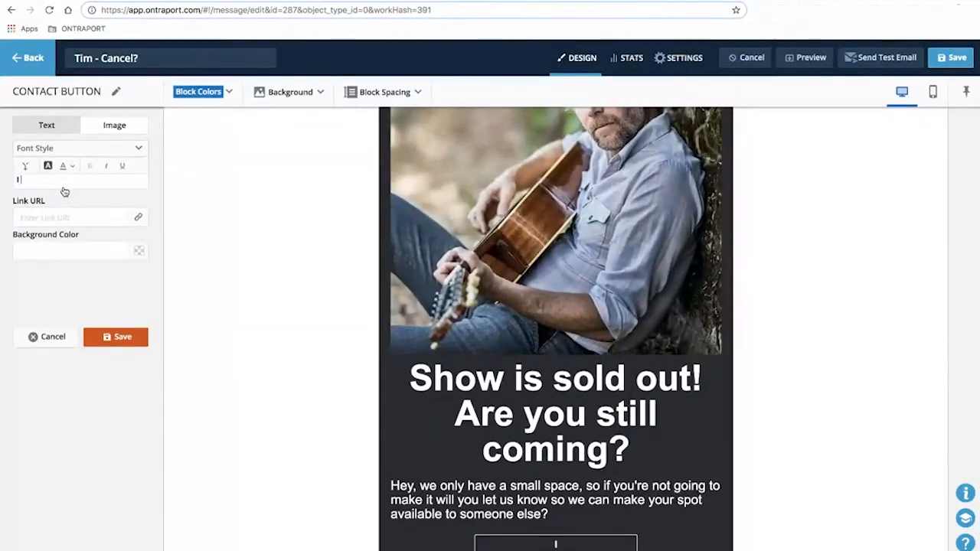
text( can't make)
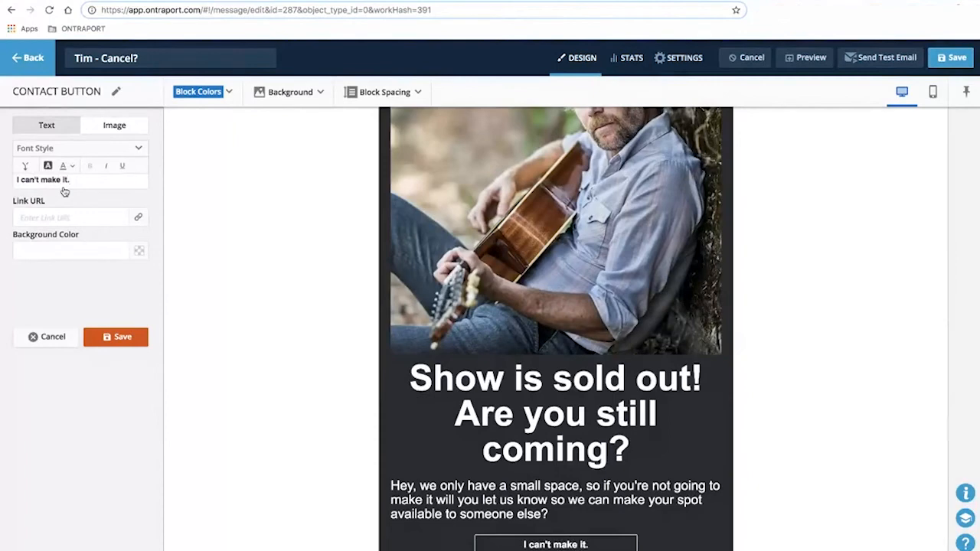
text( it. Please g)
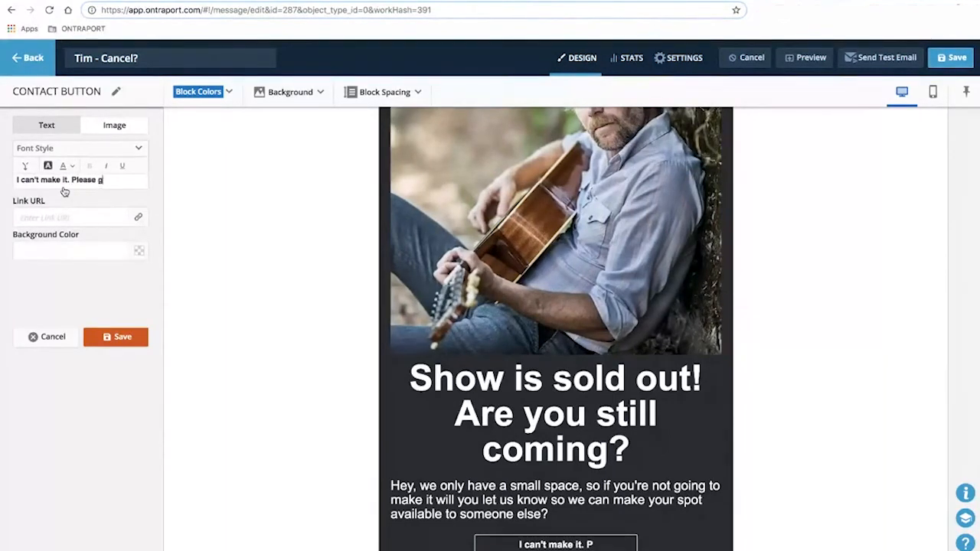
text(ive away my )
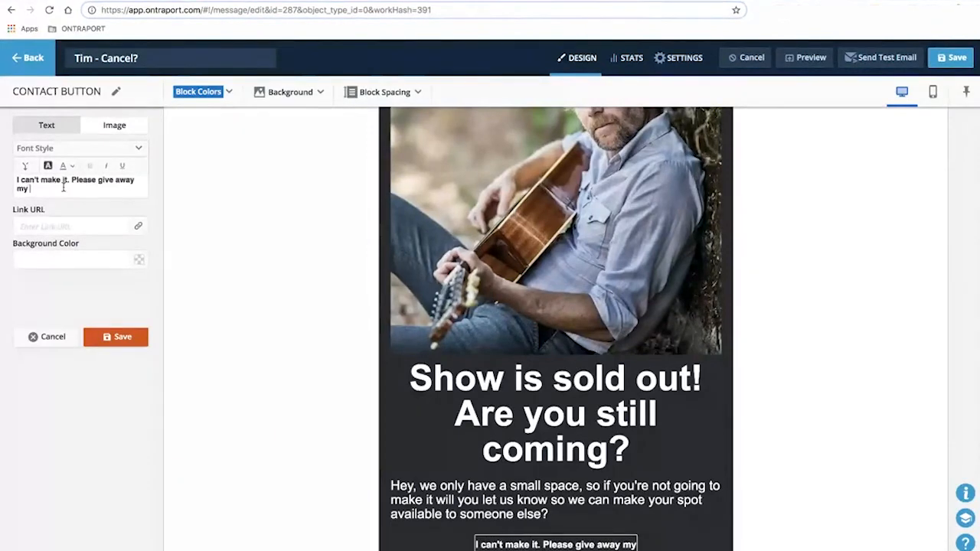
text(seat!)
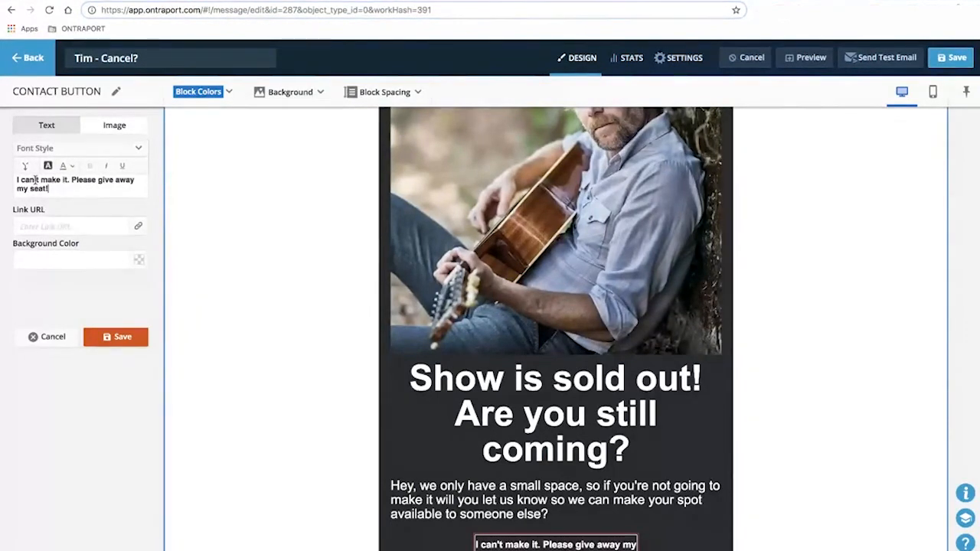
click(71, 180)
key(Return)
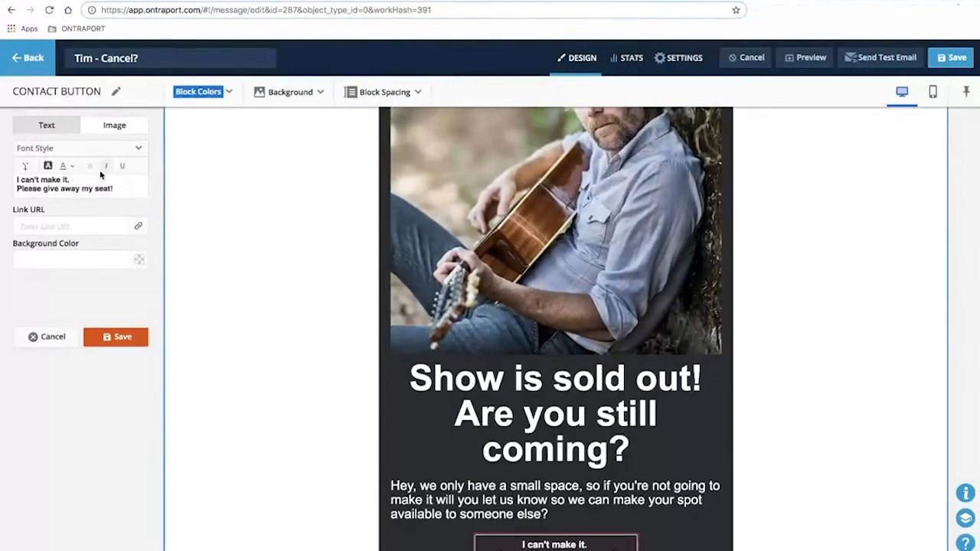
Start a new tracked link for the button, name it "Tim Cancel" and open its destination URL for entry
click(139, 228)
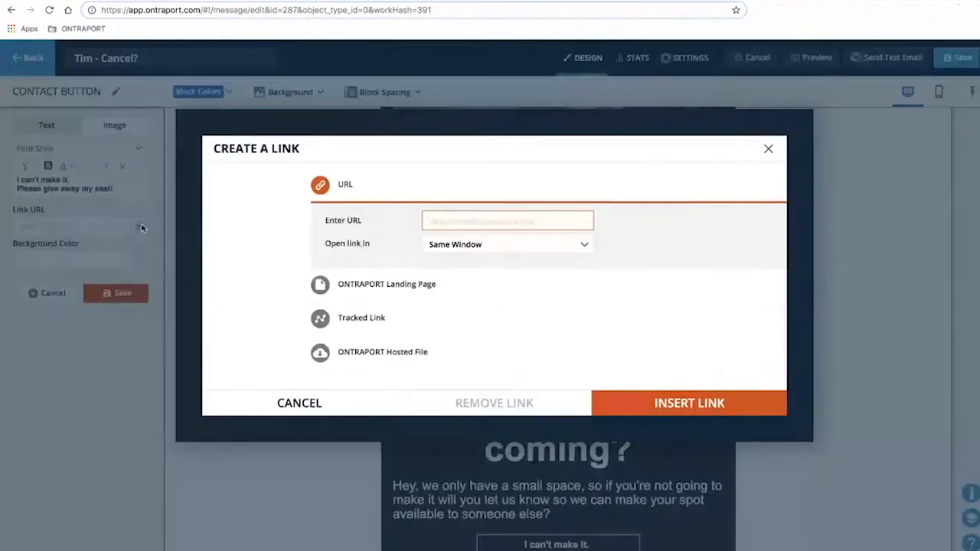
click(395, 321)
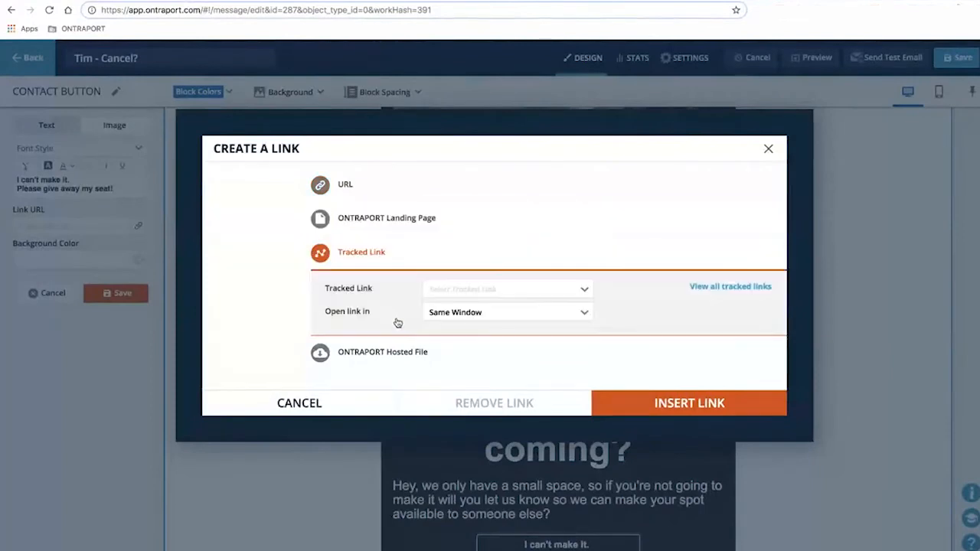
click(493, 299)
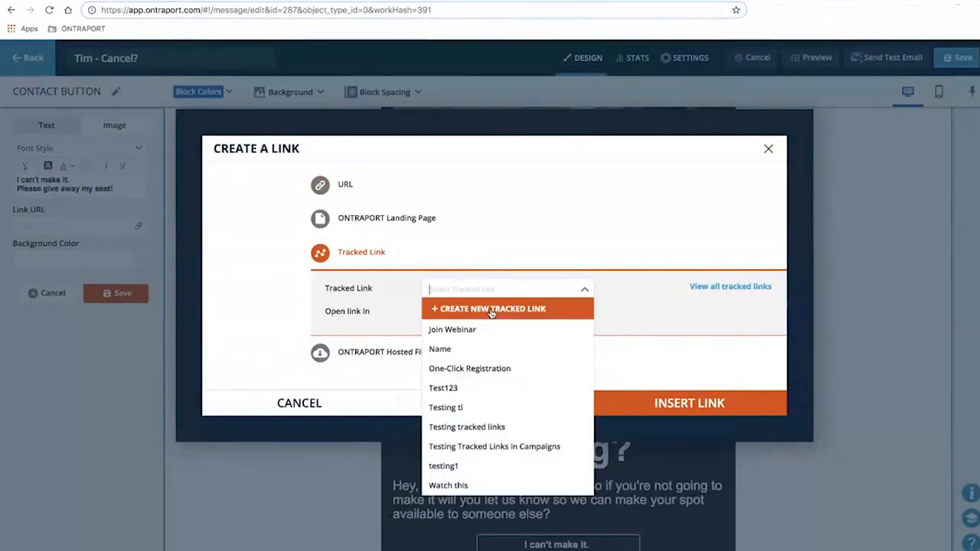
click(491, 309)
click(465, 348)
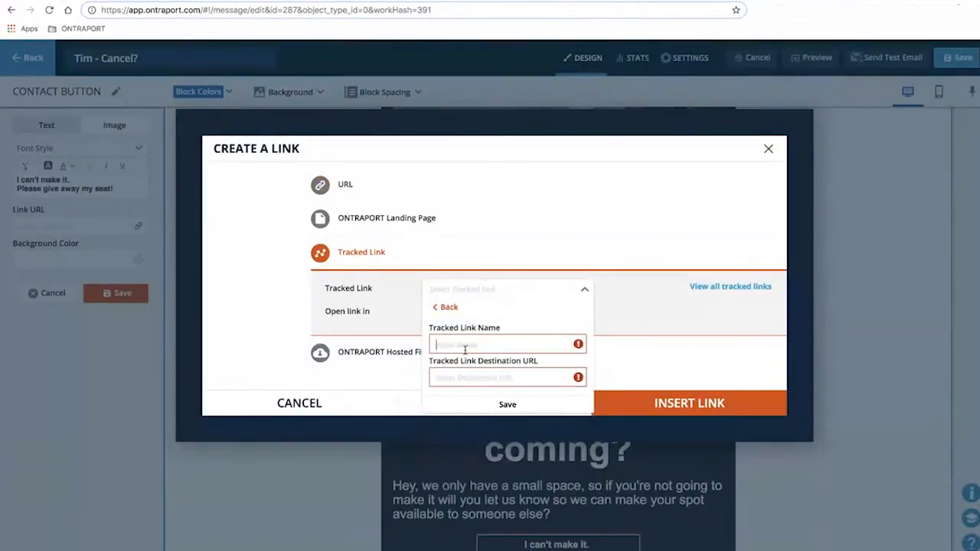
text(Tim Cancel)
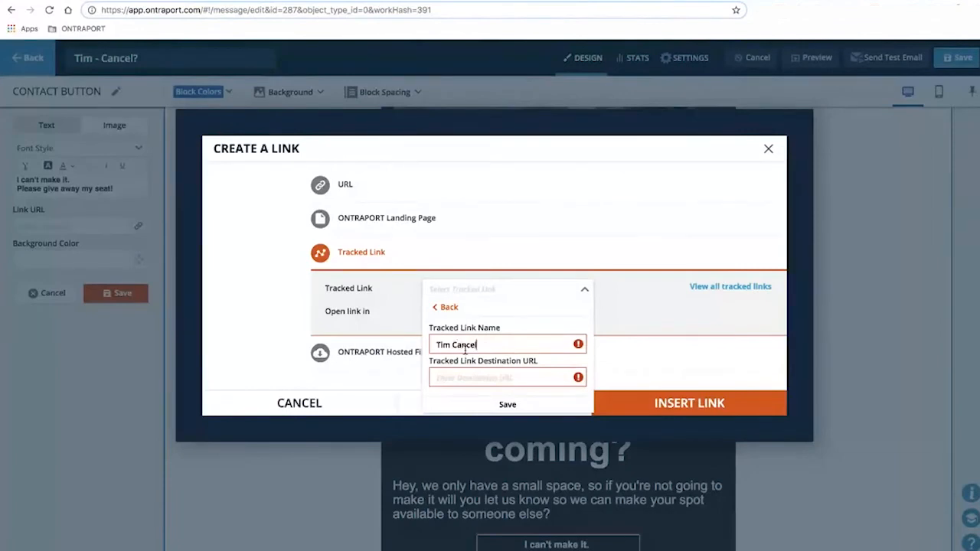
click(477, 375)
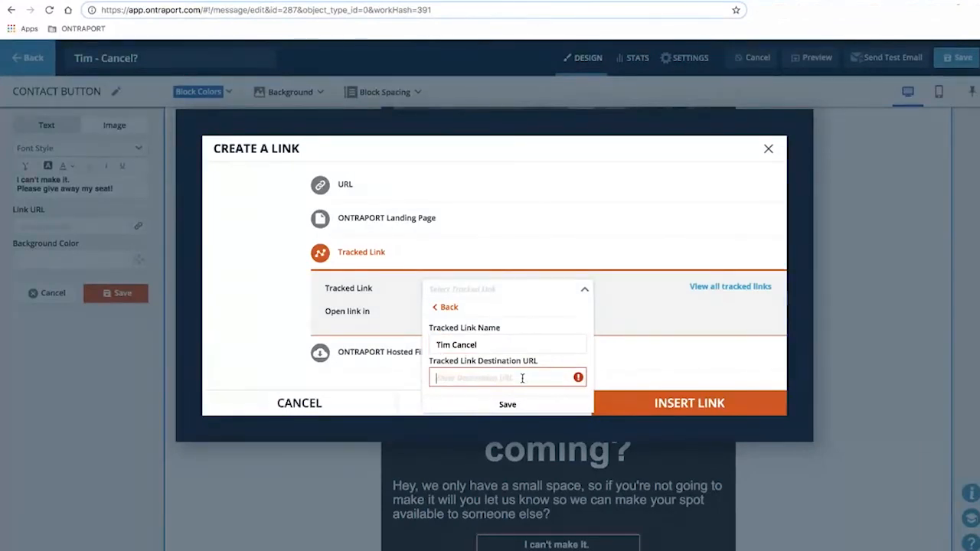
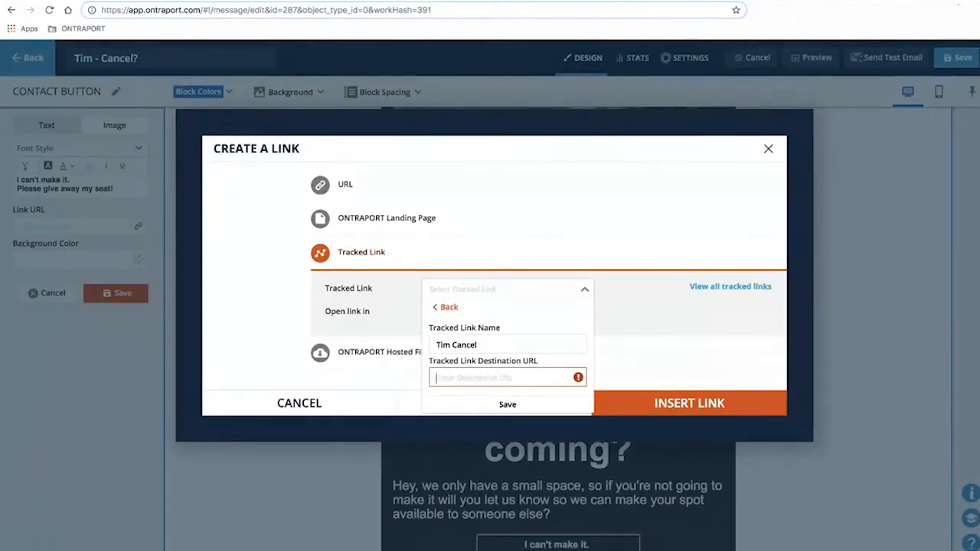
Search Google for "sad face" in a new browser tab
key(ctrl+t)
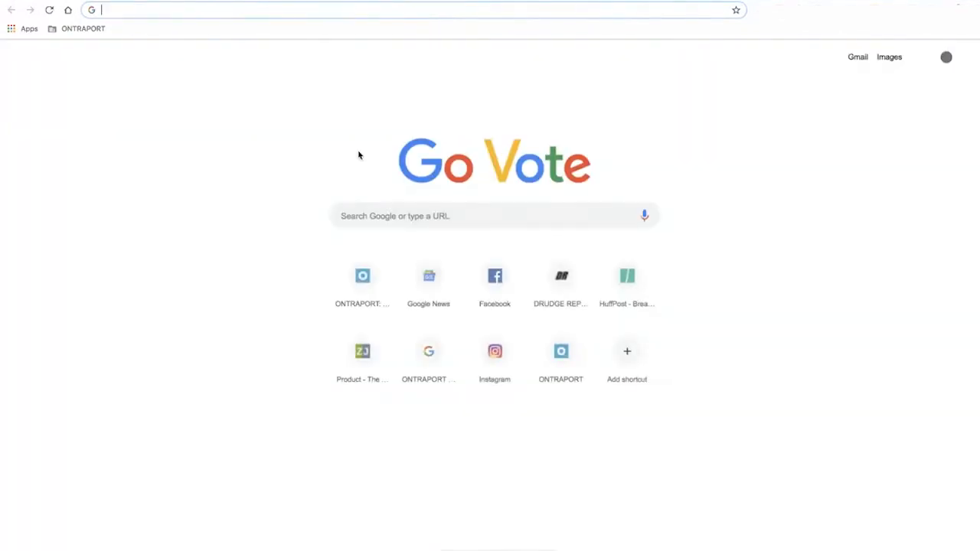
click(382, 214)
text(sad face)
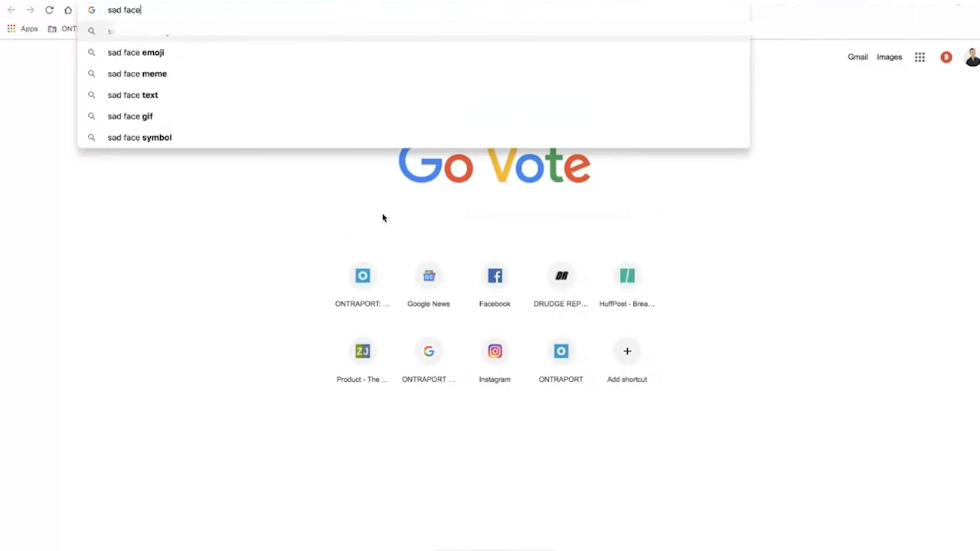
key(Return)
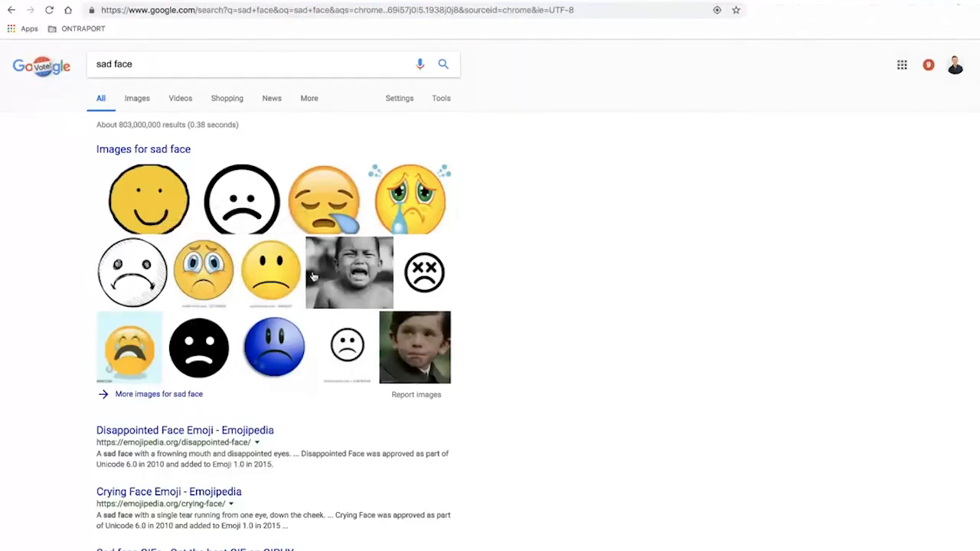
Open the plain yellow Shutterstock sad face image in its own tab, copy its address and return to the ONTRAPORT email
click(281, 274)
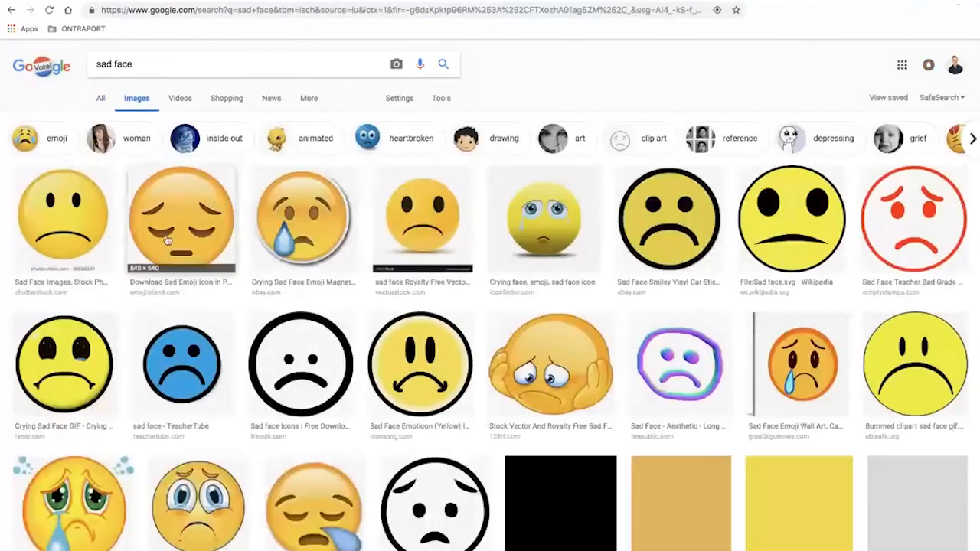
click(70, 244)
right_click(335, 304)
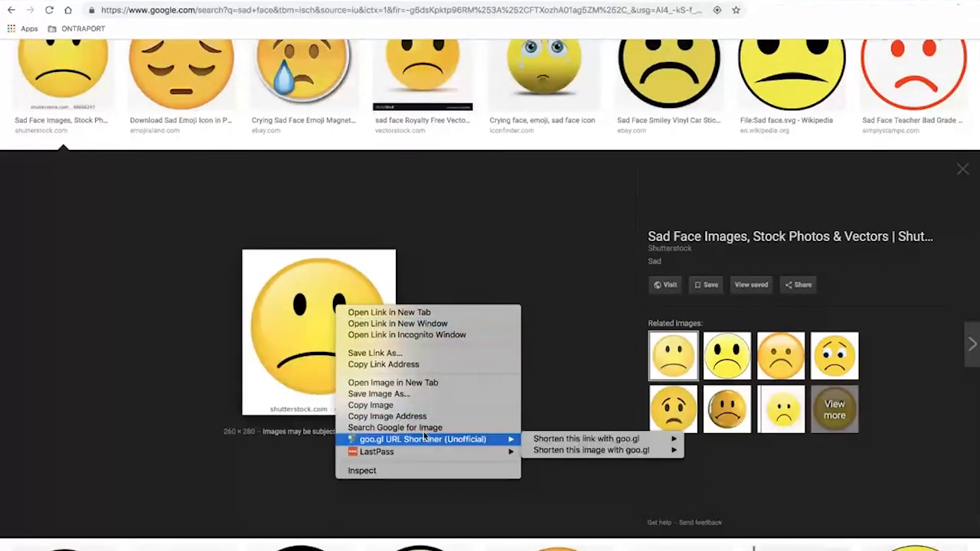
click(433, 383)
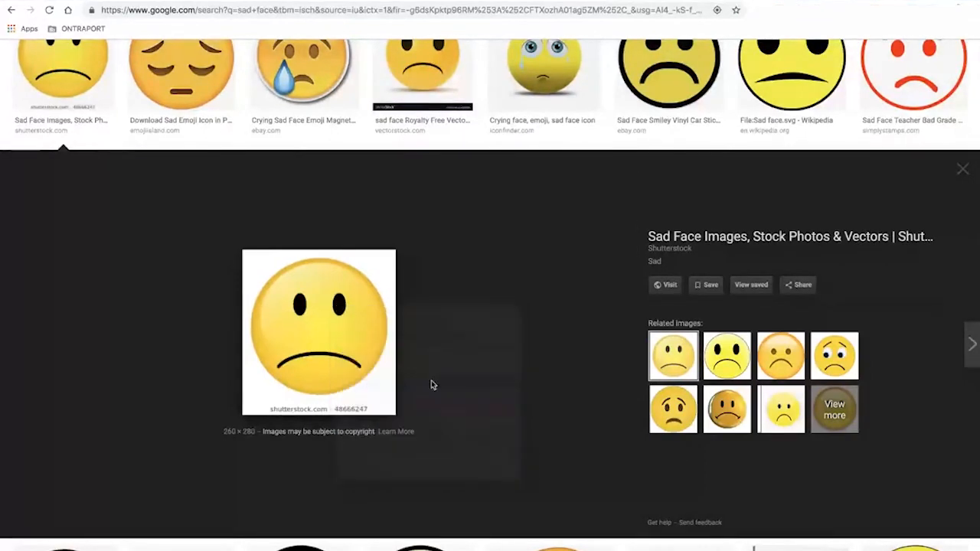
key(ctrl+Tab)
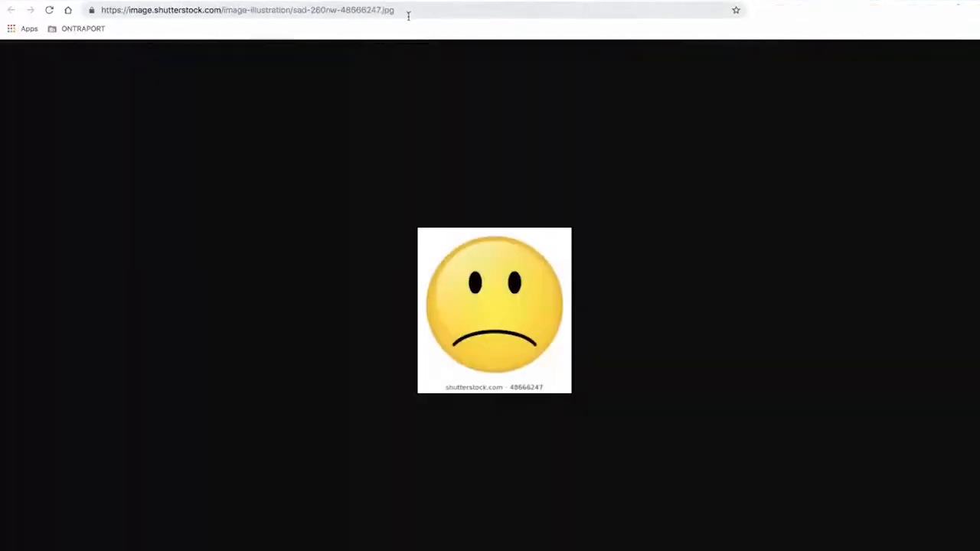
click(431, 12)
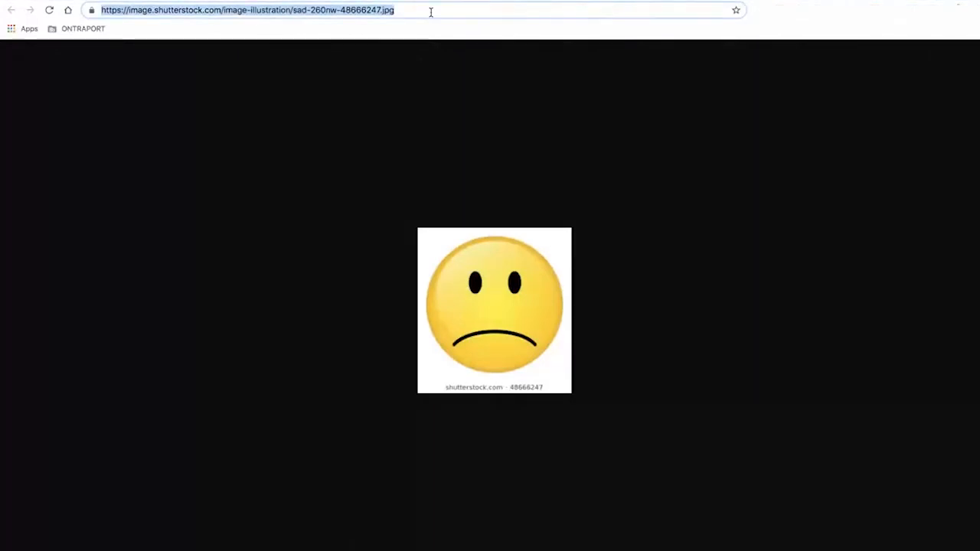
click(191, 1)
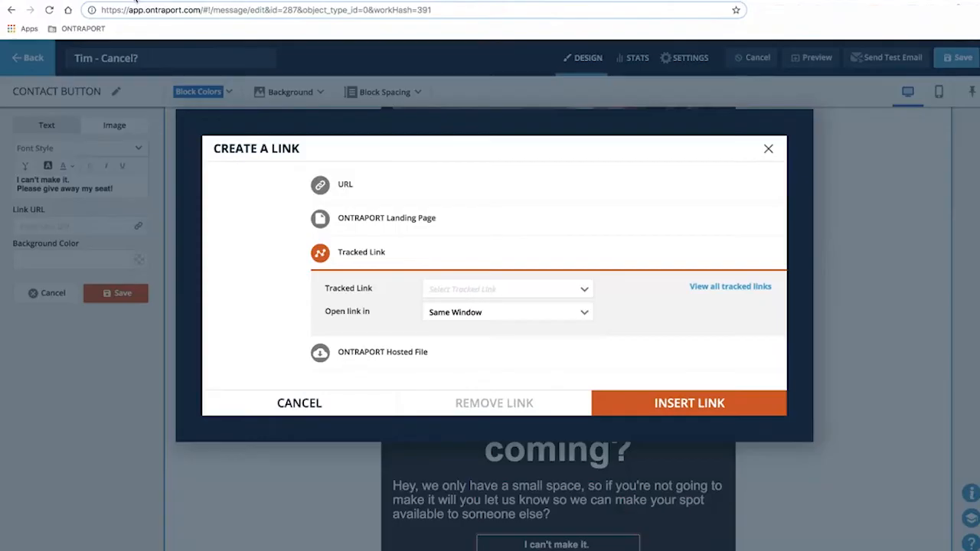
click(471, 290)
key(ctrl+v)
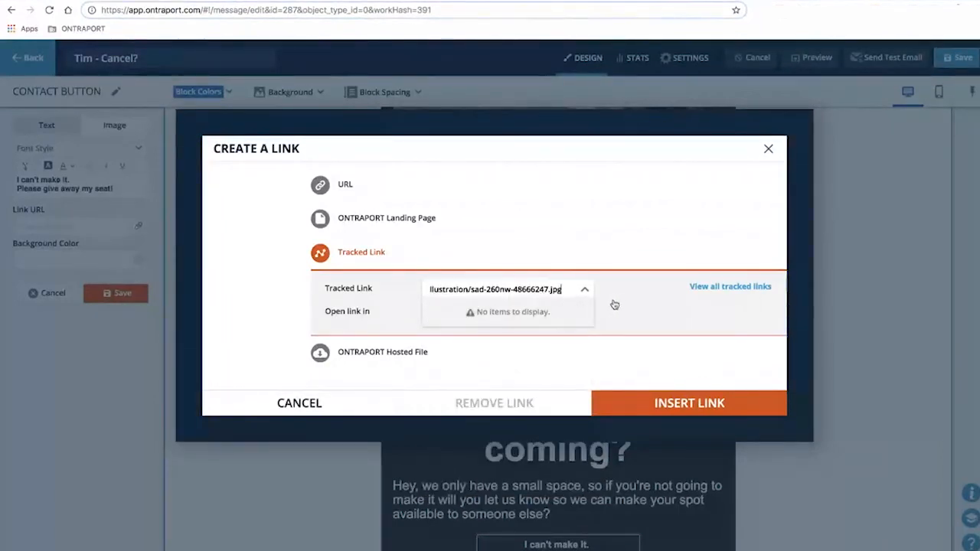
key(ctrl+z)
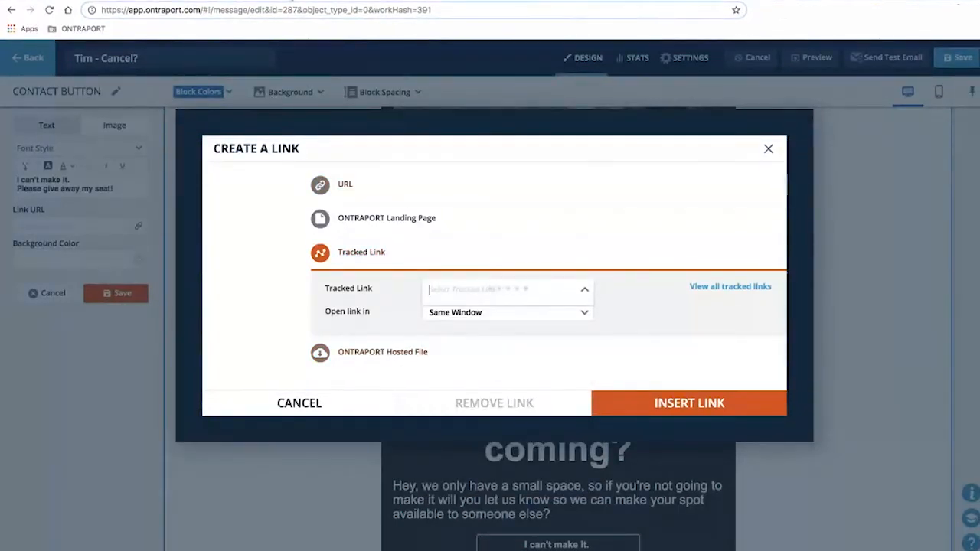
click(402, 309)
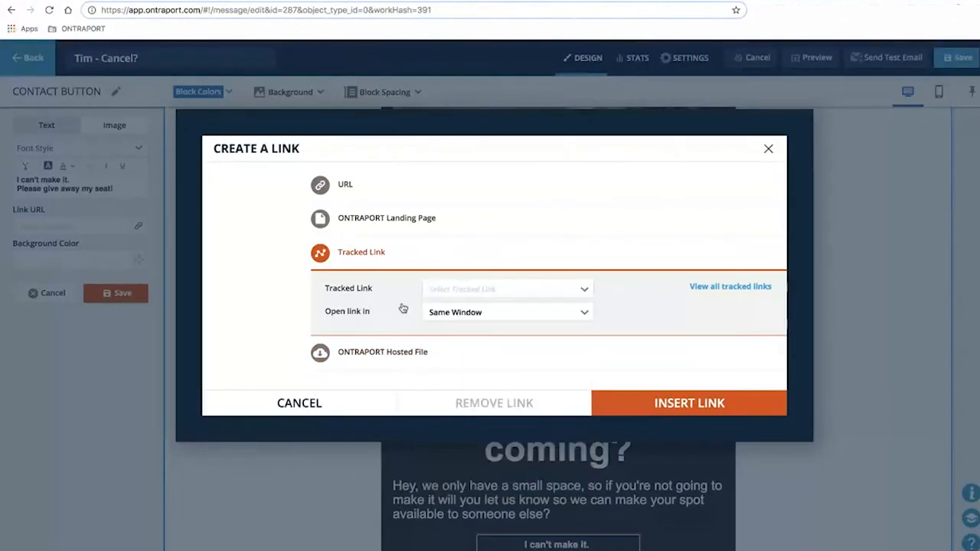
Create and save a tracked link named "Tim Cancel" with the copied sad face image address as its destination URL
click(464, 289)
click(469, 310)
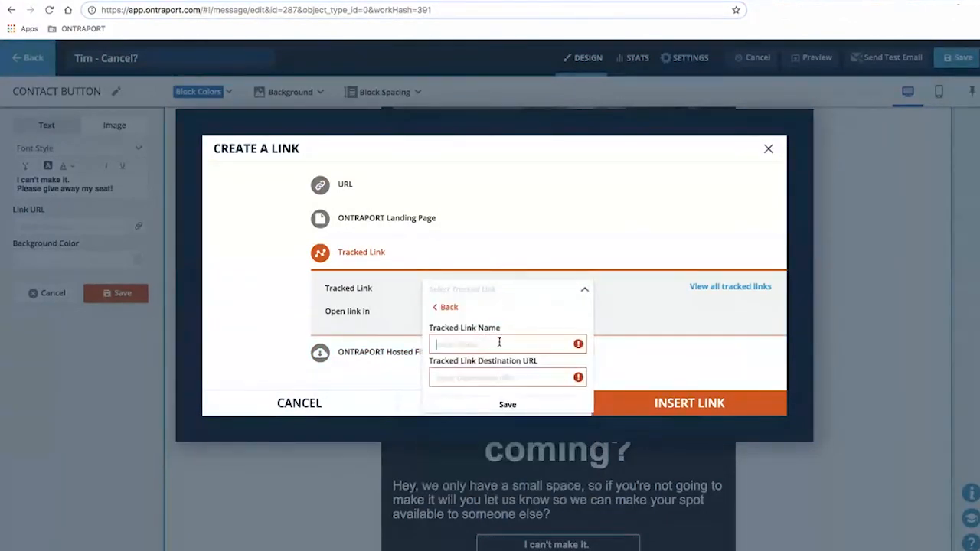
text(Tim Cancel)
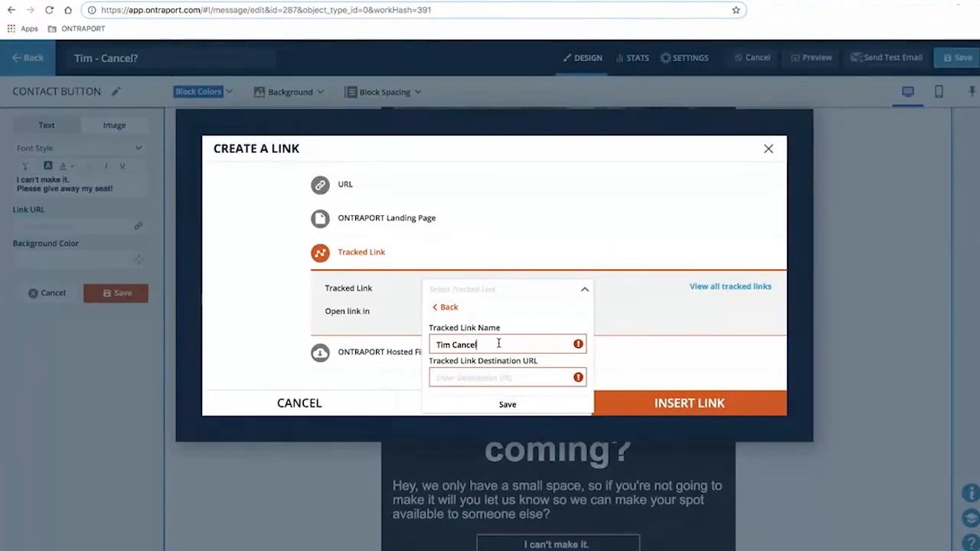
click(531, 379)
key(ctrl+v)
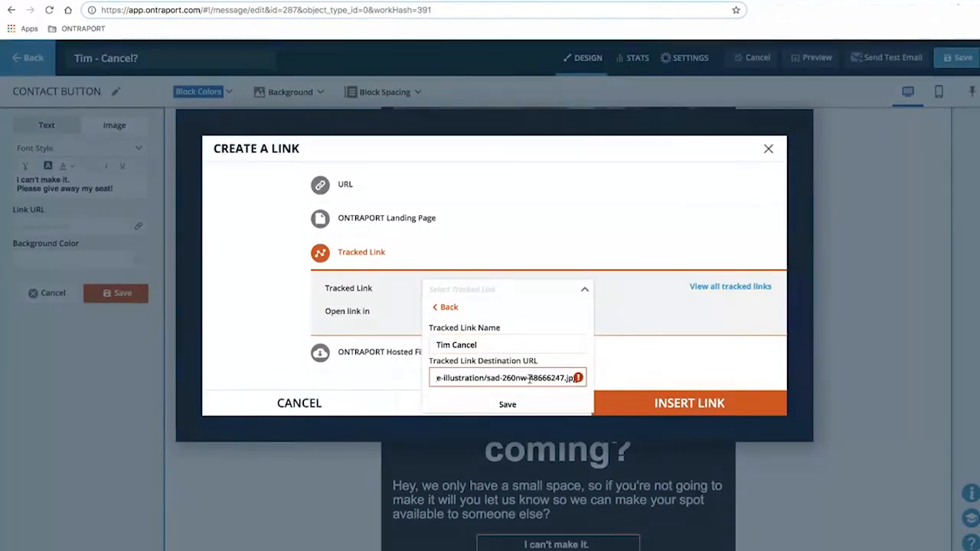
click(491, 406)
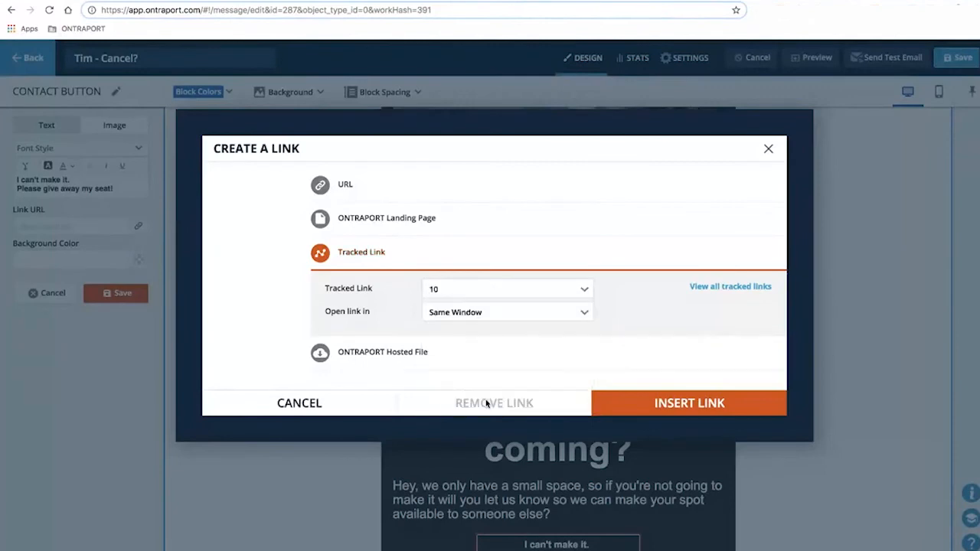
Keep the Tim Cancel link opening in the Same Window, insert it into the Contact Button and save the button
click(478, 314)
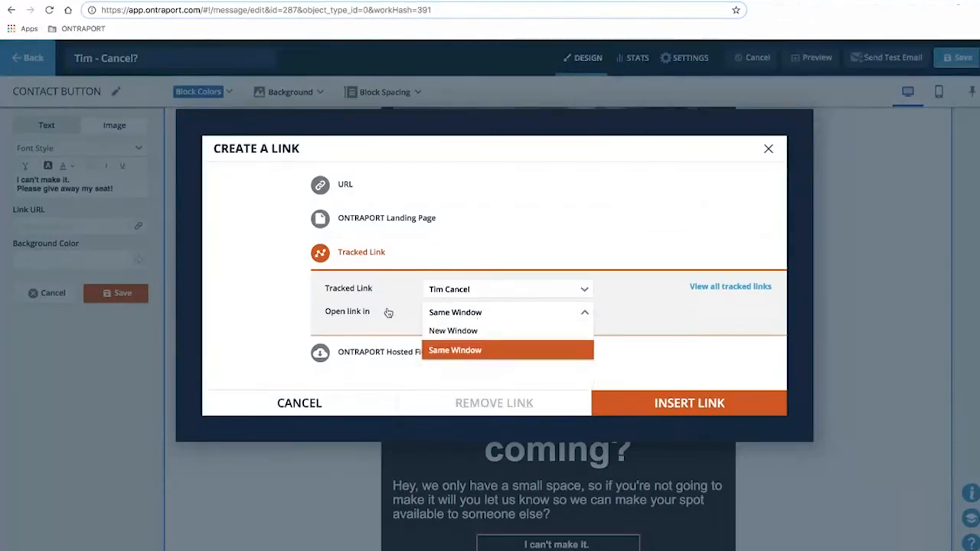
click(283, 301)
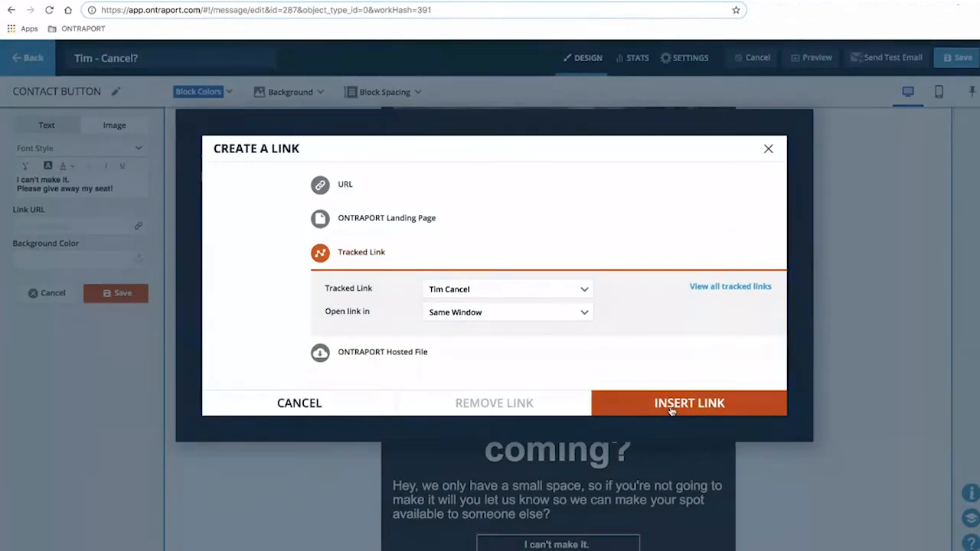
click(514, 312)
click(485, 331)
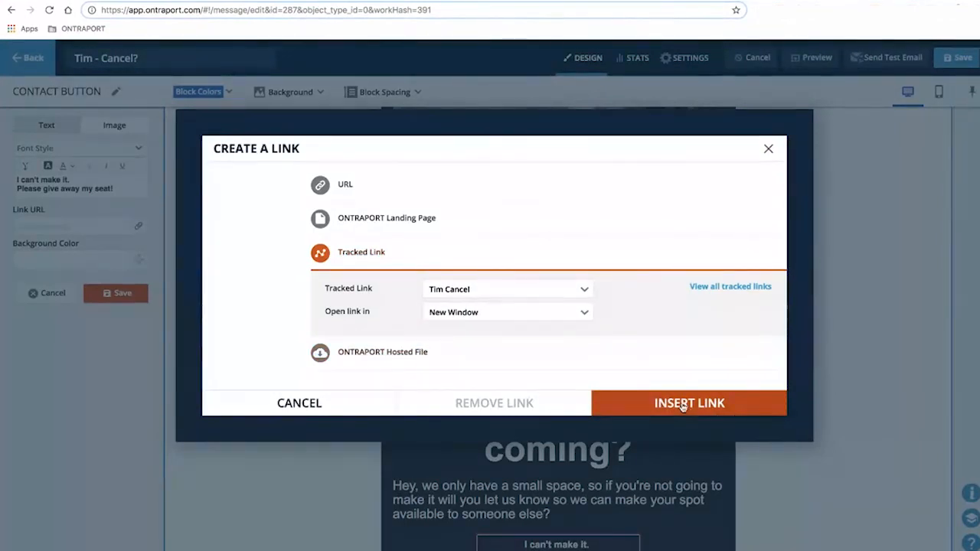
click(439, 313)
click(458, 349)
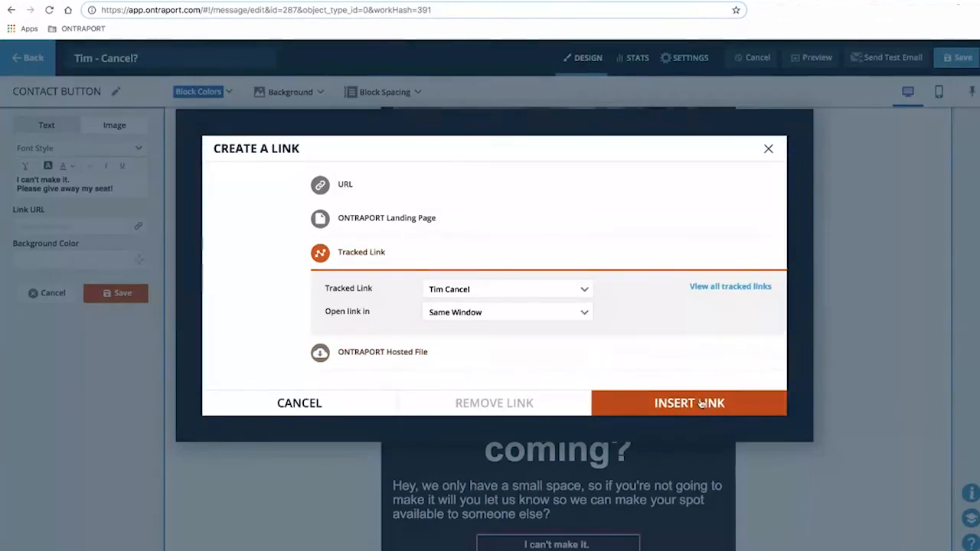
click(693, 406)
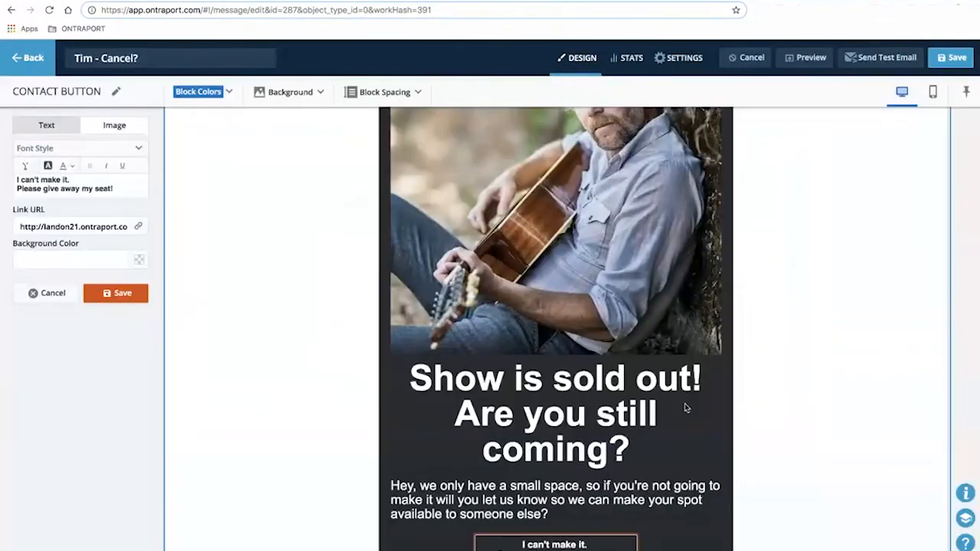
click(123, 298)
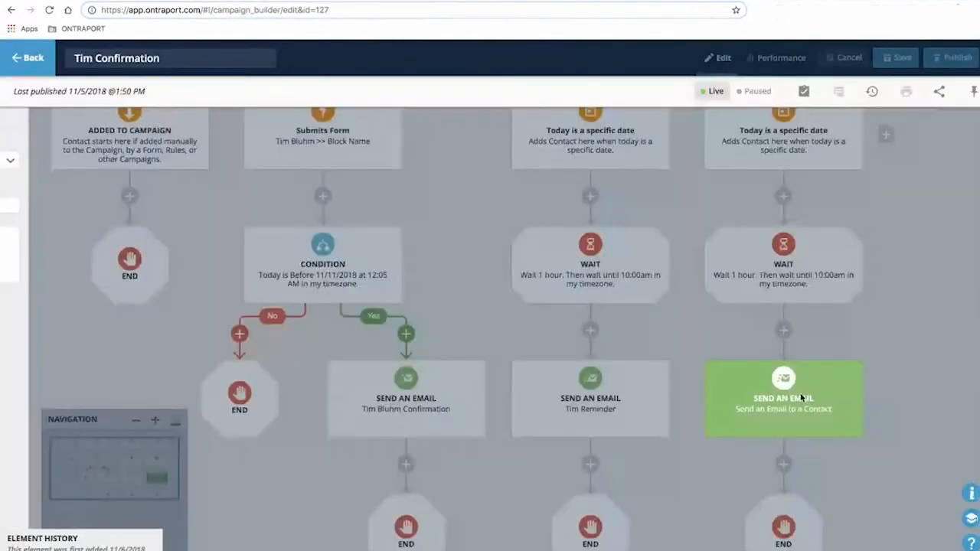
Assign the "Tim - Cancel?" email to the last date branch, move that branch before the Tim Reminder branch and check its trigger date
click(802, 397)
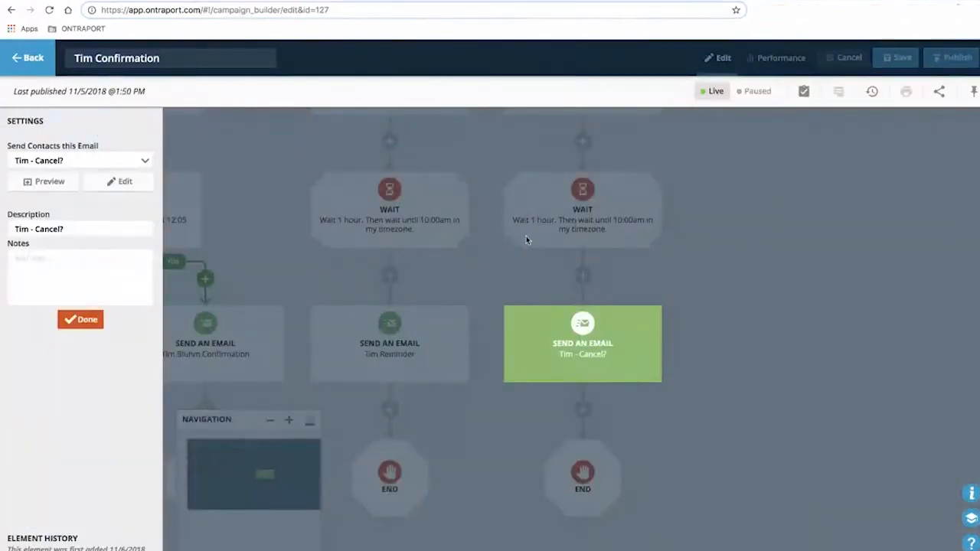
click(740, 262)
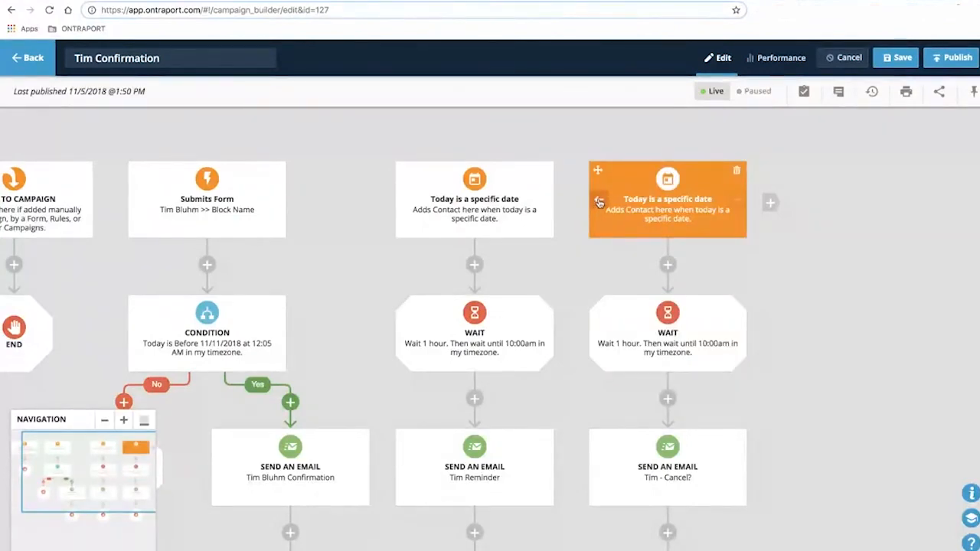
click(493, 200)
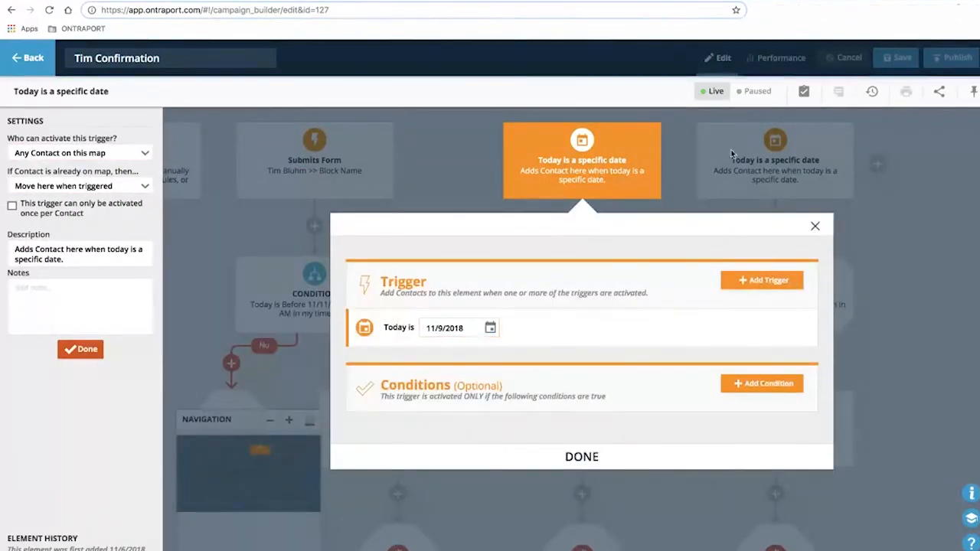
click(919, 221)
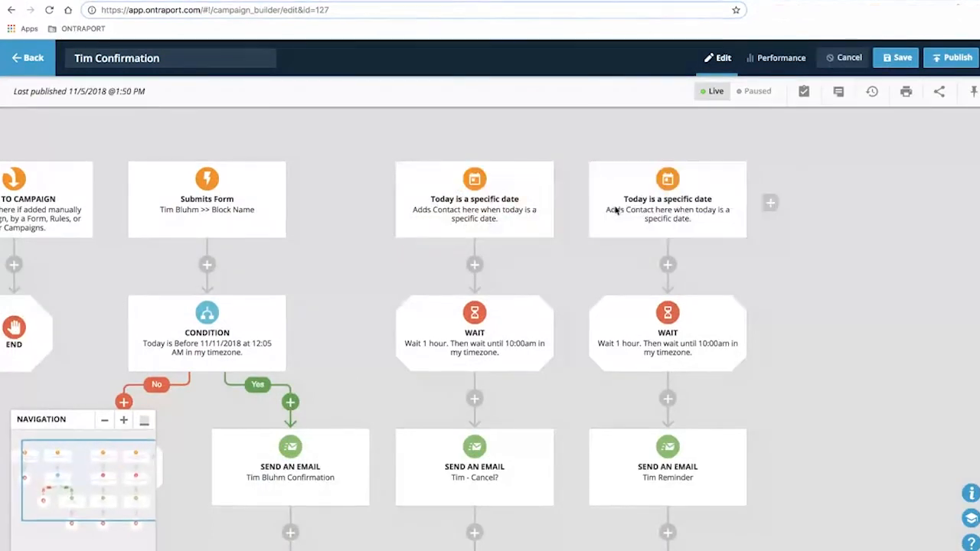
Add a trigger beside the date triggers that starts when a contact clicks the Tim Cancel tracked link
click(792, 209)
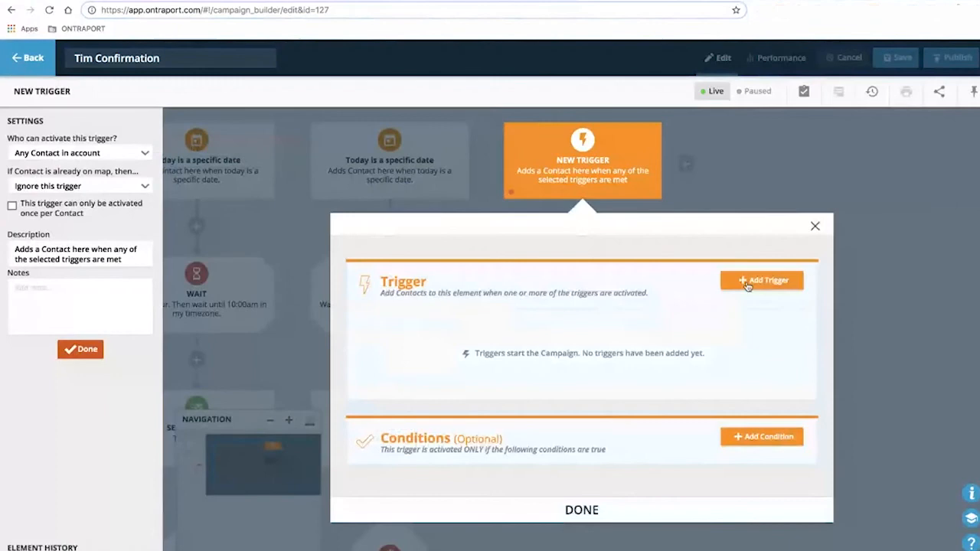
click(747, 281)
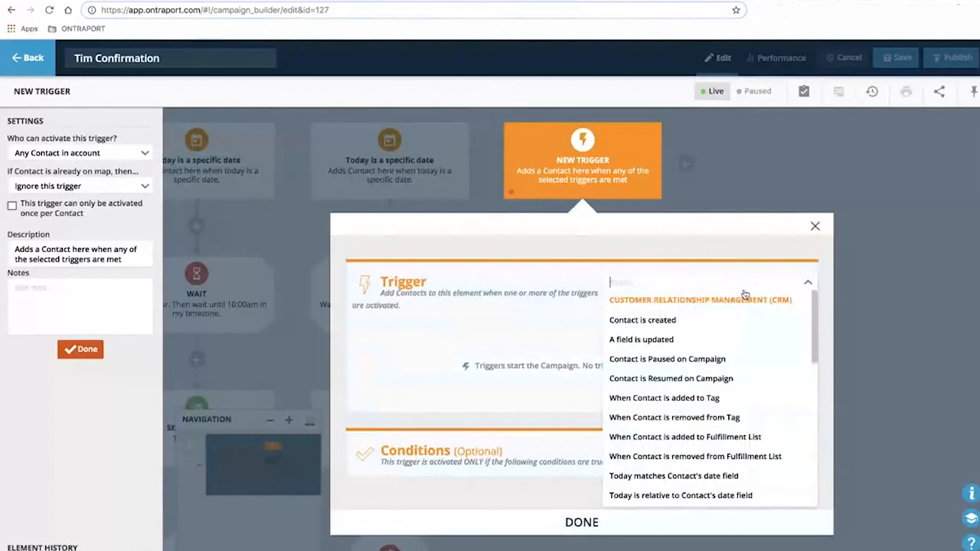
text(clicks)
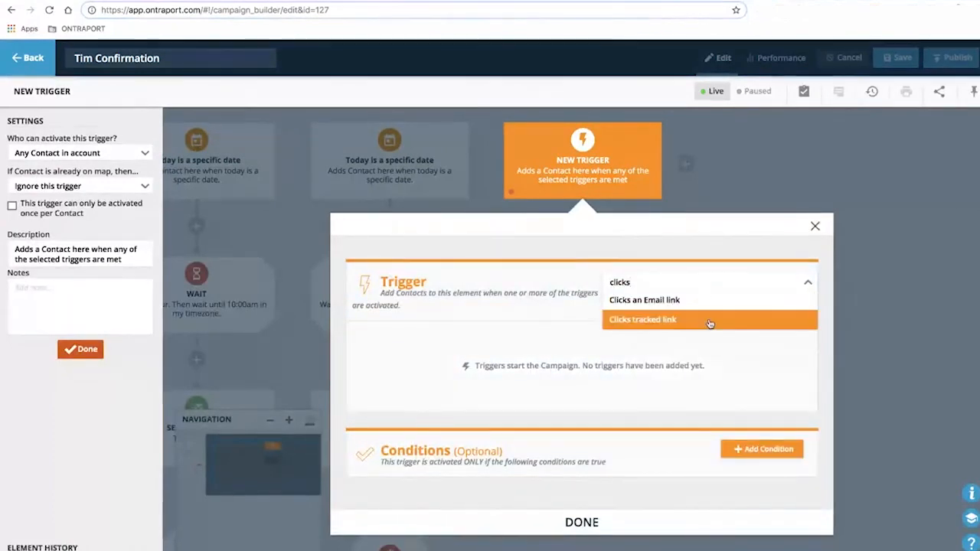
click(708, 320)
click(495, 332)
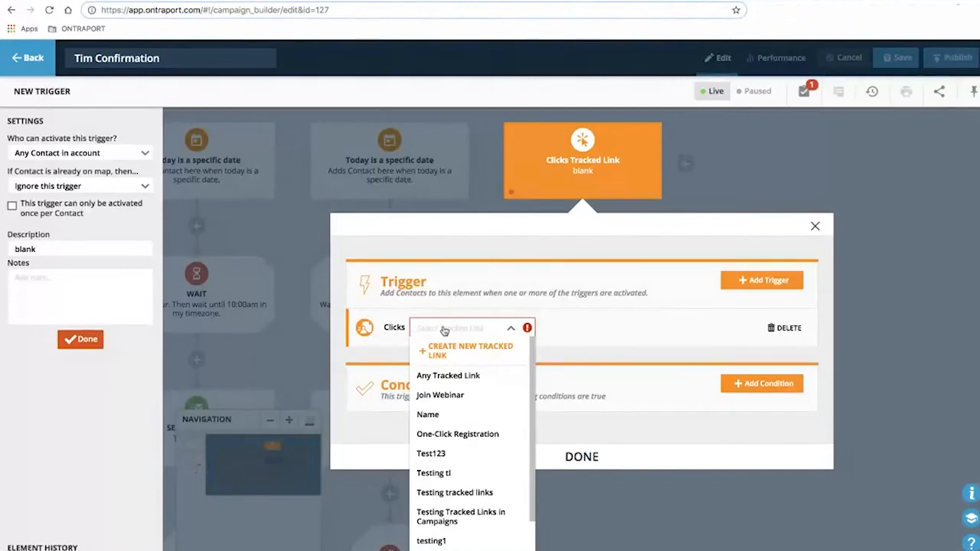
text(t)
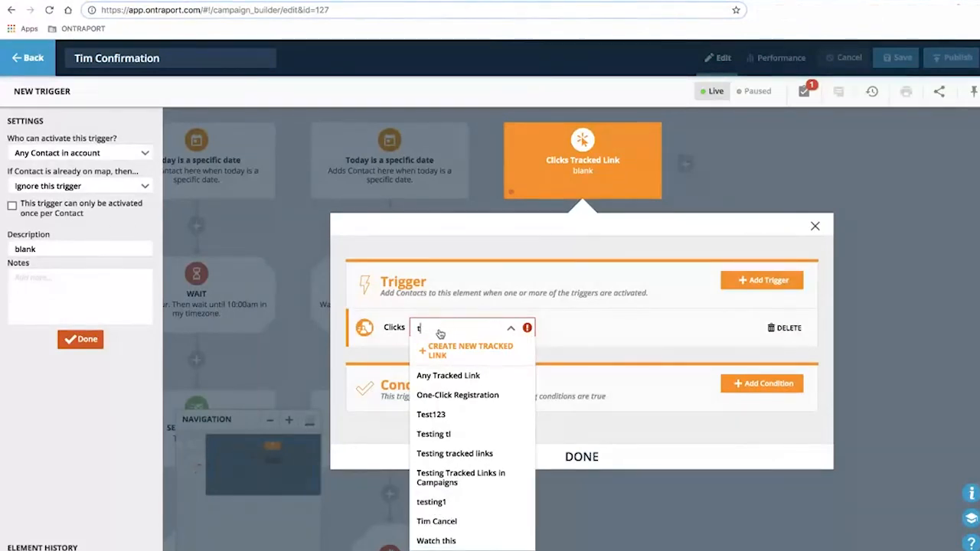
click(451, 521)
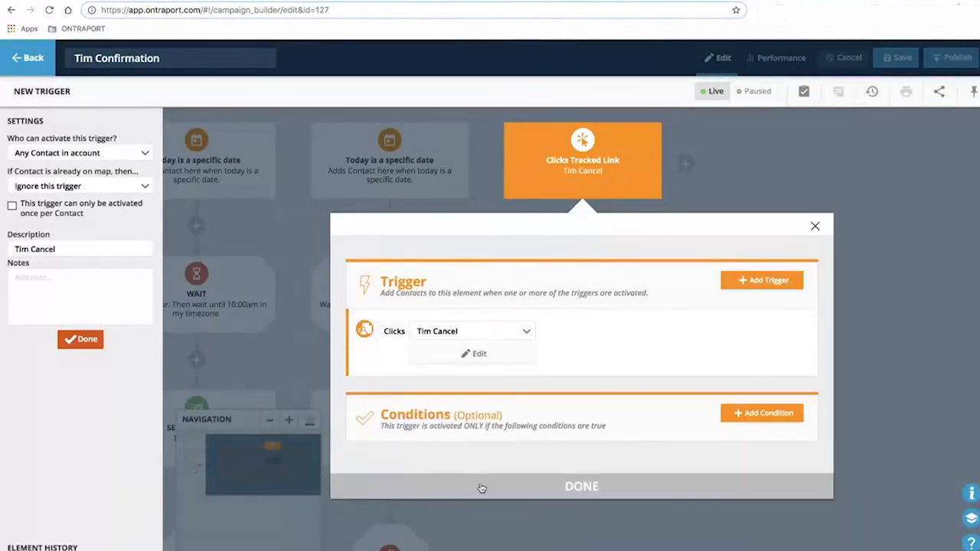
click(601, 484)
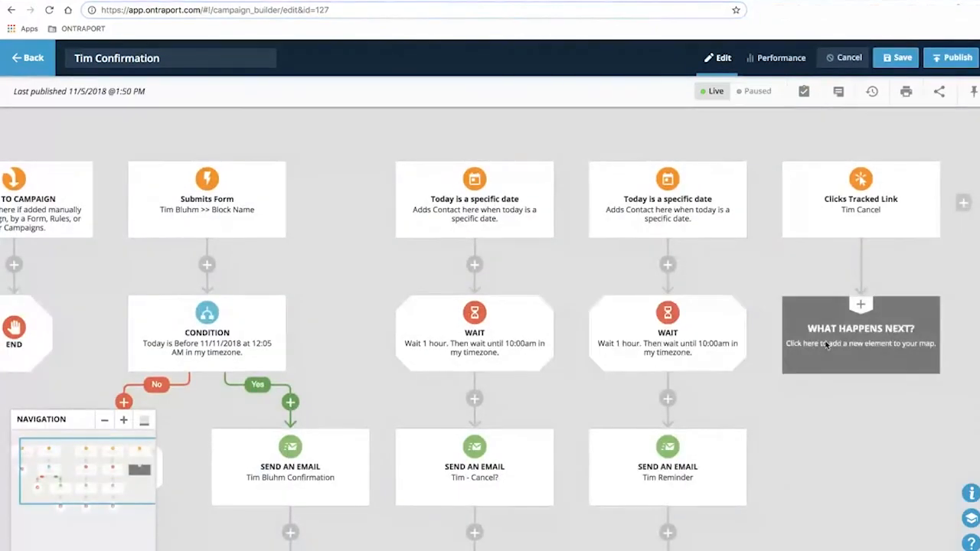
Add an Update Contact element under the Tim Cancel trigger and choose Tim Bluhm attendees as the field to update
click(855, 340)
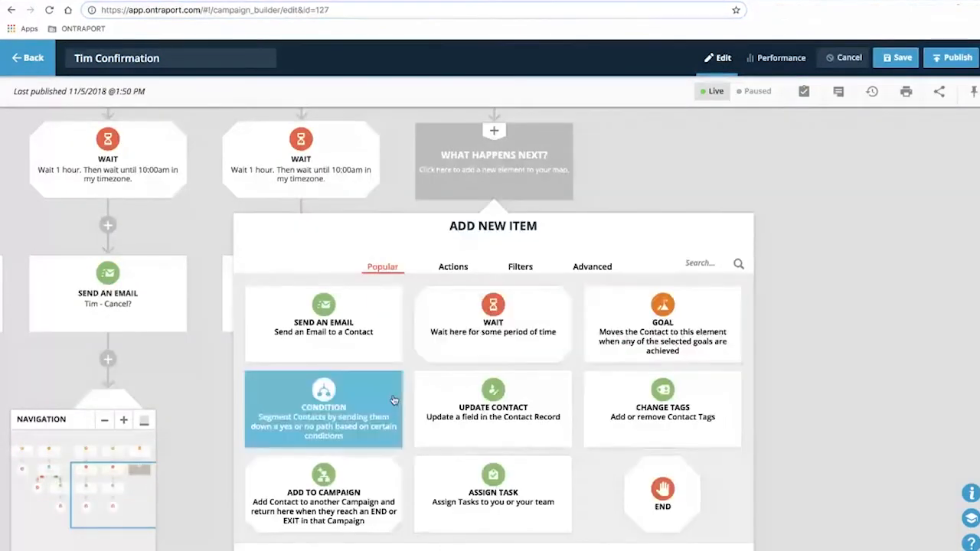
click(507, 422)
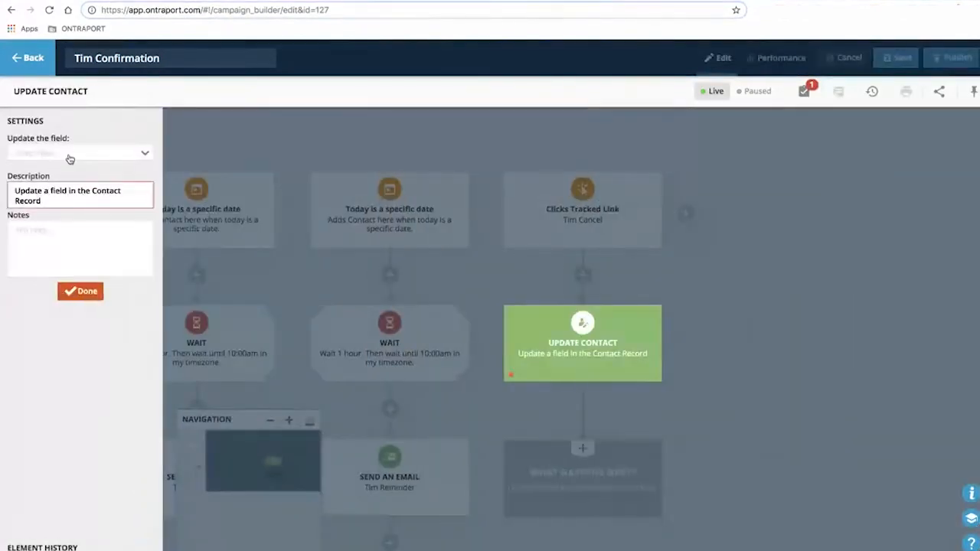
click(70, 158)
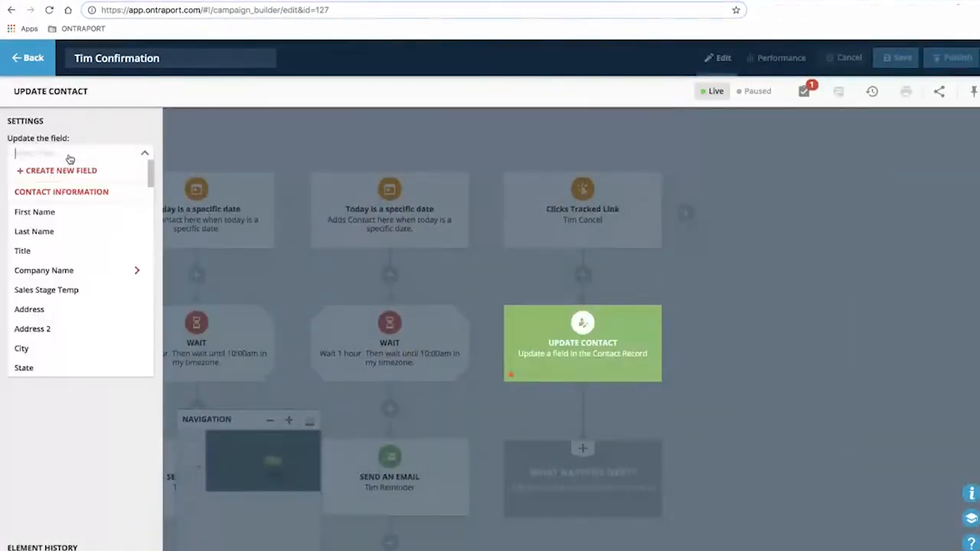
text(tim)
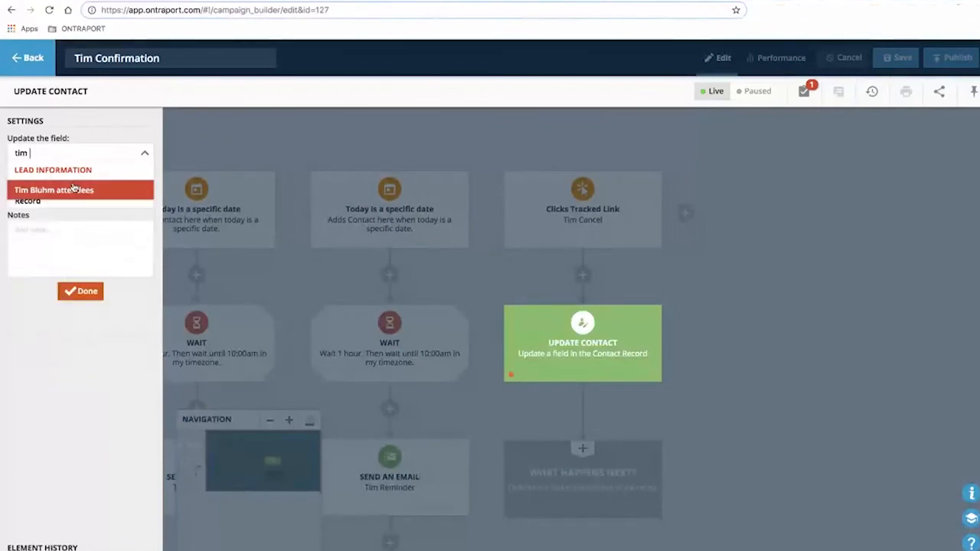
click(74, 190)
click(68, 245)
click(81, 291)
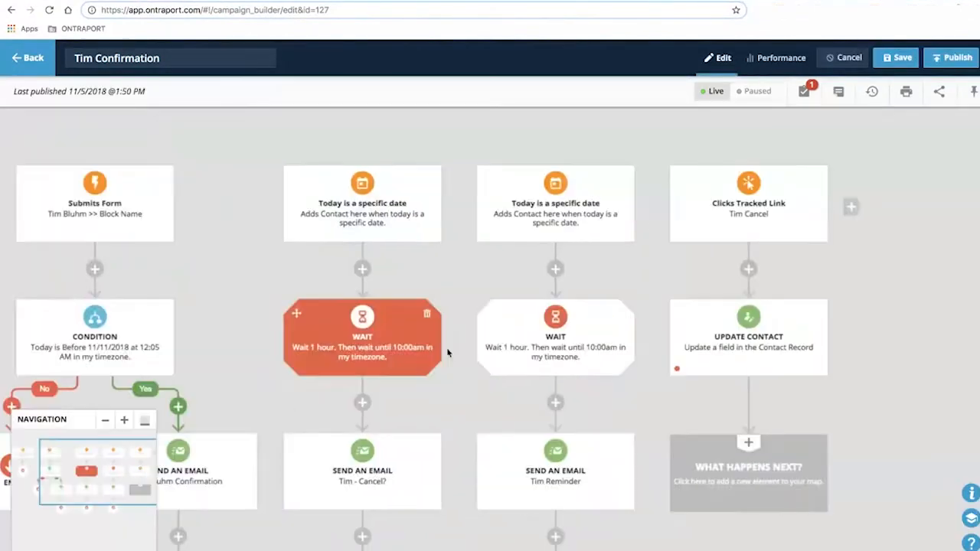
drag(448, 353, 560, 349)
drag(781, 398, 685, 401)
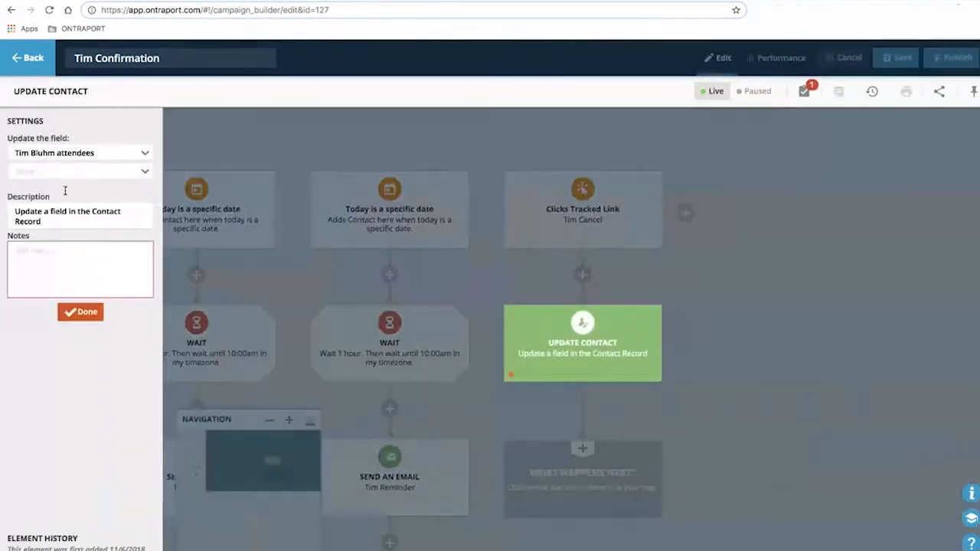
click(70, 175)
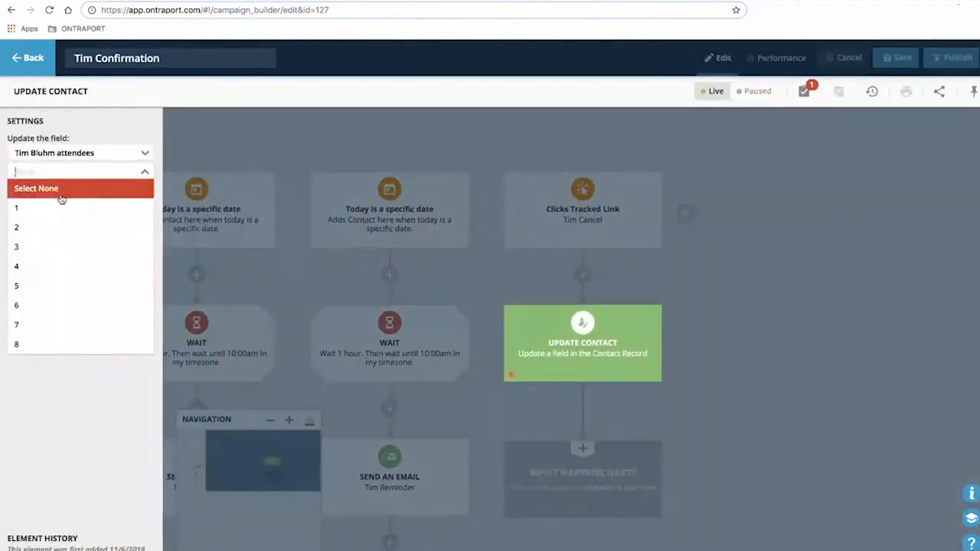
click(61, 191)
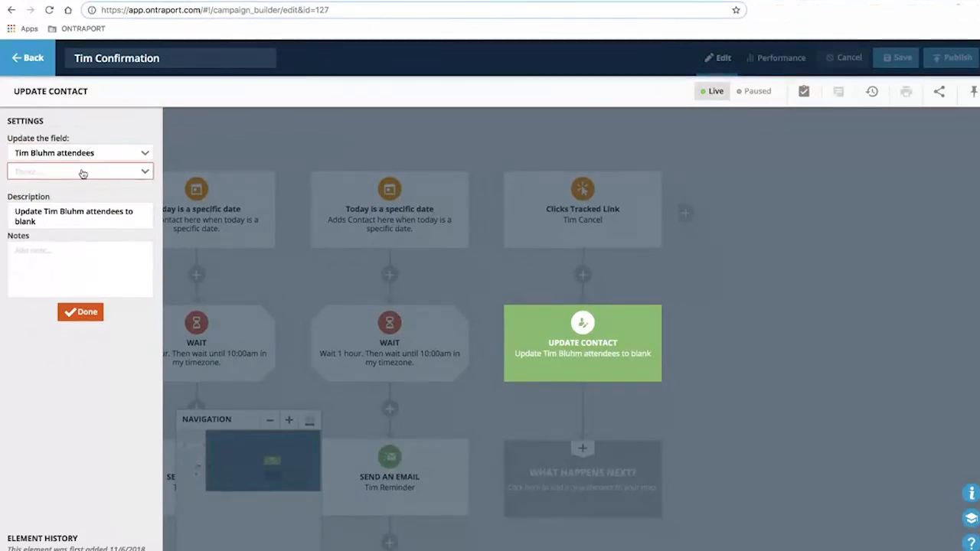
click(81, 173)
click(68, 192)
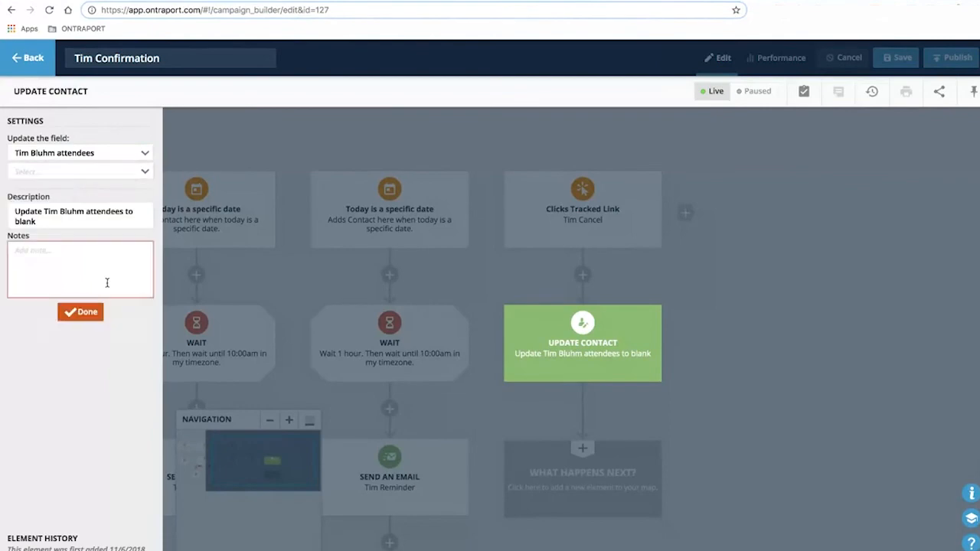
click(81, 312)
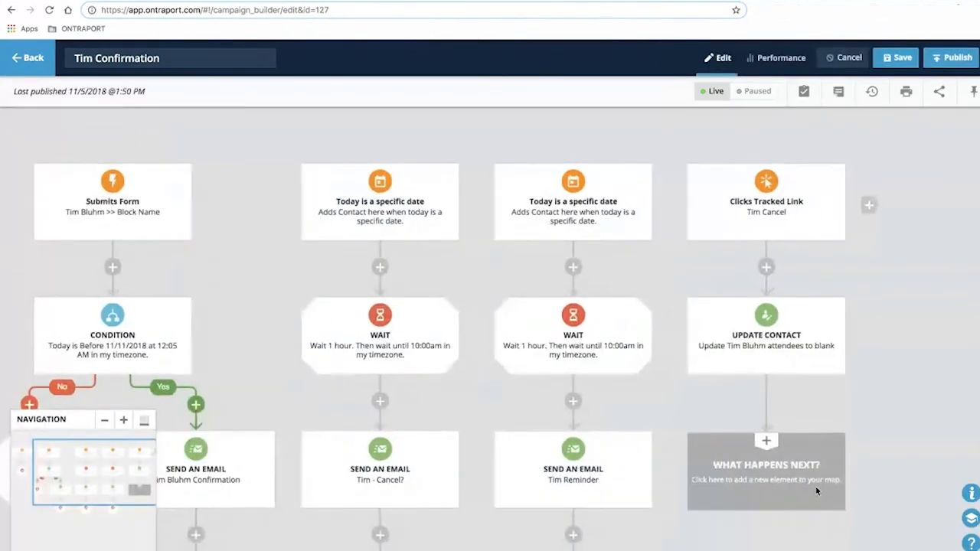
Close the Tim Cancel branch with an END element below Update Contact and publish the campaign
click(767, 461)
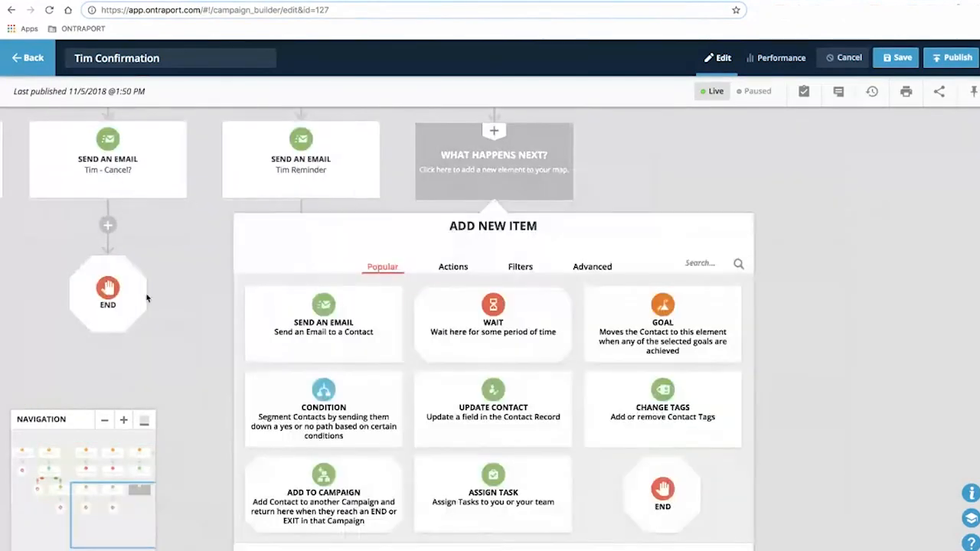
click(648, 487)
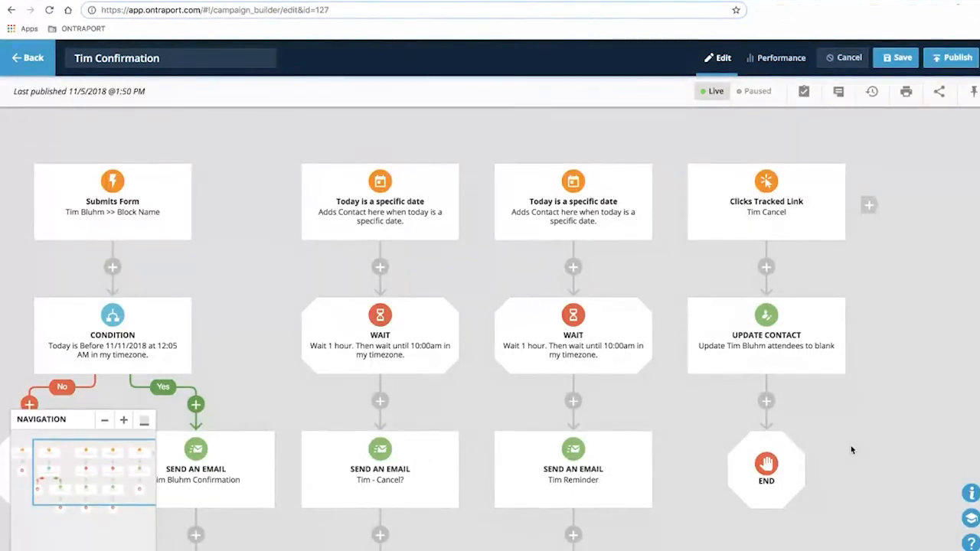
click(942, 66)
click(600, 361)
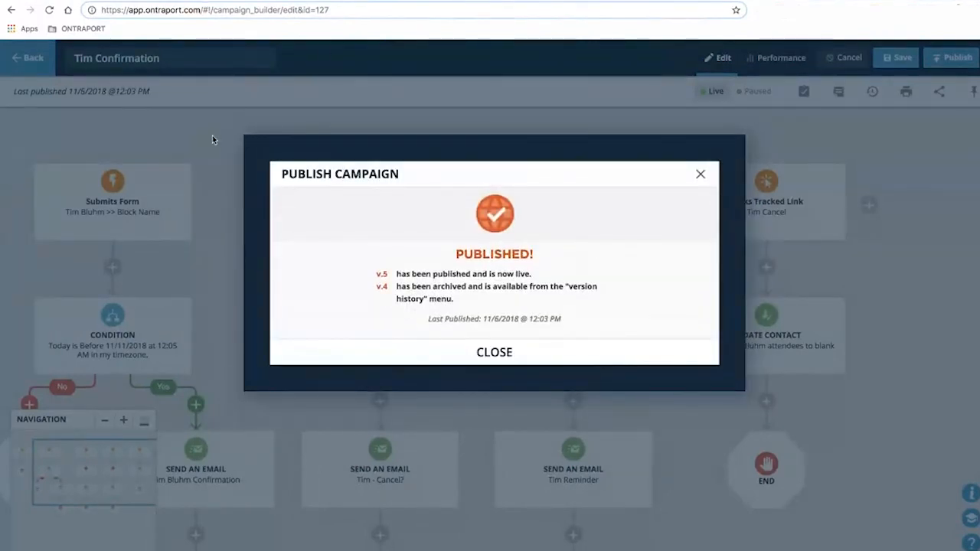
click(496, 357)
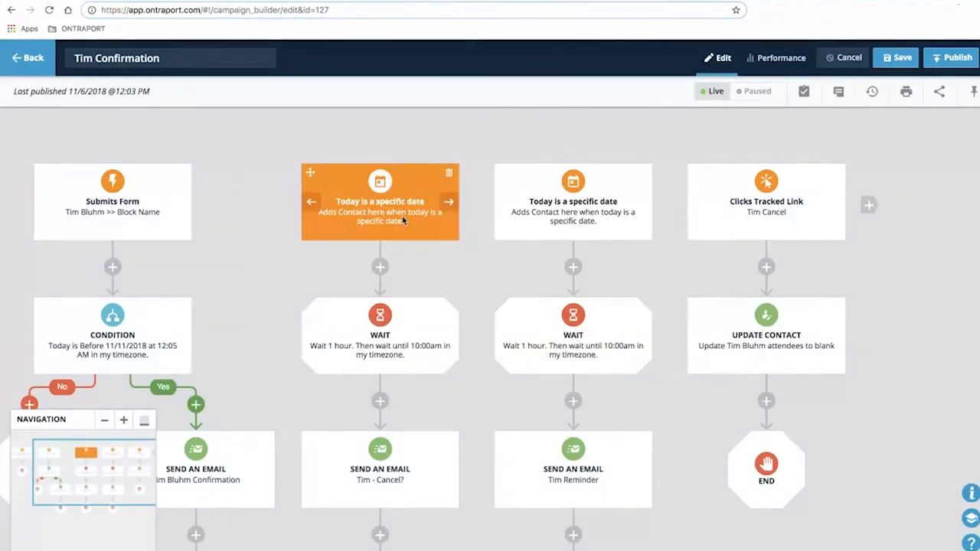
Leave the Tim Confirmation campaign and open the contacts list
scroll(391, 471, down, 1)
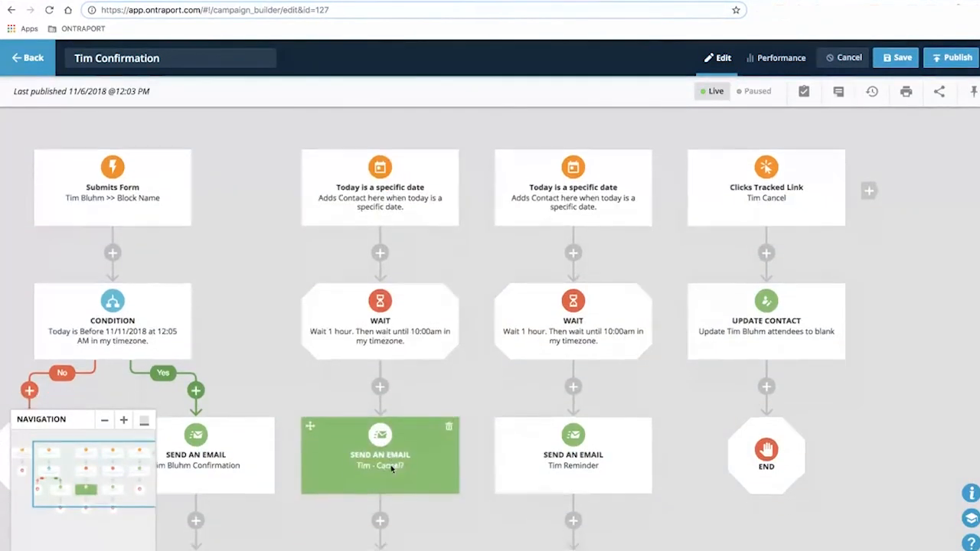
scroll(391, 468, down, 5)
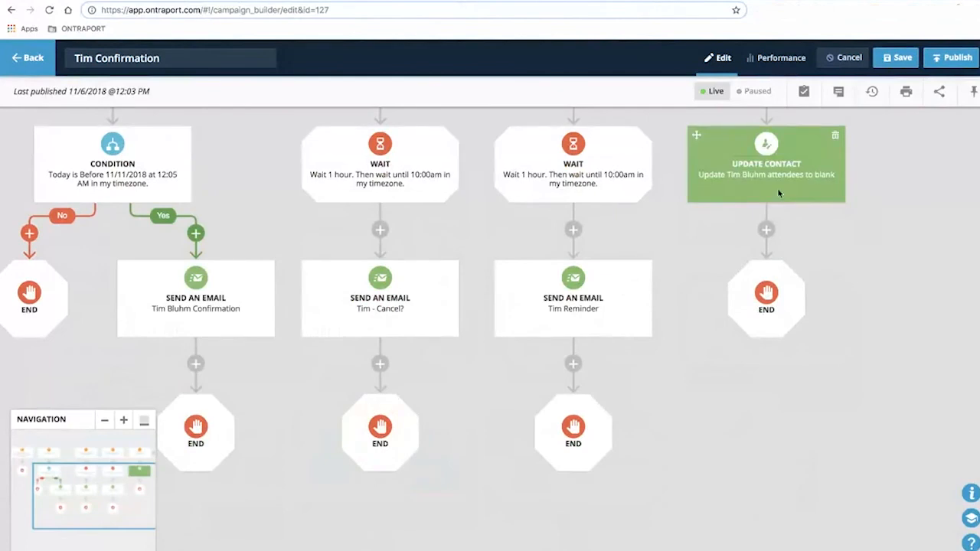
scroll(778, 192, up, 5)
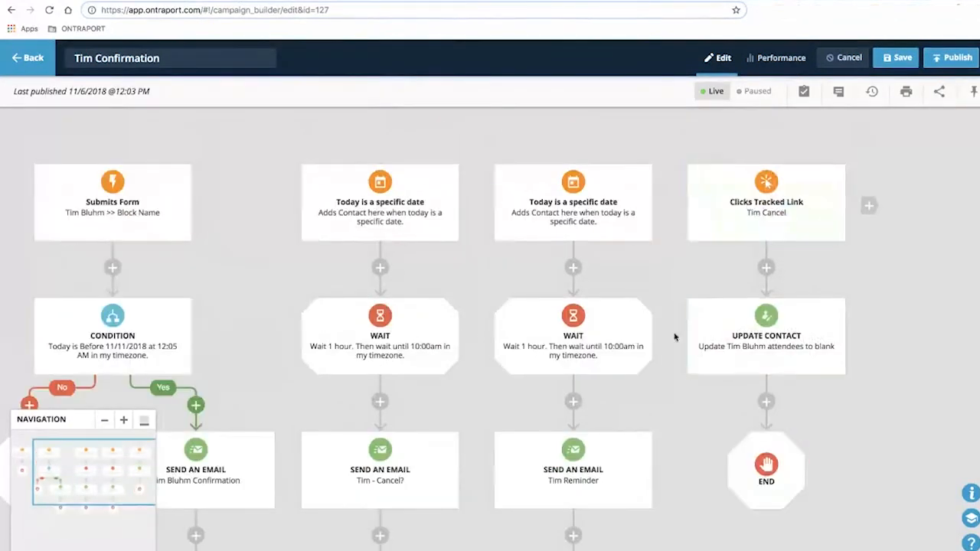
scroll(456, 244, down, 2)
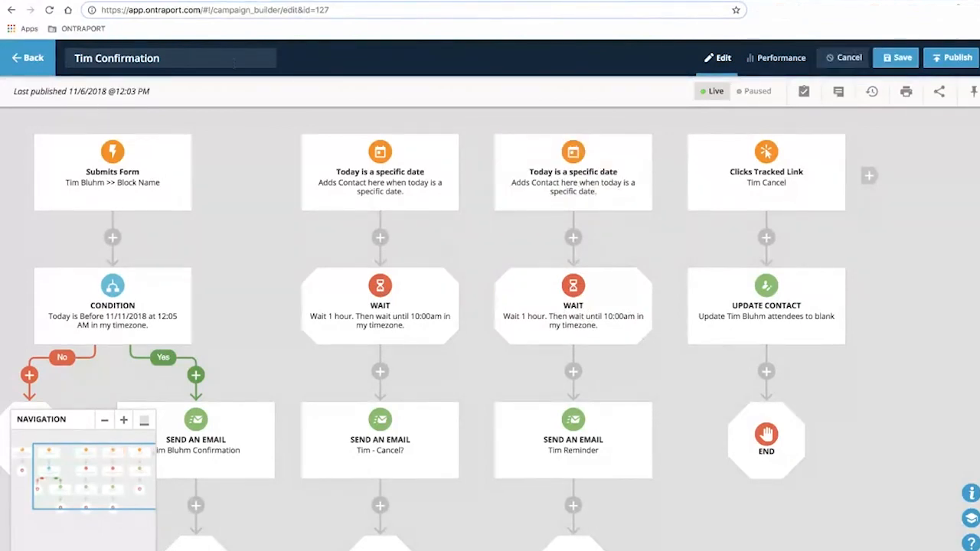
click(49, 58)
mouse_move(278, 61)
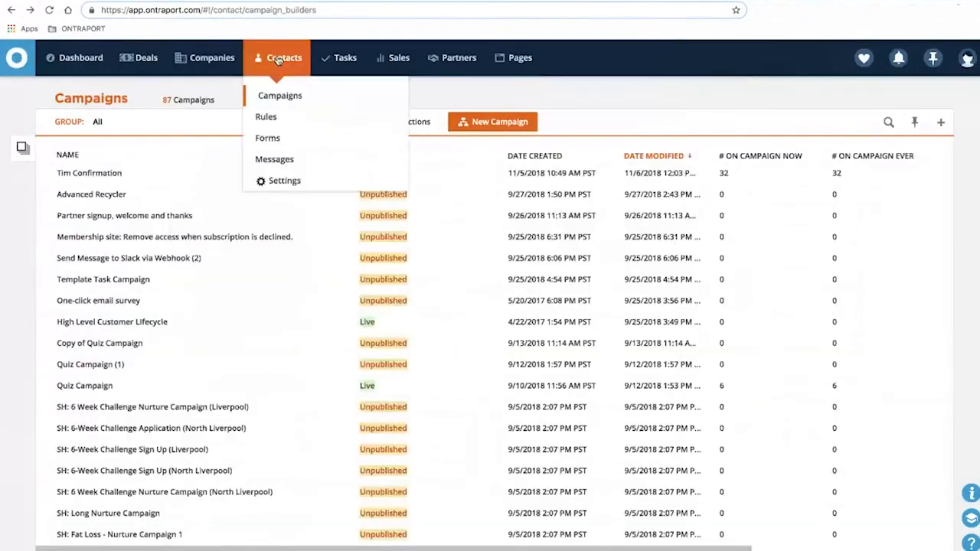
click(122, 122)
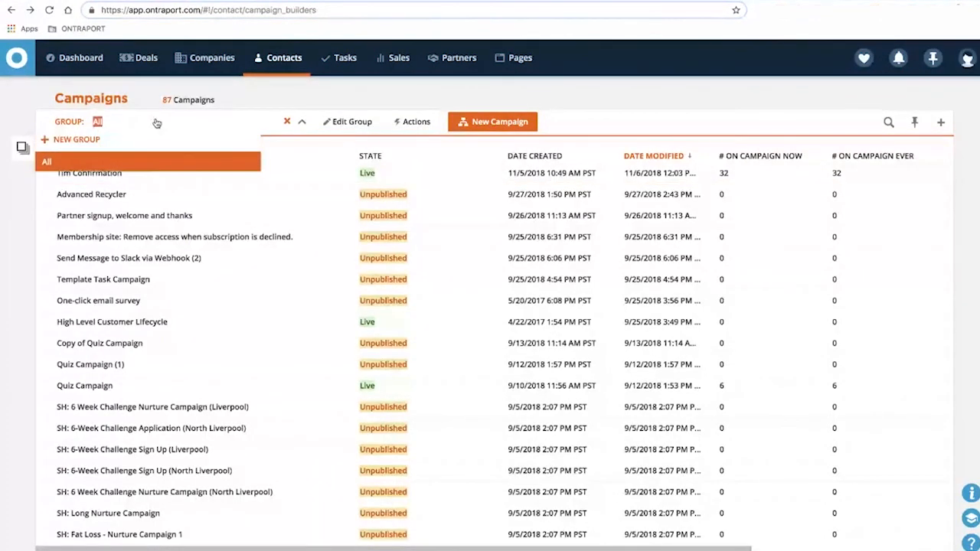
click(284, 58)
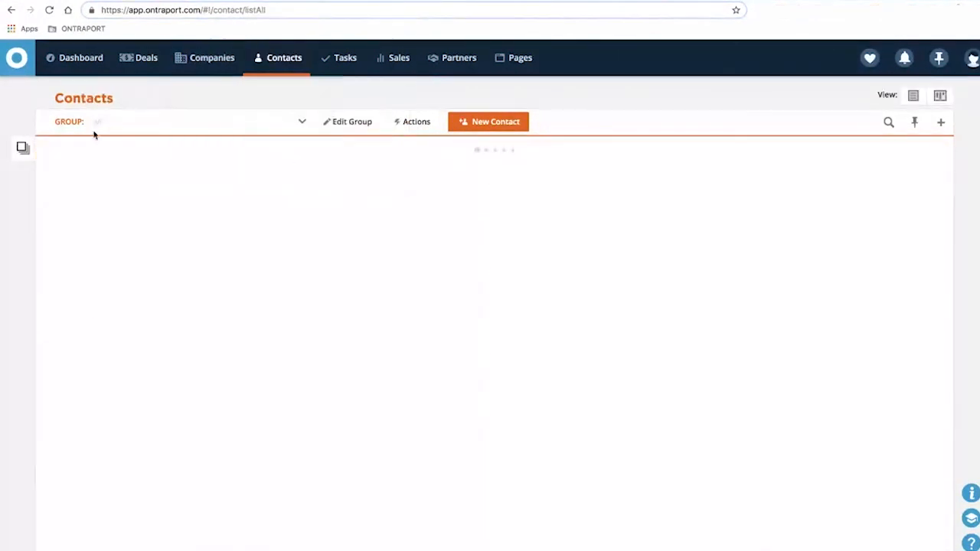
Look through the contacts in the Tim Bluhm group and their Tim Bluhm attendees values
scroll(300, 361, down, 4)
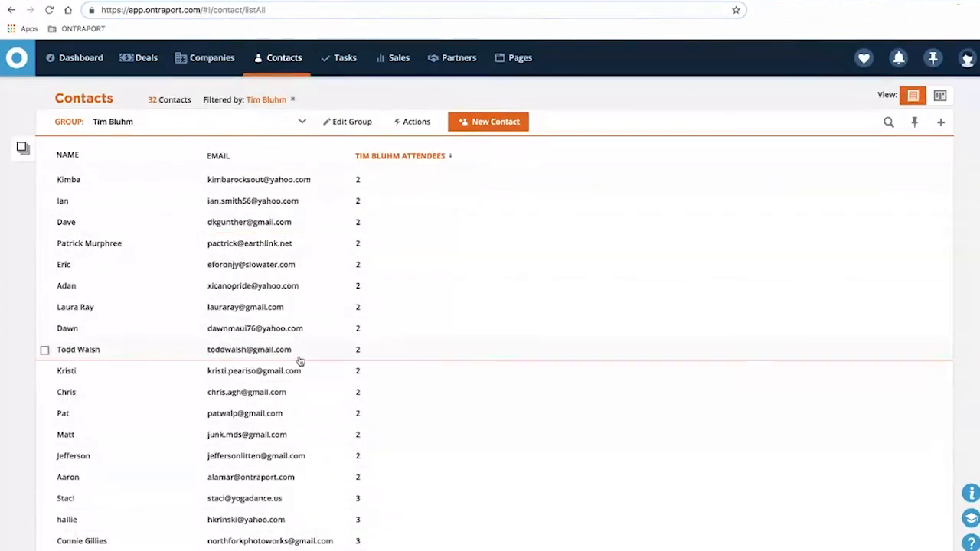
scroll(299, 404, up, 4)
scroll(231, 242, down, 2)
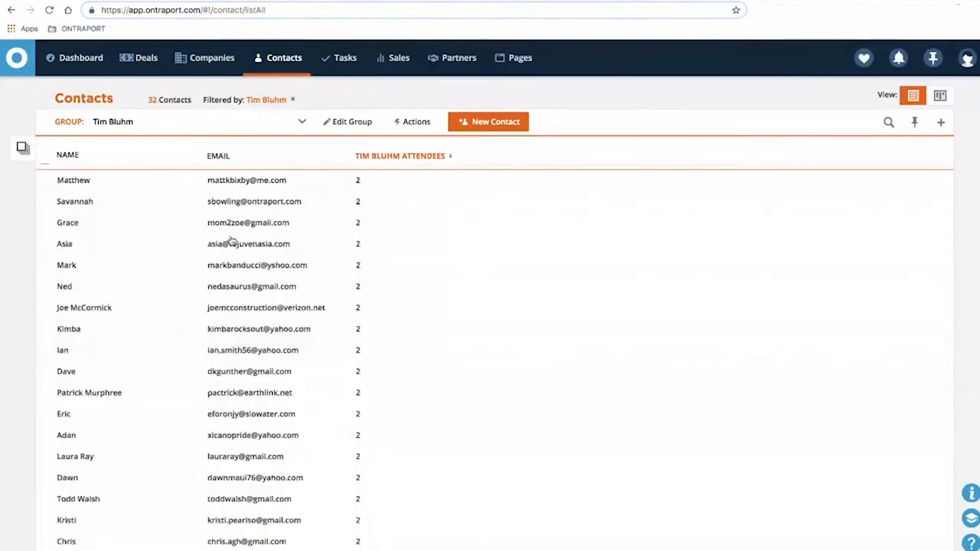
scroll(231, 242, down, 2)
scroll(256, 228, up, 4)
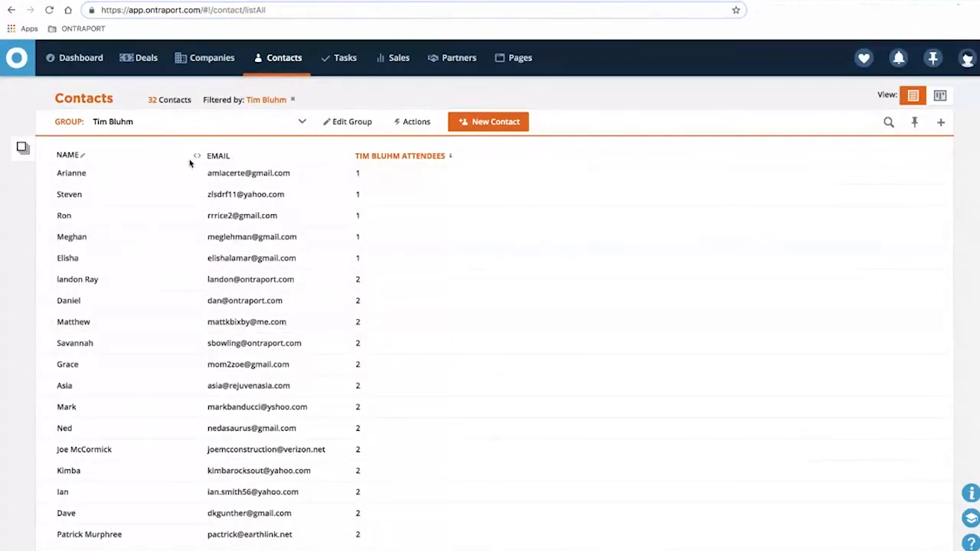
click(181, 124)
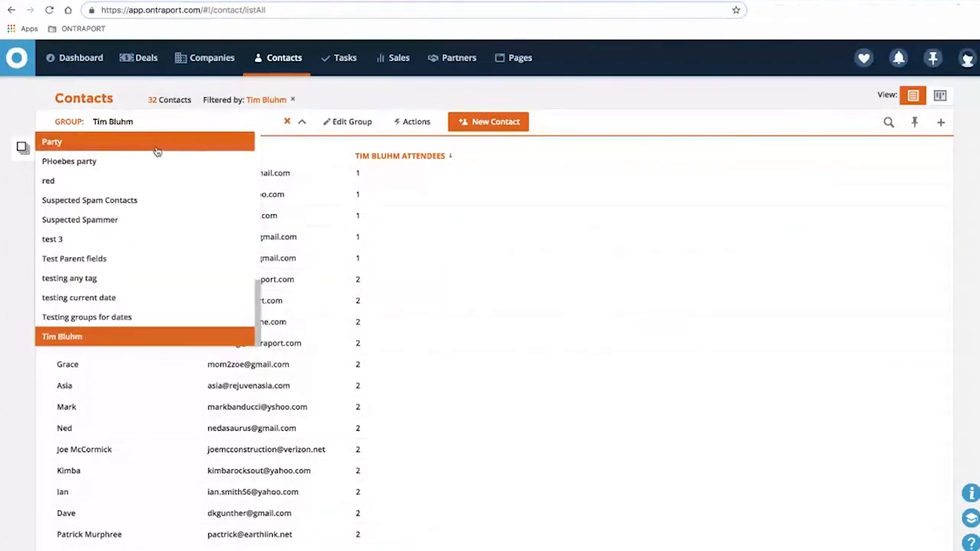
click(157, 150)
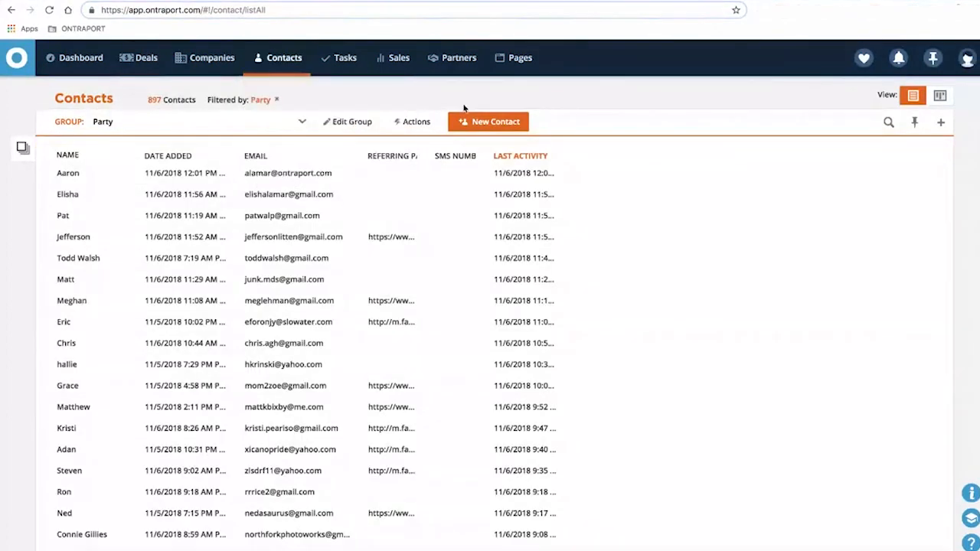
click(231, 127)
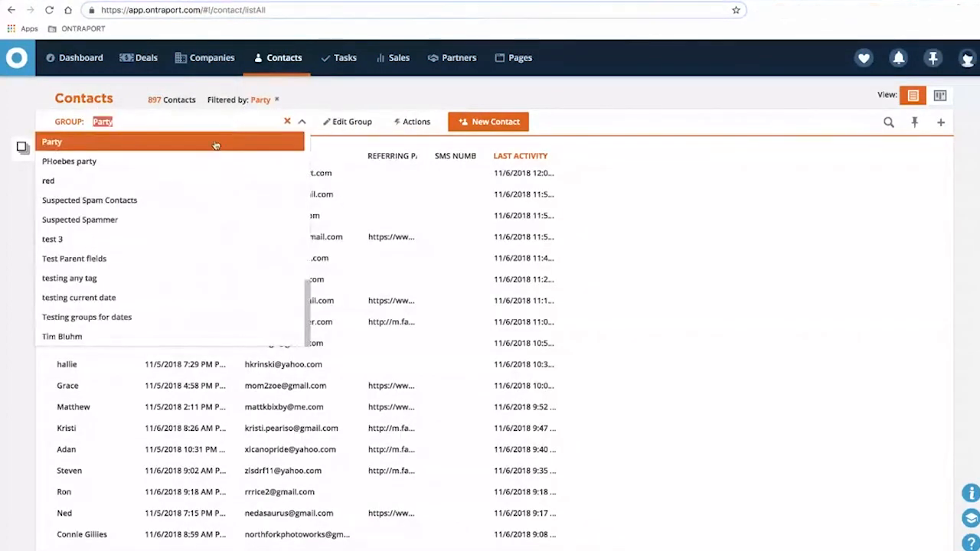
text(tim)
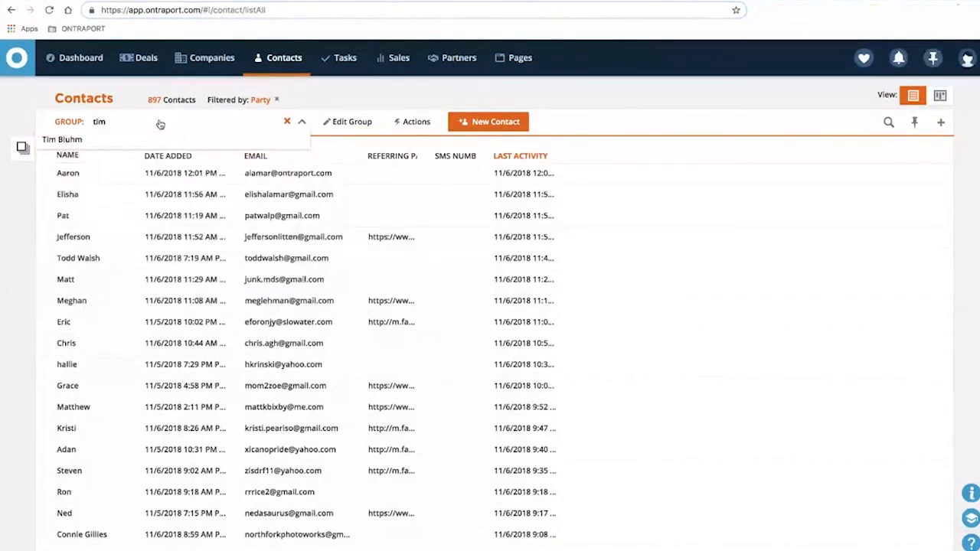
click(92, 139)
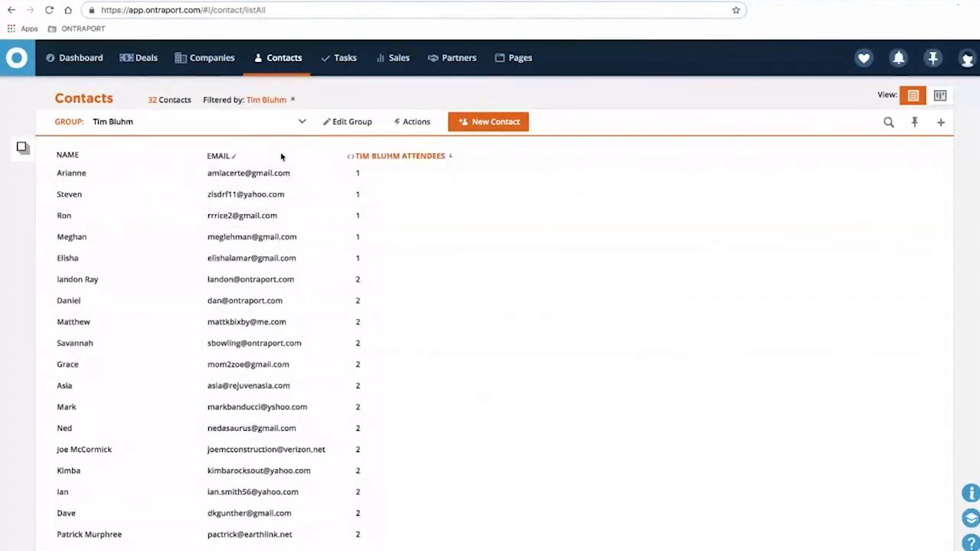
scroll(376, 293, down, 4)
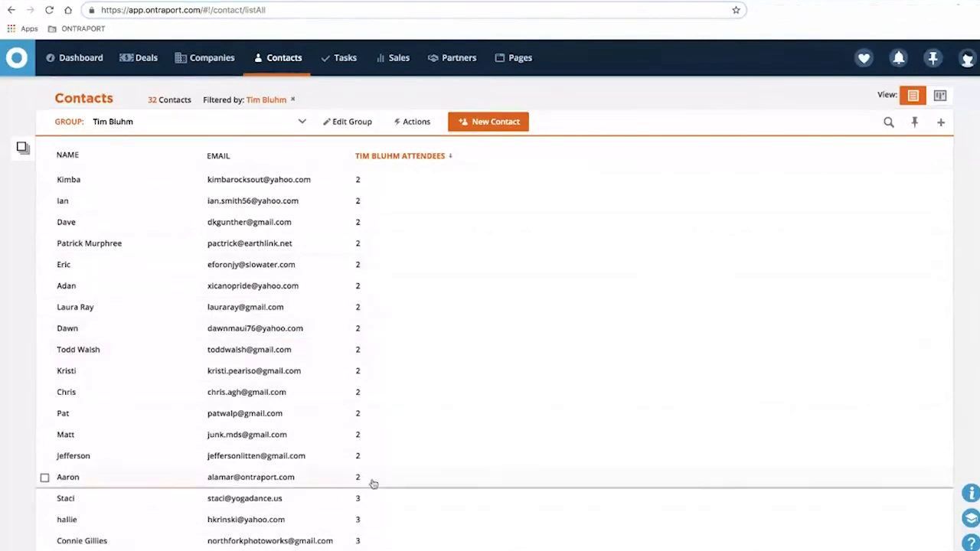
scroll(367, 230, up, 4)
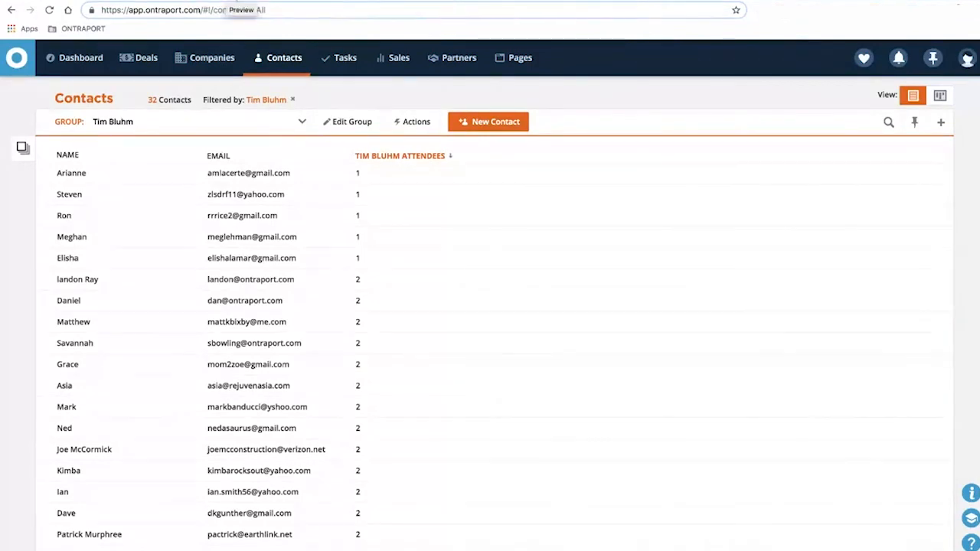
Switch to the Tim Bluhm event page preview and examine its header, the video blocks and the About Tim section
click(238, 1)
scroll(511, 127, down, 6)
scroll(280, 471, down, 4)
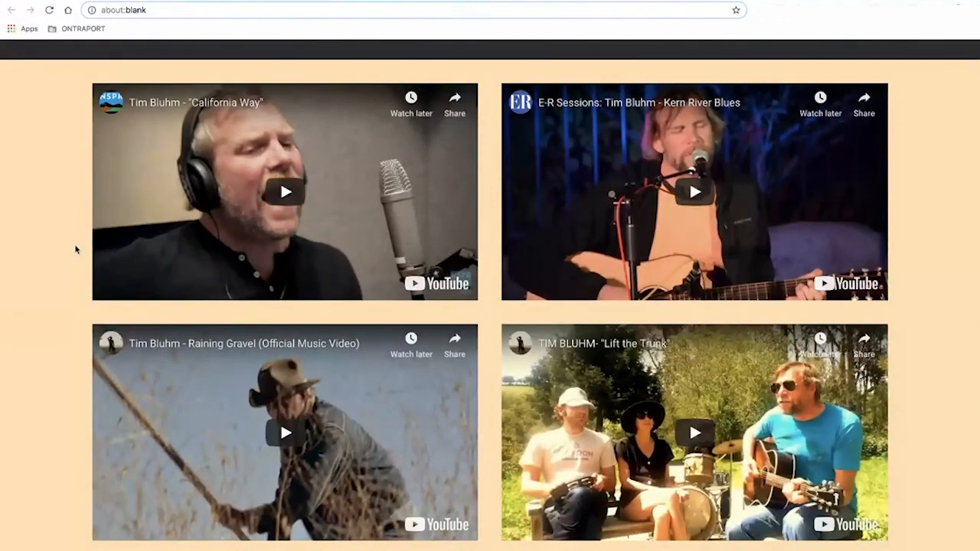
scroll(339, 340, down, 2)
scroll(339, 340, up, 10)
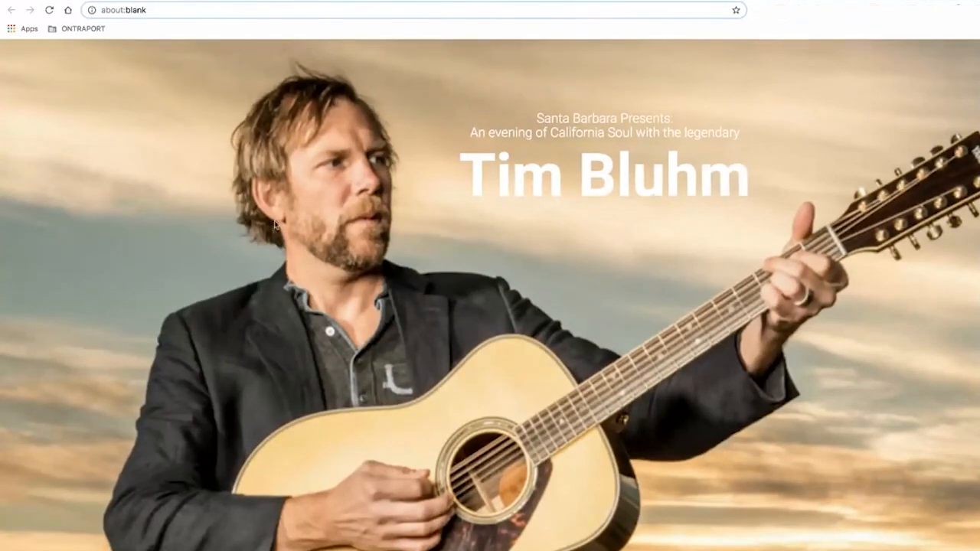
scroll(933, 220, down, 15)
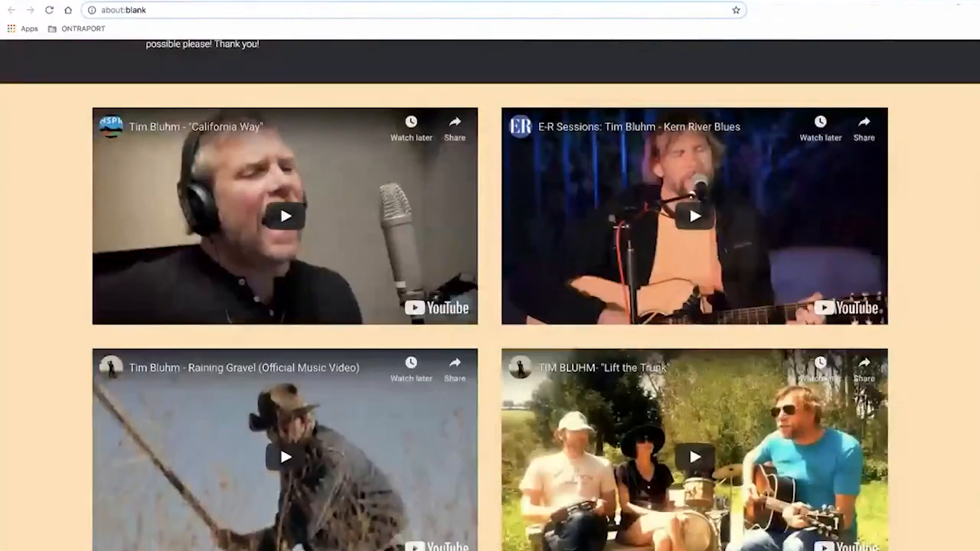
scroll(963, 287, down, 3)
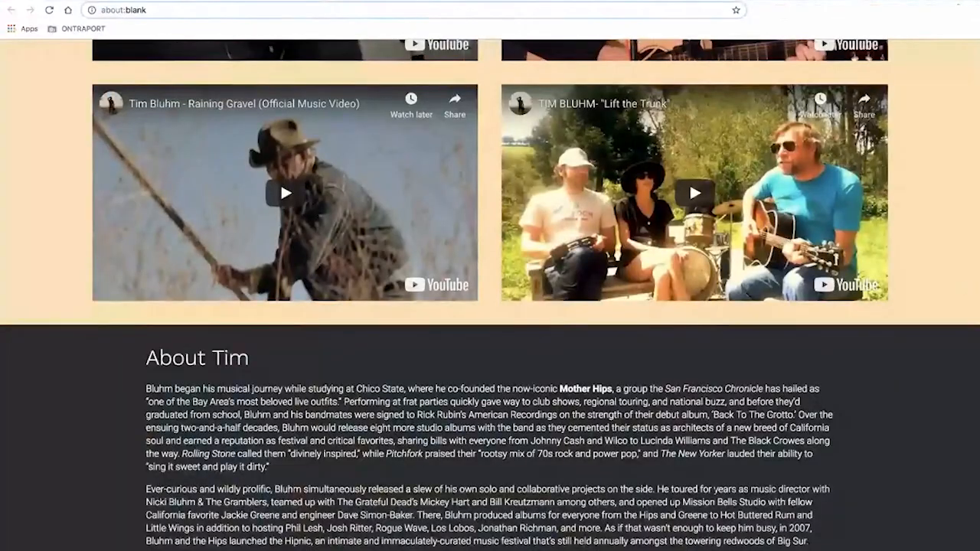
right_click(574, 159)
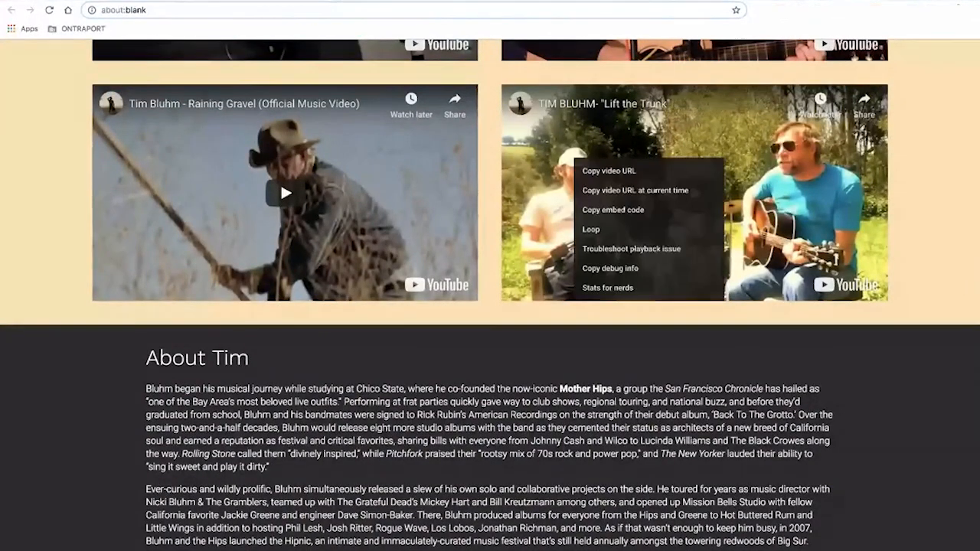
key(Escape)
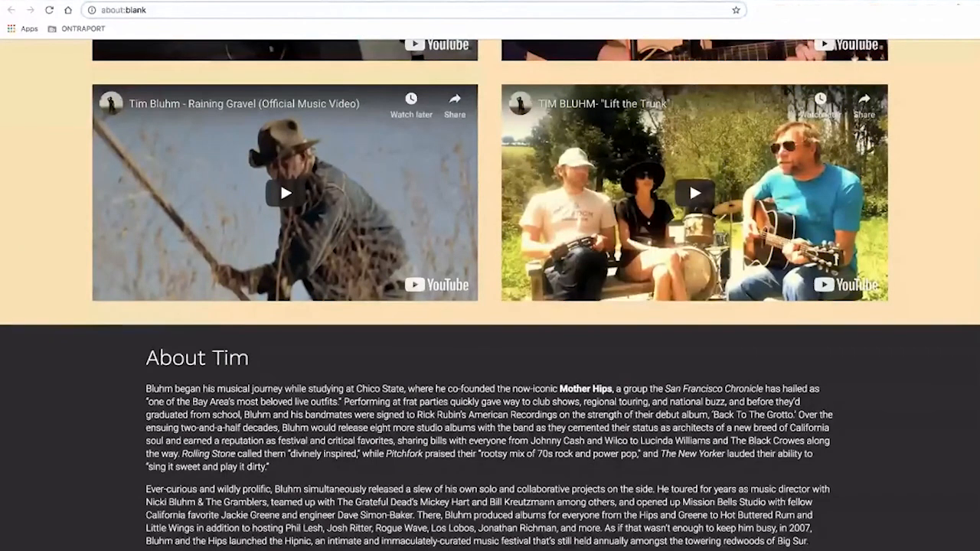